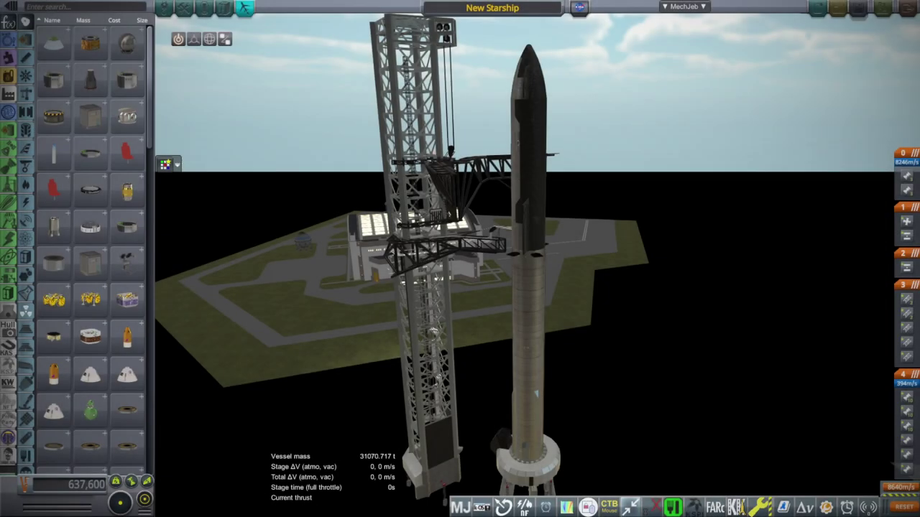
Examine the full Starship stack beside its launch tower from several angles and heights
left_click_drag(647, 356, 759, 334)
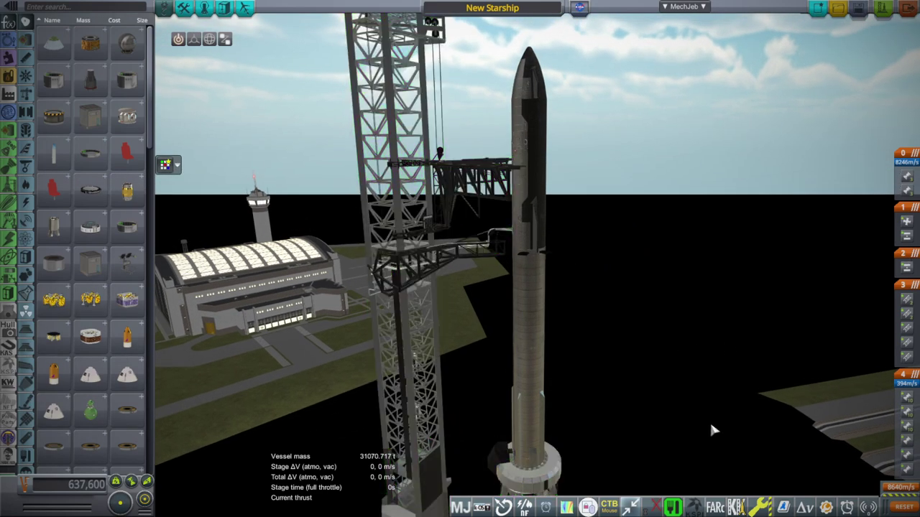
left_click_drag(717, 414, 740, 403)
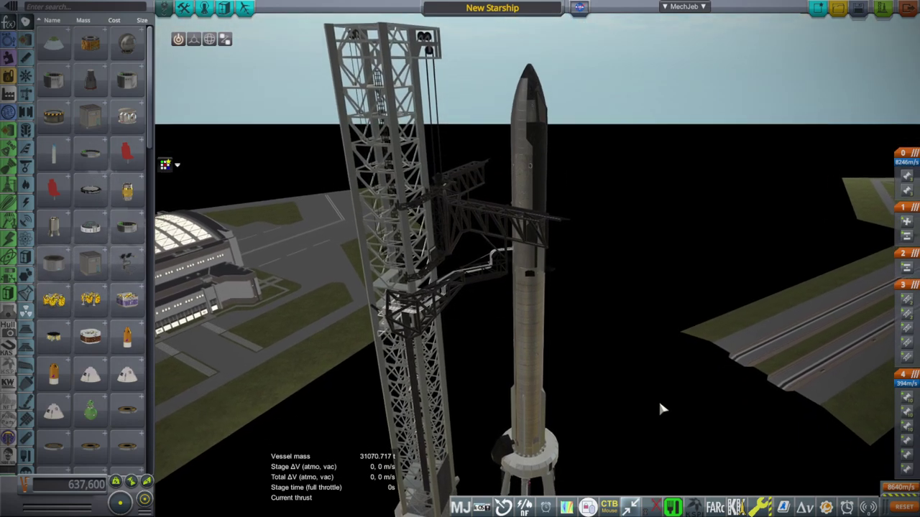
left_click_drag(644, 461, 745, 374)
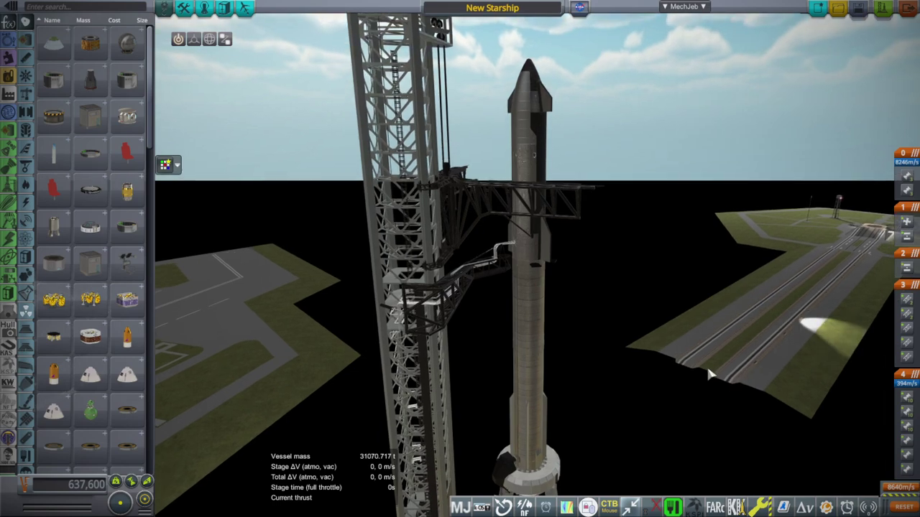
left_click_drag(704, 373, 669, 400)
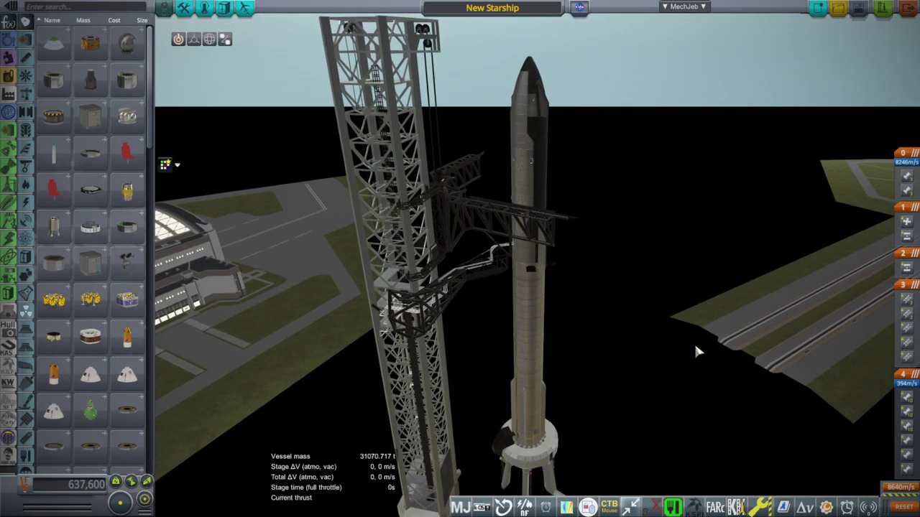
left_click_drag(719, 379, 700, 364)
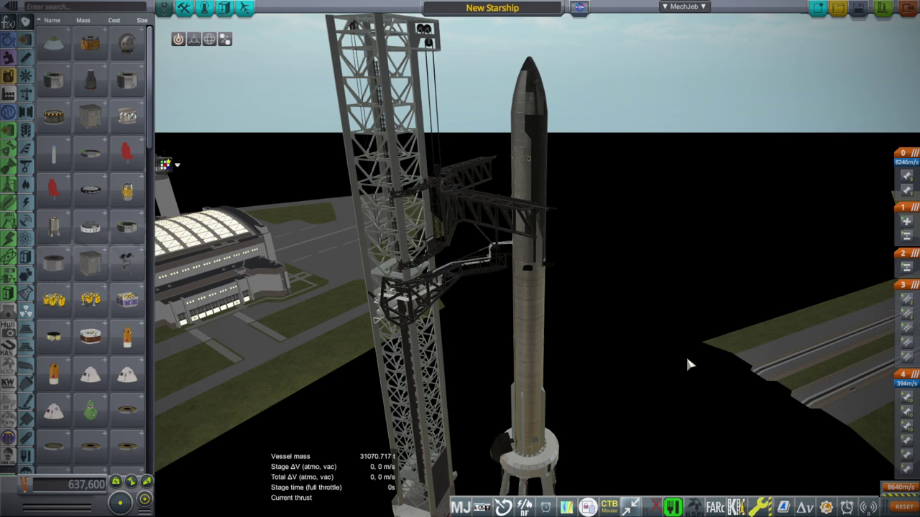
left_click_drag(694, 349, 681, 352)
scroll(679, 357, "up", 2)
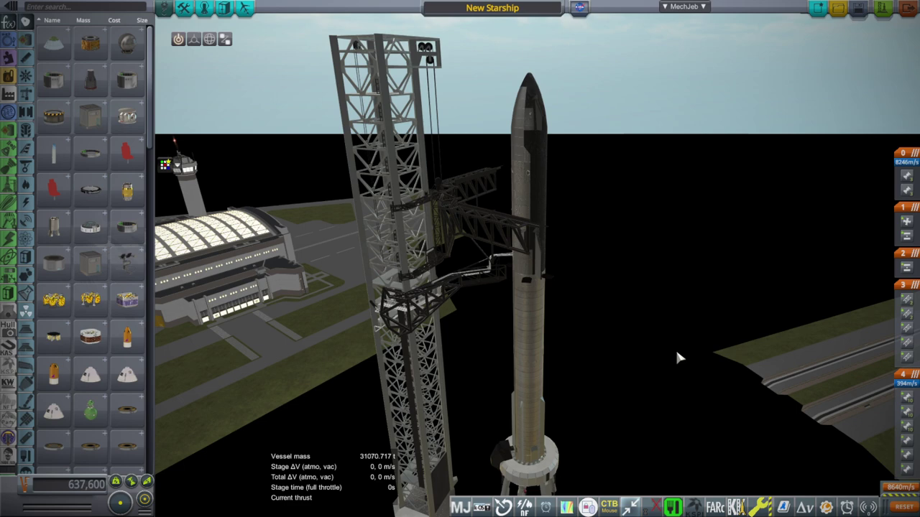
left_click_drag(676, 352, 658, 314)
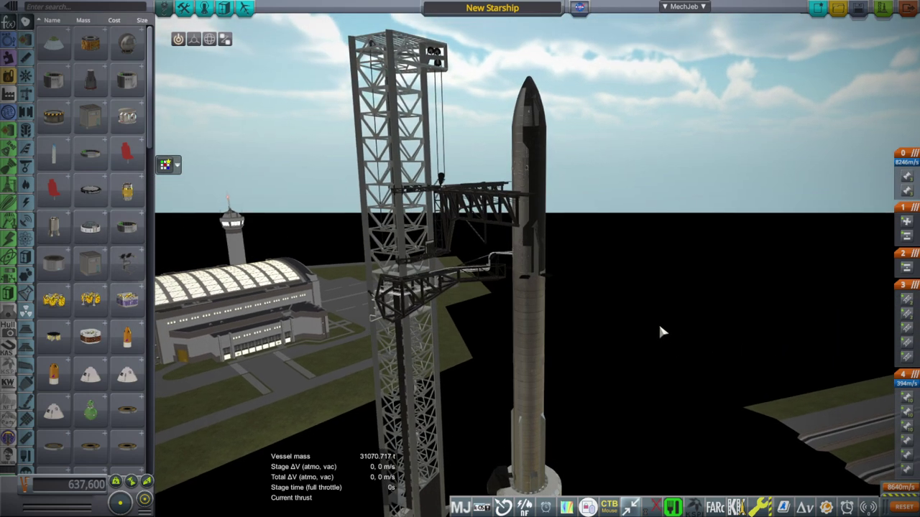
scroll(654, 331, "down", 2)
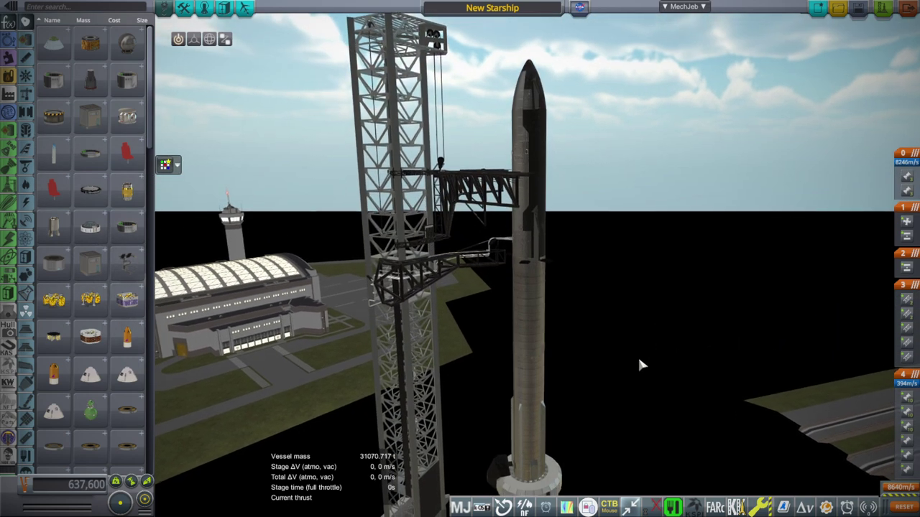
scroll(638, 355, "down", 4)
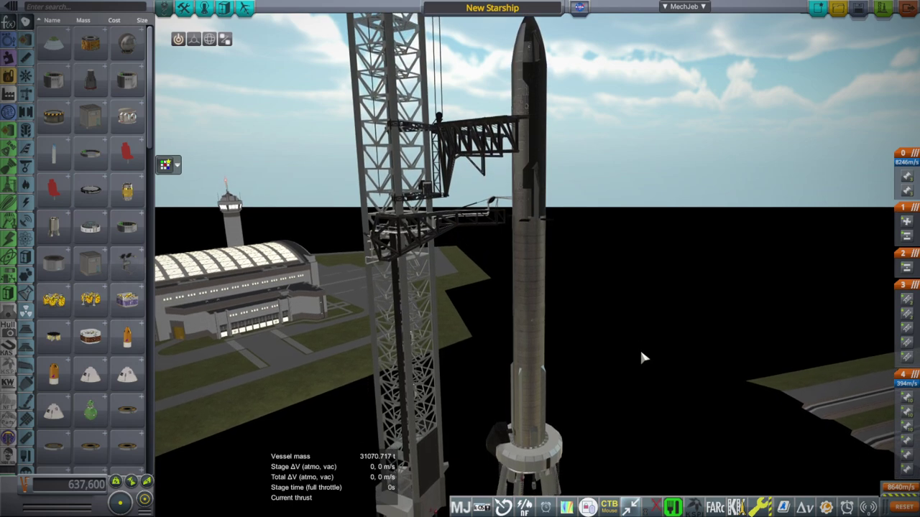
left_click_drag(637, 282, 667, 296)
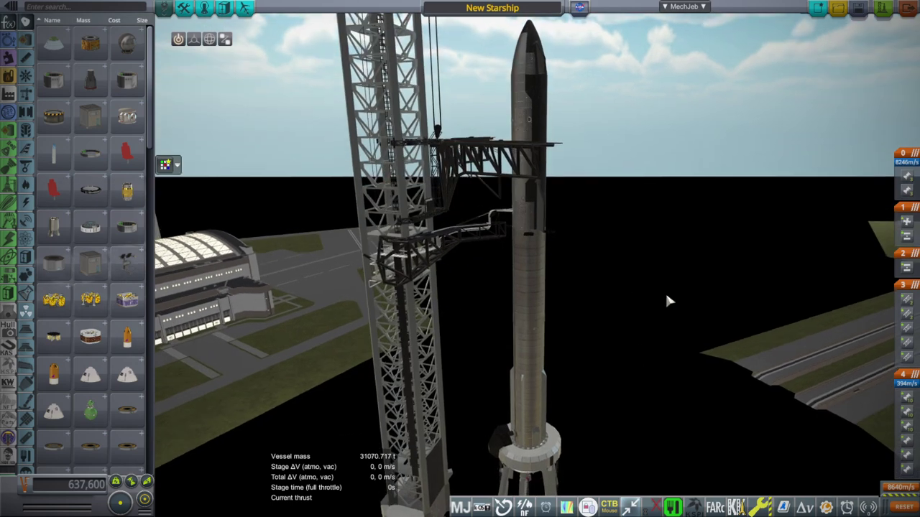
scroll(638, 362, "up", 3)
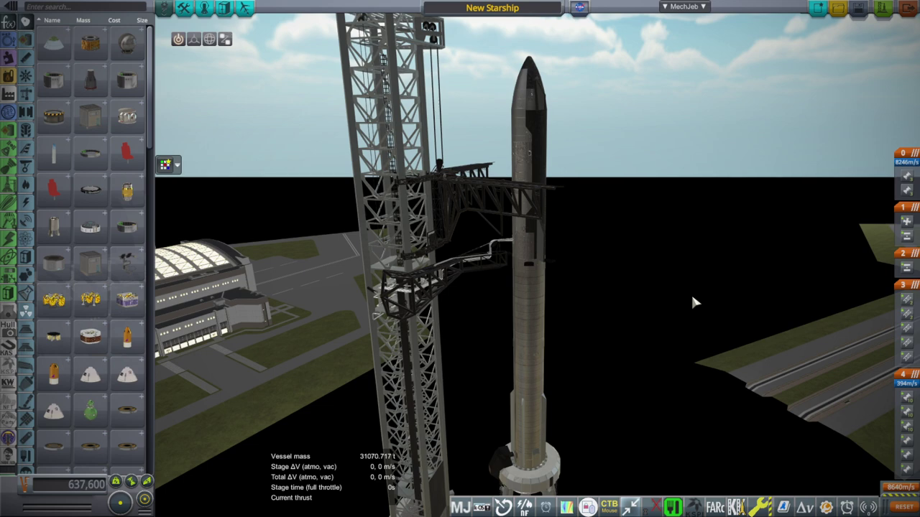
left_click_drag(693, 297, 641, 297)
scroll(668, 290, "down", 3)
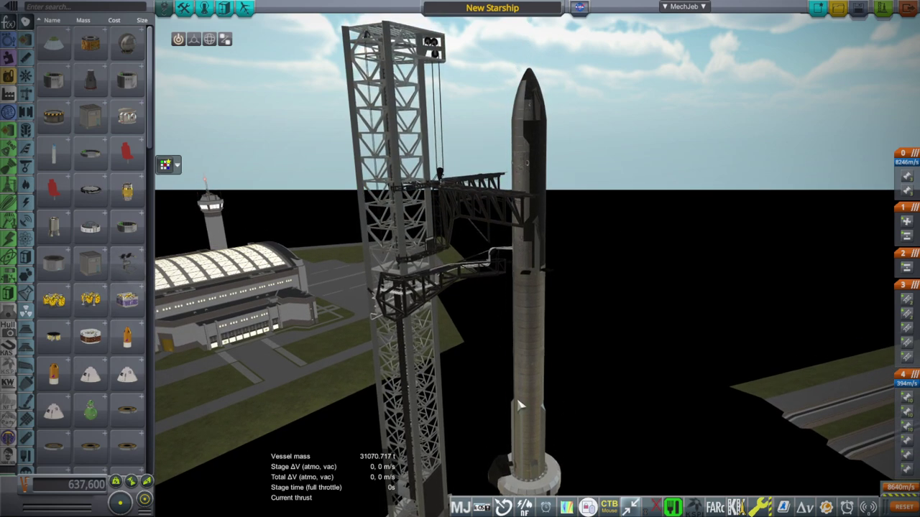
left_click_drag(749, 190, 733, 219)
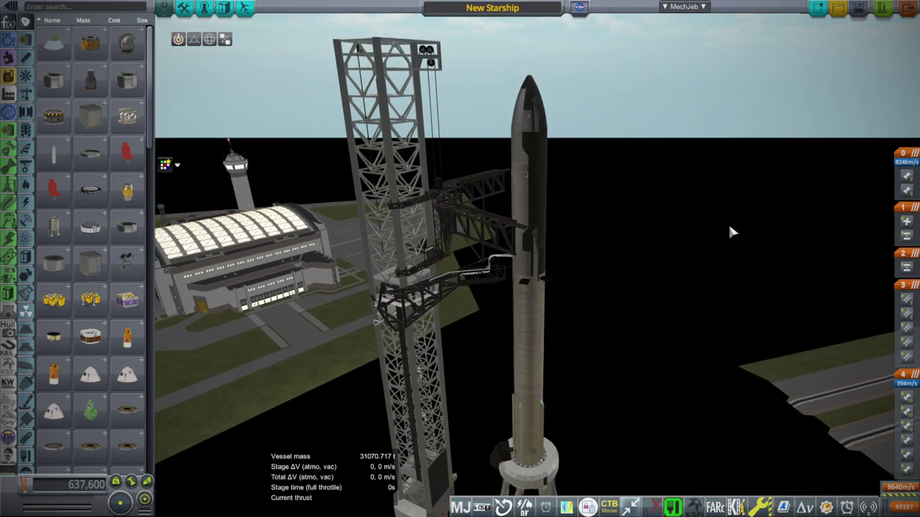
scroll(730, 229, "down", 1)
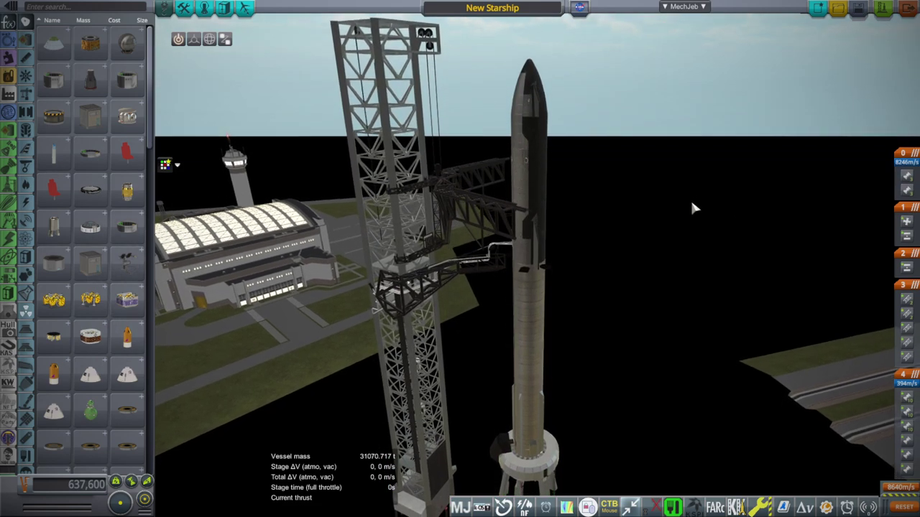
left_click_drag(733, 219, 745, 213)
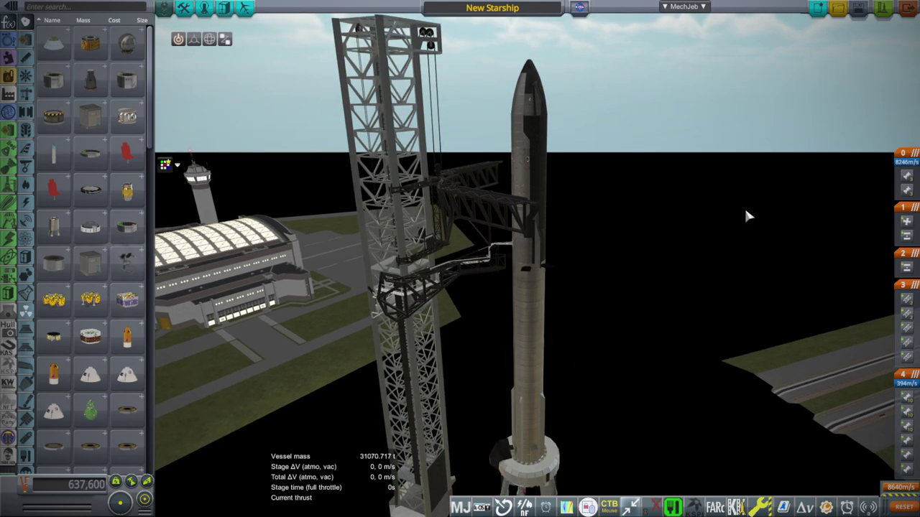
scroll(744, 215, "down", 2)
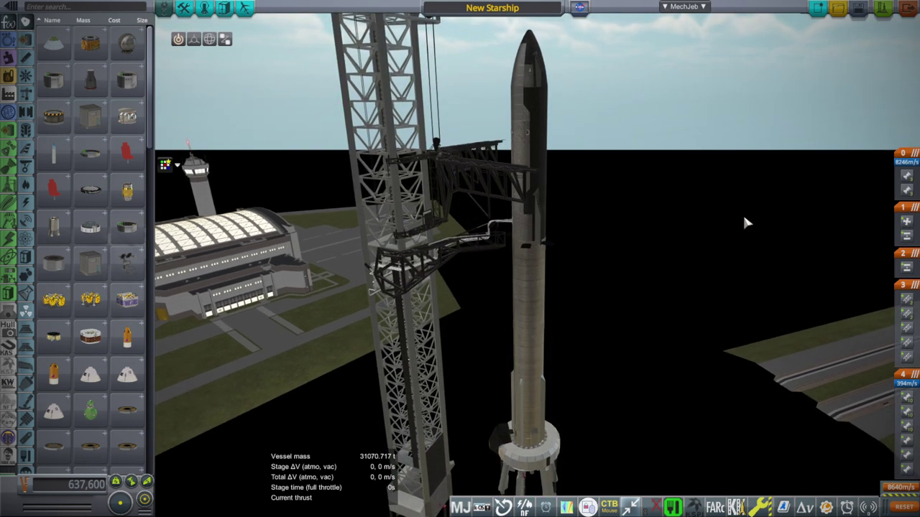
Inspect the launch tower's arms and the joint between booster and ship along the height of the stack
scroll(741, 219, "down", 4)
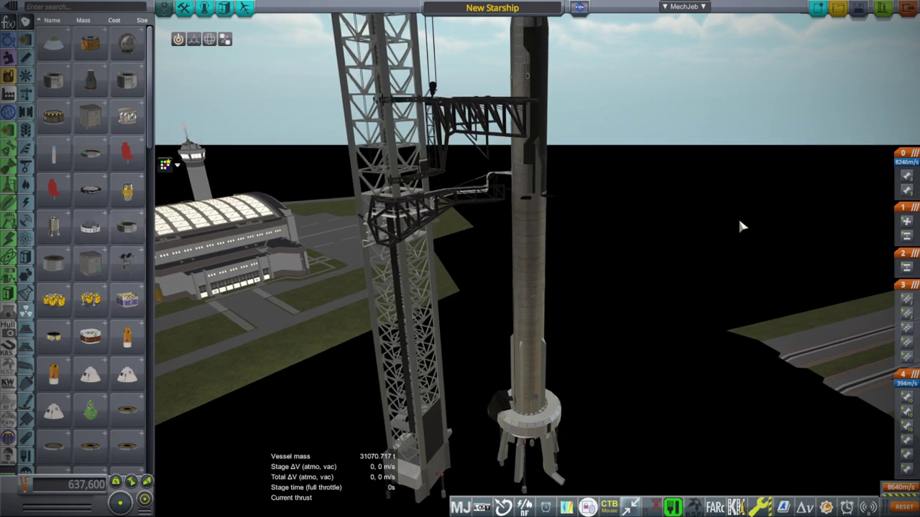
scroll(708, 327, "up", 3)
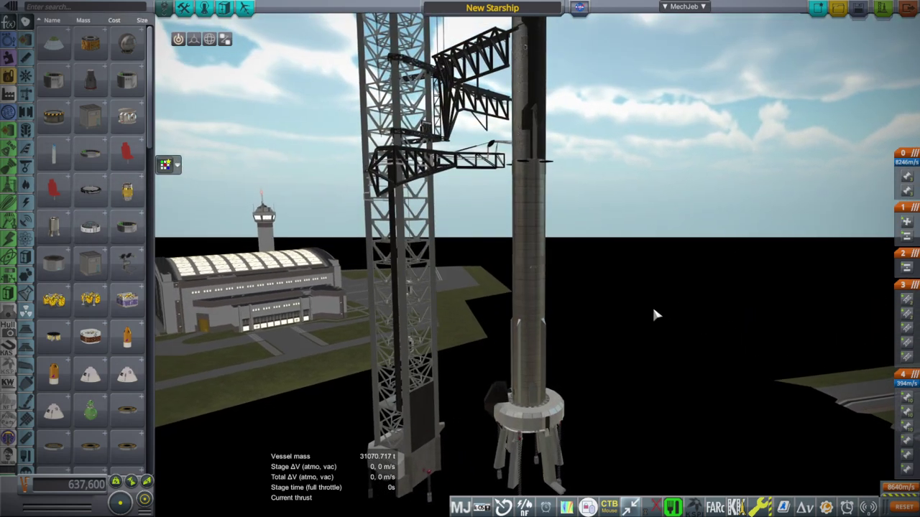
scroll(652, 307, "up", 3)
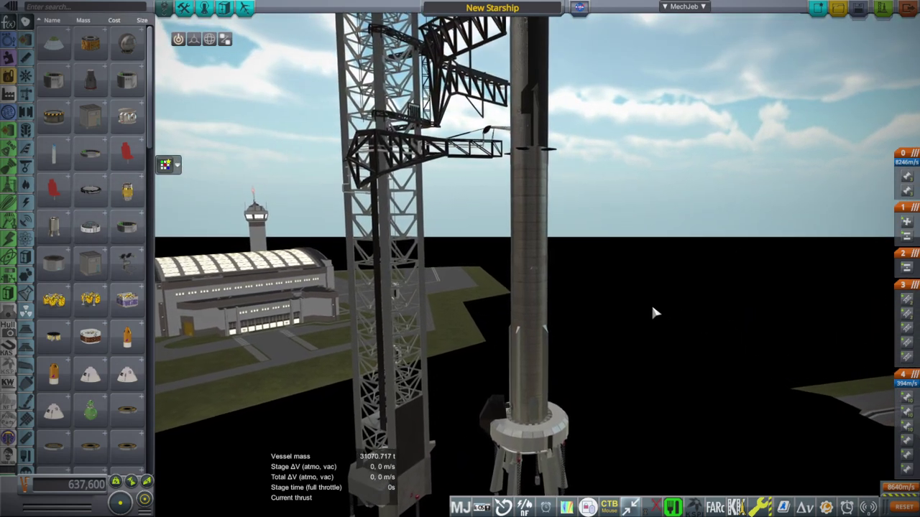
left_click_drag(709, 328, 634, 318)
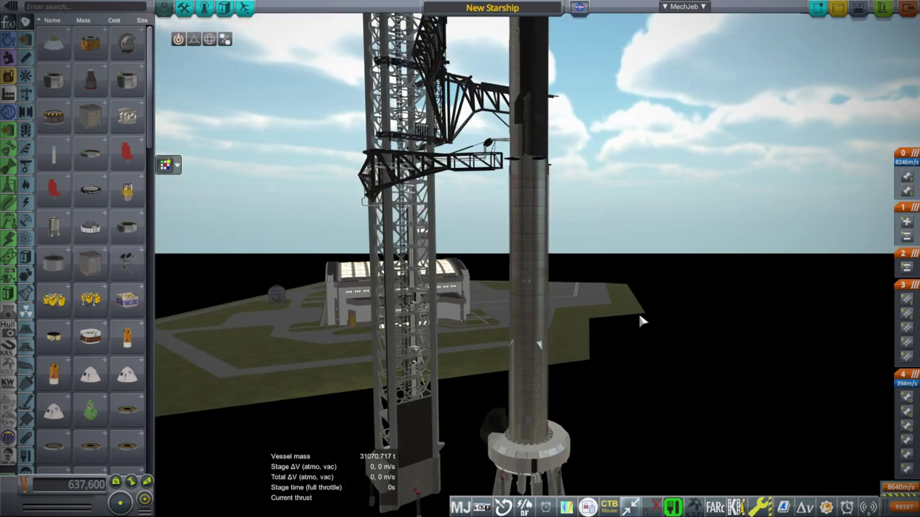
scroll(633, 316, "up", 2)
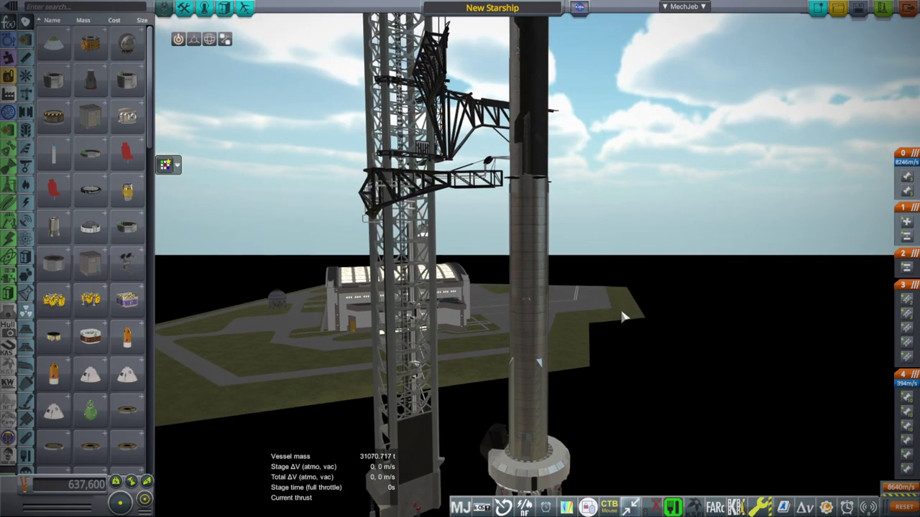
scroll(623, 316, "up", 5)
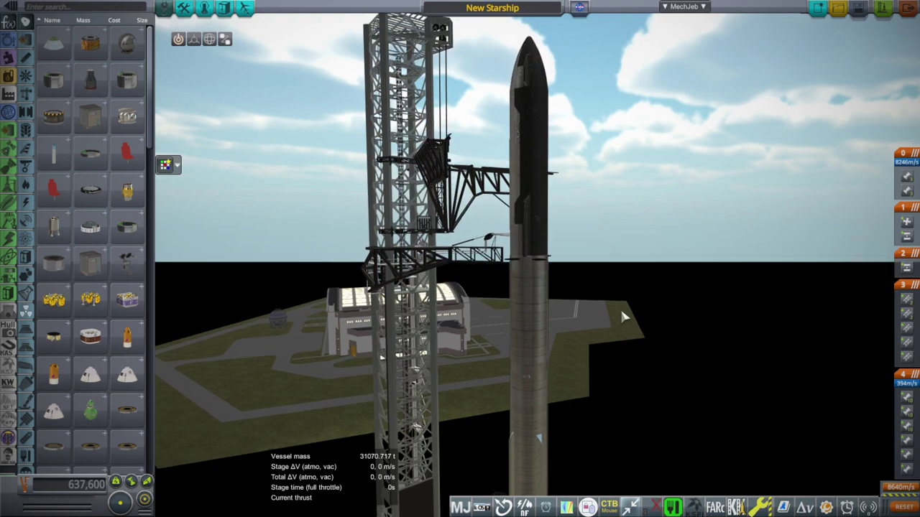
left_click_drag(659, 202, 683, 342)
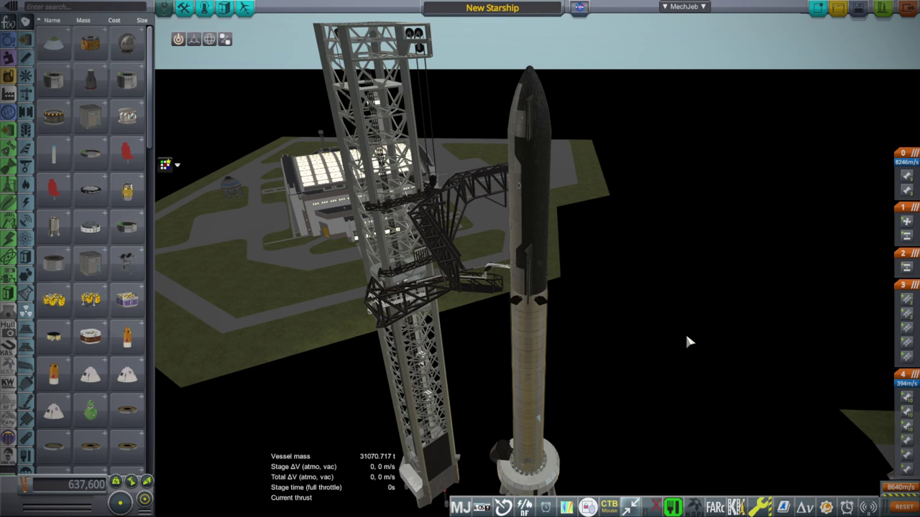
left_click_drag(690, 341, 671, 312)
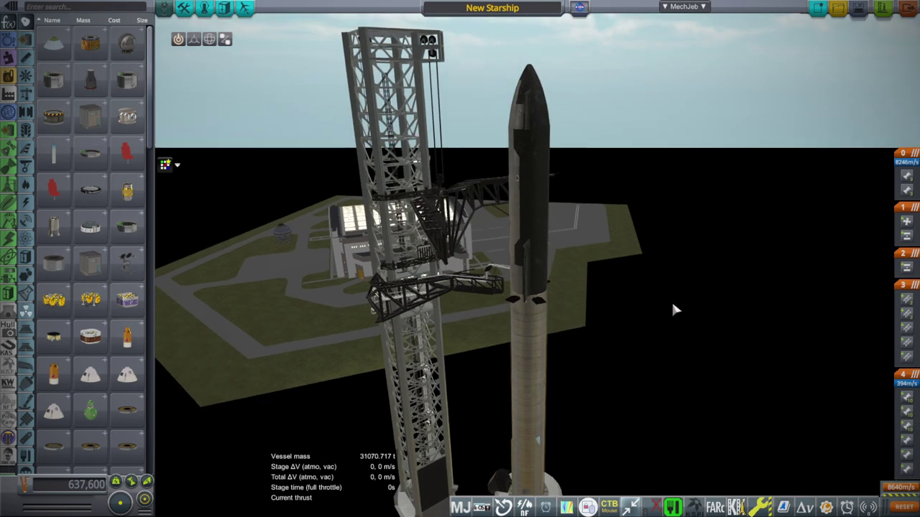
scroll(672, 300, "down", 3)
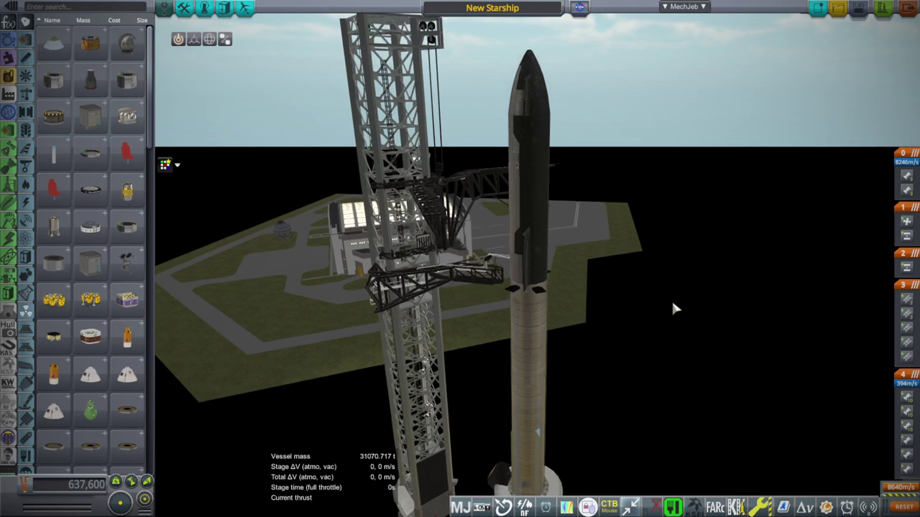
scroll(670, 298, "down", 2)
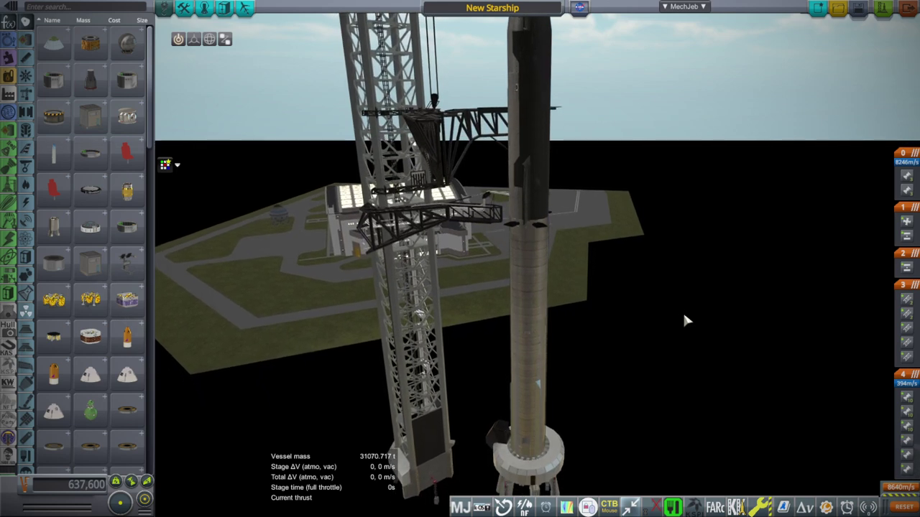
scroll(680, 319, "down", 3)
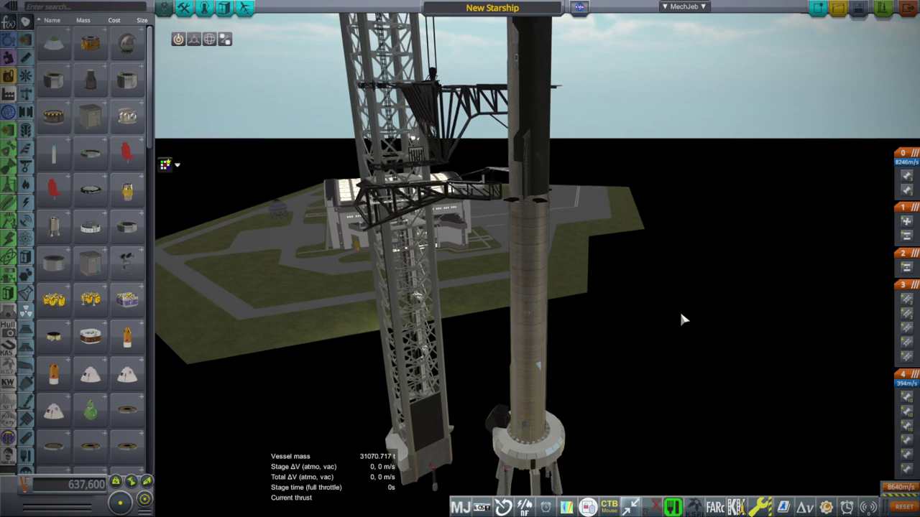
Examine the launch mount under the booster and the base of the tower, including their support legs, from all around
left_click_drag(671, 337, 721, 304)
scroll(719, 305, "down", 2)
scroll(707, 314, "down", 2)
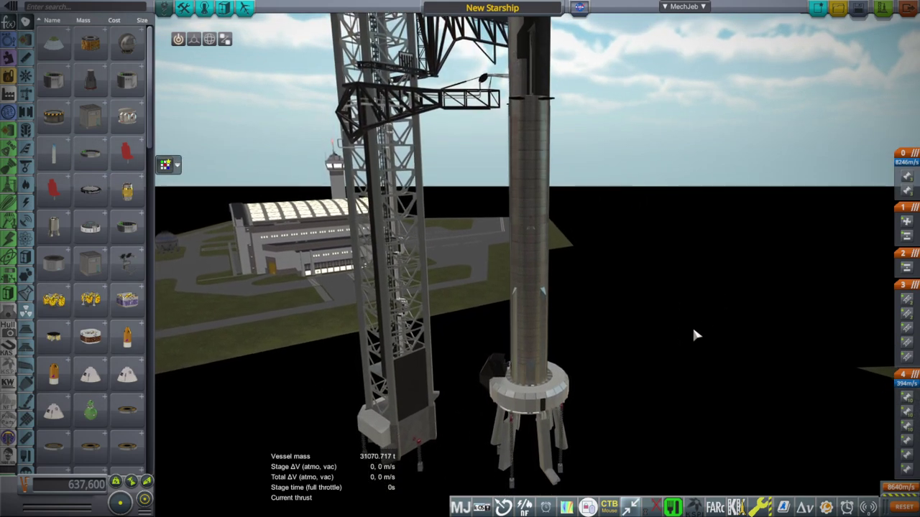
left_click_drag(737, 440, 705, 350)
scroll(711, 339, "down", 2)
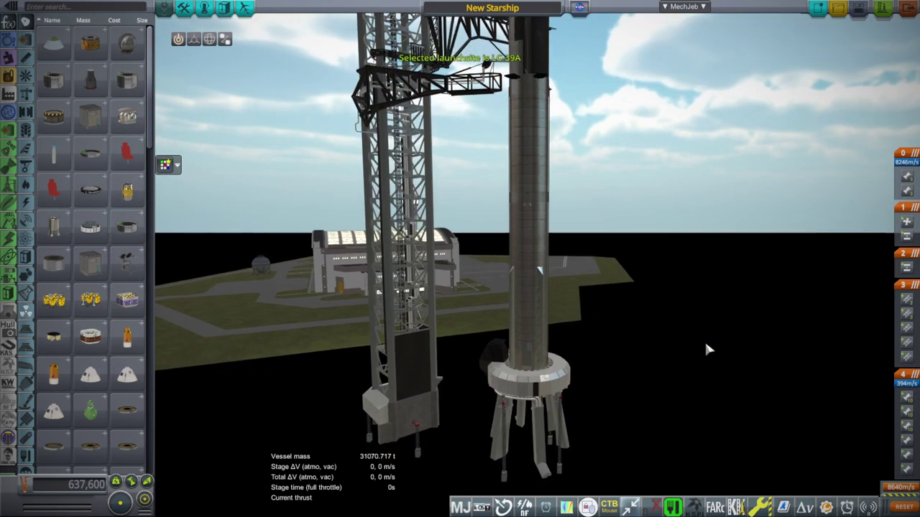
left_click_drag(751, 386, 768, 316)
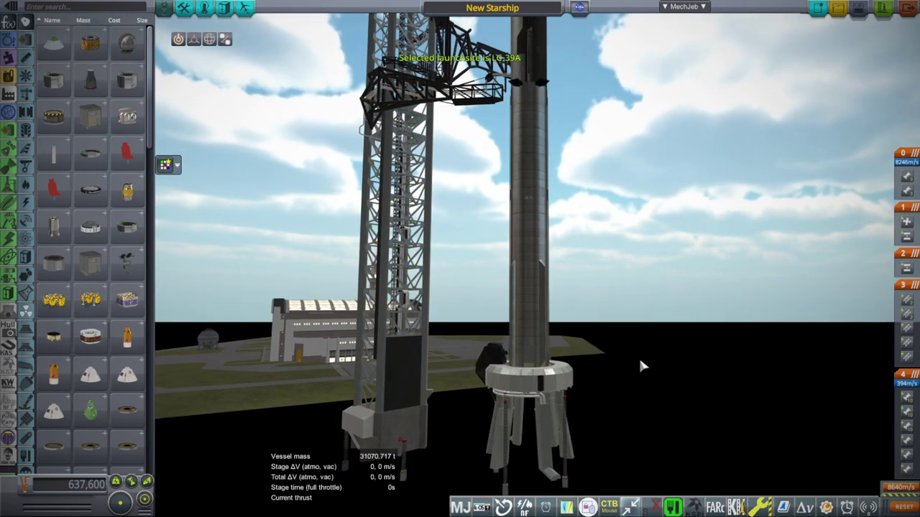
mouse_move(642, 367)
left_mouse_down()
mouse_move(655, 369)
mouse_move(640, 385)
left_mouse_up()
scroll(636, 385, "down", 2)
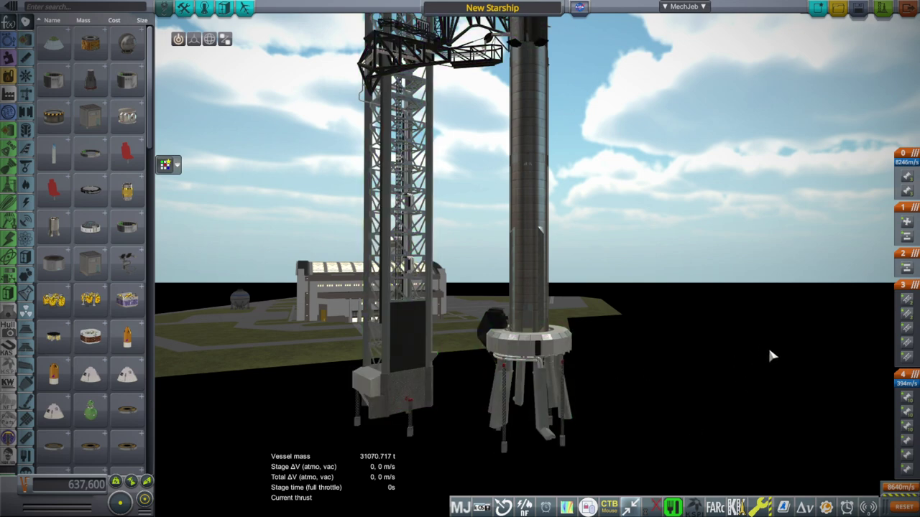
left_click_drag(771, 309, 909, 221)
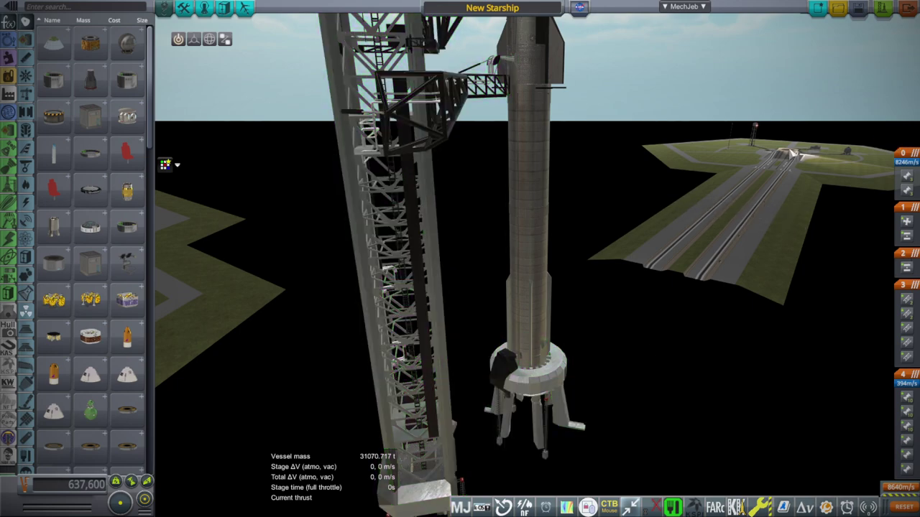
left_click_drag(708, 298, 369, 454)
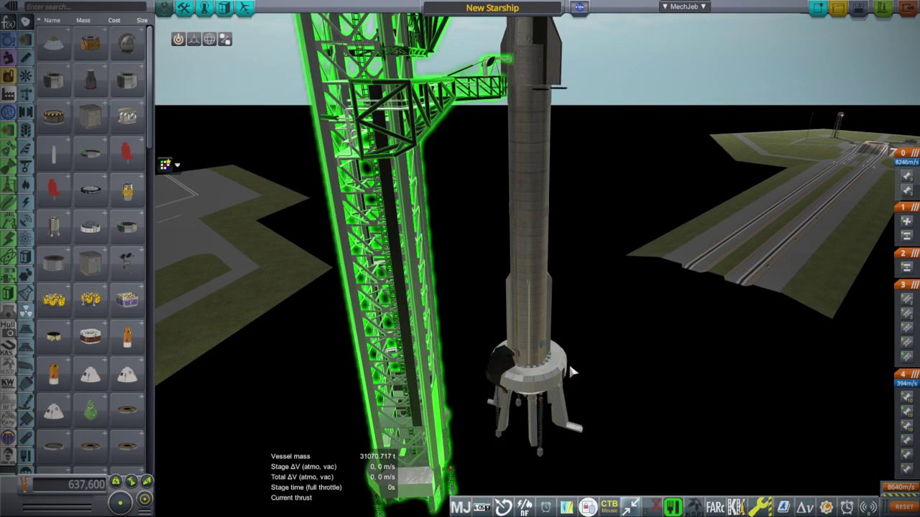
left_click_drag(850, 160, 503, 377)
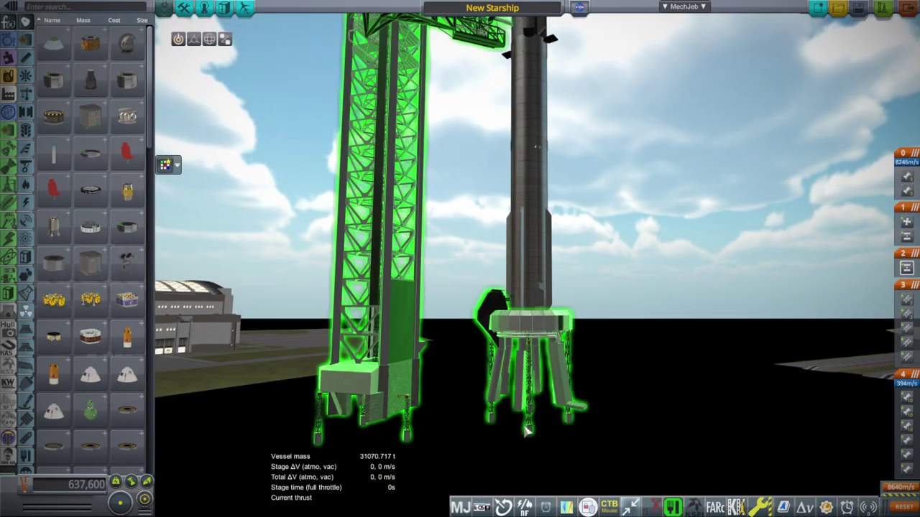
left_click_drag(528, 429, 657, 324)
left_click_drag(543, 394, 610, 353)
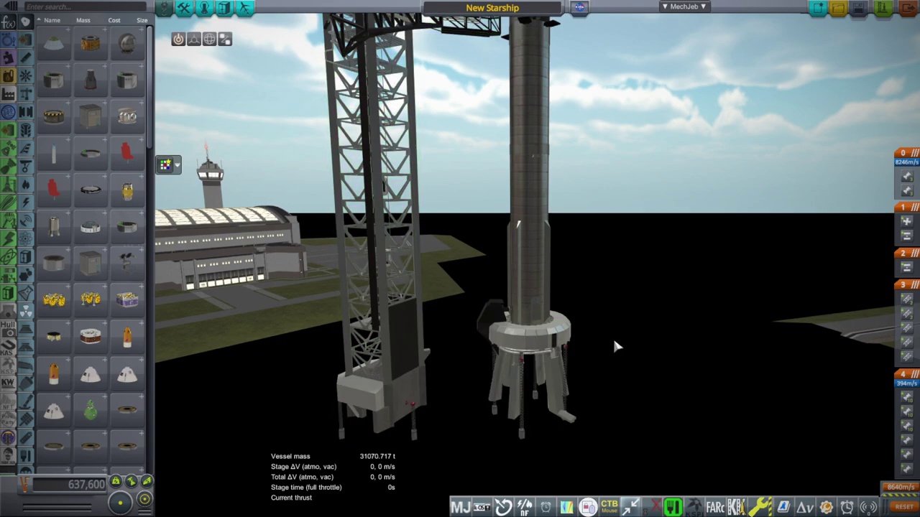
Examine the launch tower's arms and the booster on its mount from several angles, first without and then with the assembly building shown
left_click_drag(433, 371, 773, 270)
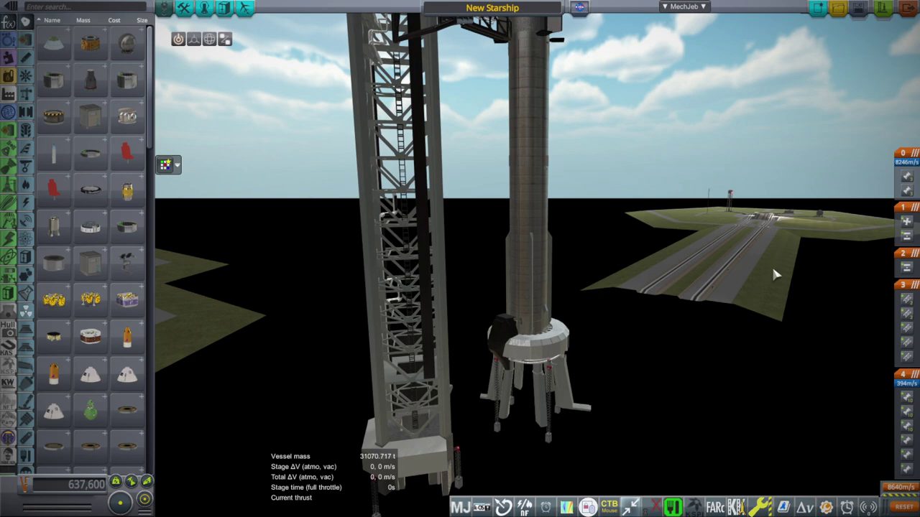
scroll(772, 268, "up", 5)
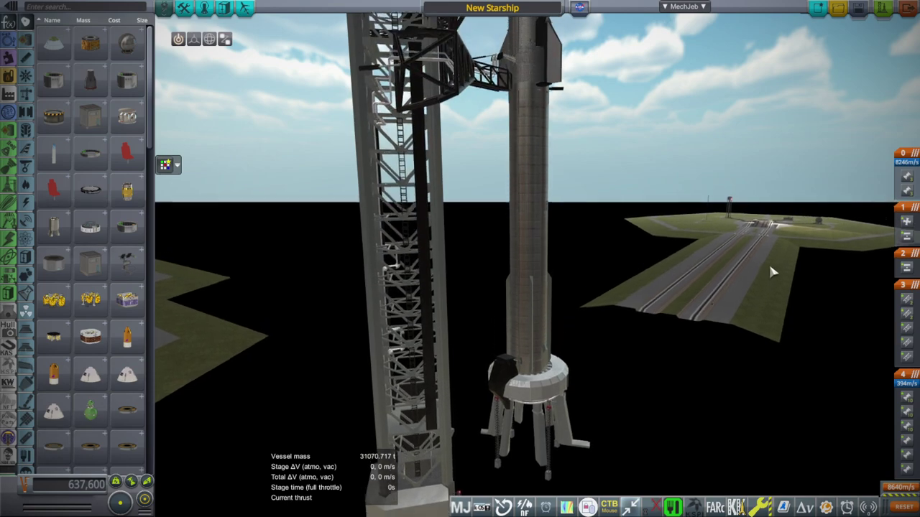
left_click_drag(767, 264, 614, 301)
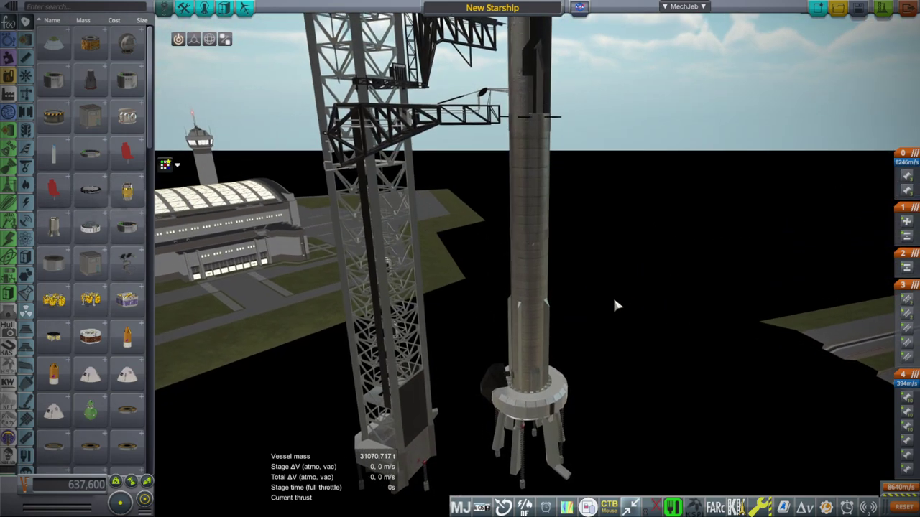
scroll(615, 305, "up", 3)
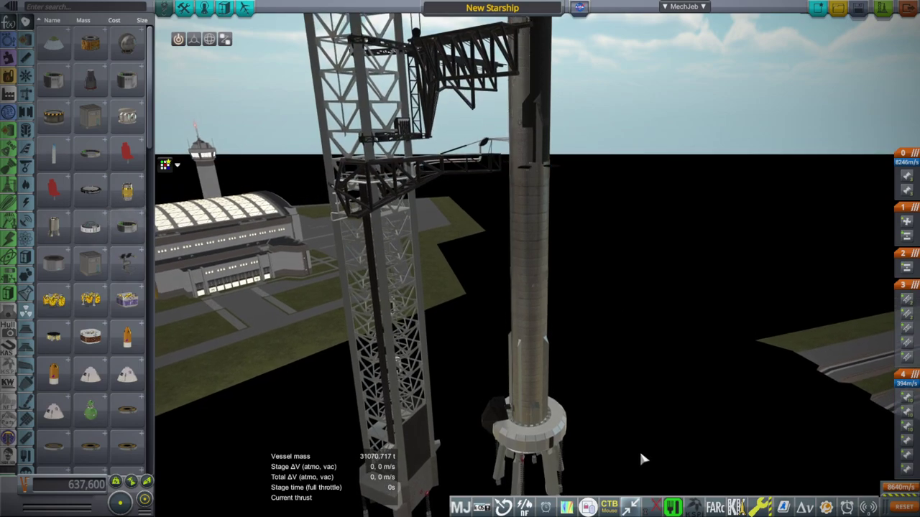
left_click(630, 505)
scroll(690, 345, "down", 5)
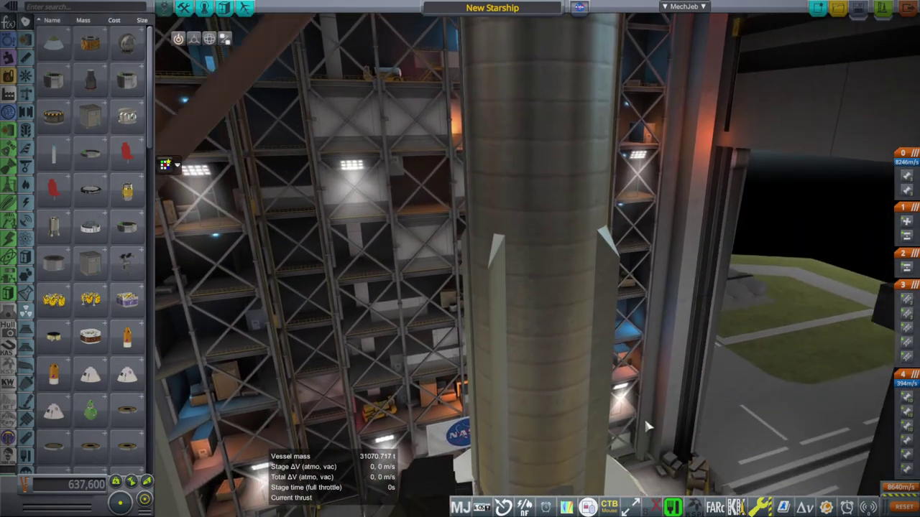
left_click_drag(644, 425, 833, 276)
scroll(743, 272, "down", 3)
scroll(740, 272, "down", 4)
left_click_drag(724, 272, 658, 316)
left_click_drag(654, 487, 762, 131)
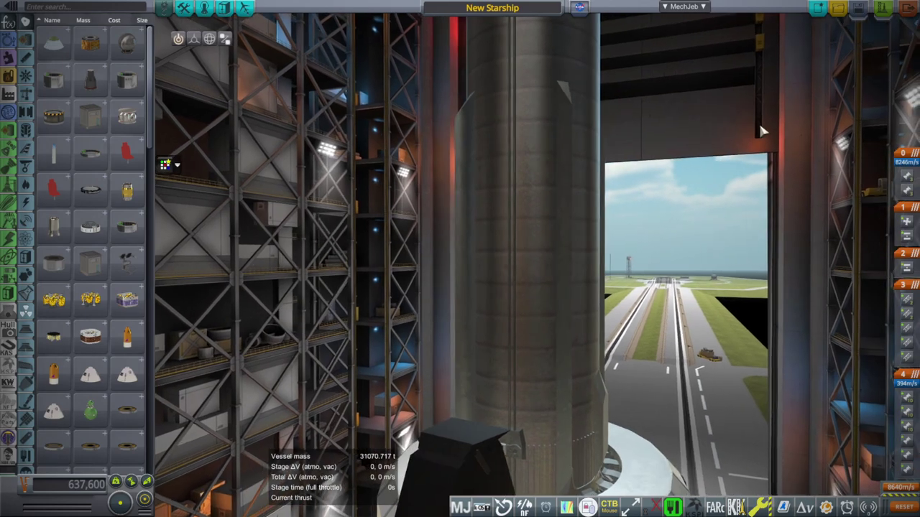
Start a new craft, filter the parts by "pekka" and place the Starship hull as its first part
left_click(818, 10)
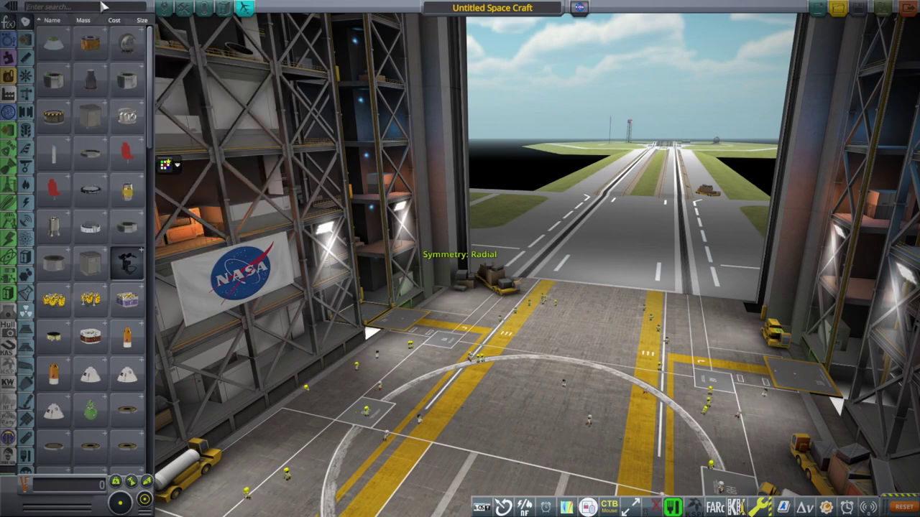
left_click(104, 7)
type("pekka")
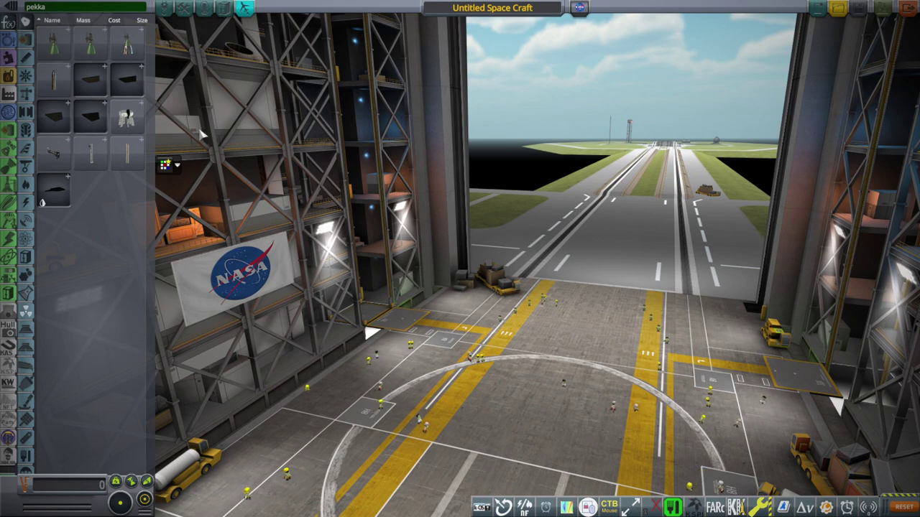
left_click(63, 77)
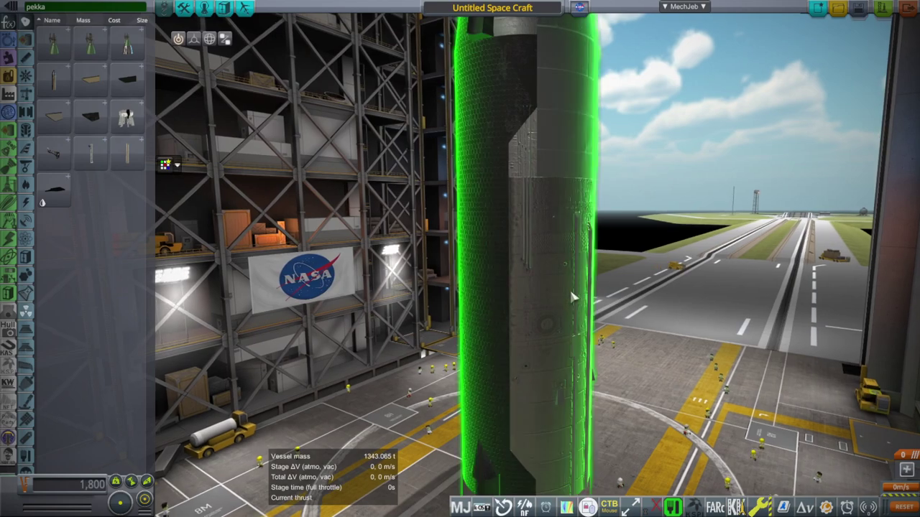
Hide the assembly building around the craft and attach a forward flap to one side of the ship's nose
left_click_drag(561, 293, 638, 511)
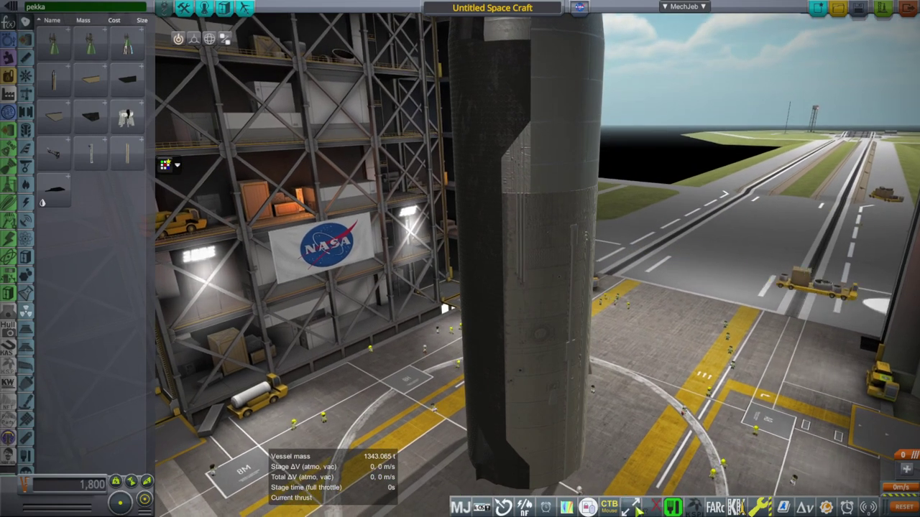
left_click(634, 509)
scroll(720, 276, "up", 5)
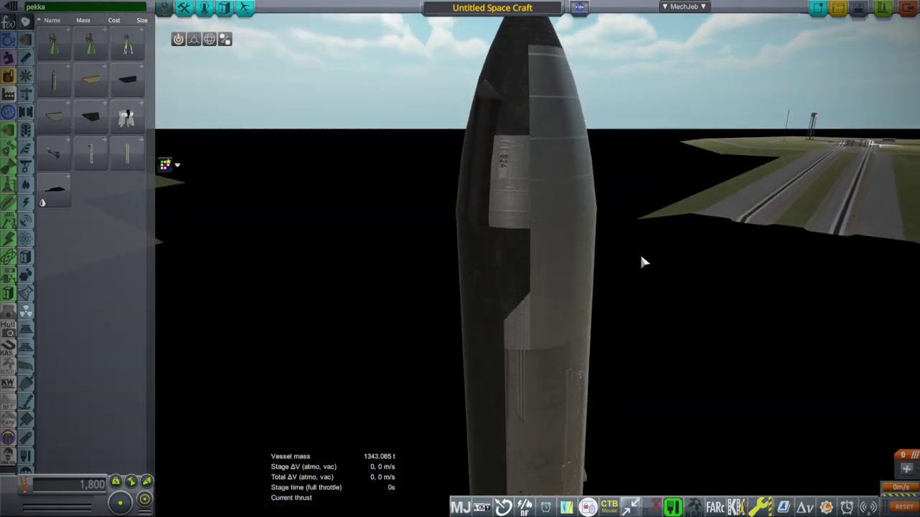
left_click(61, 115)
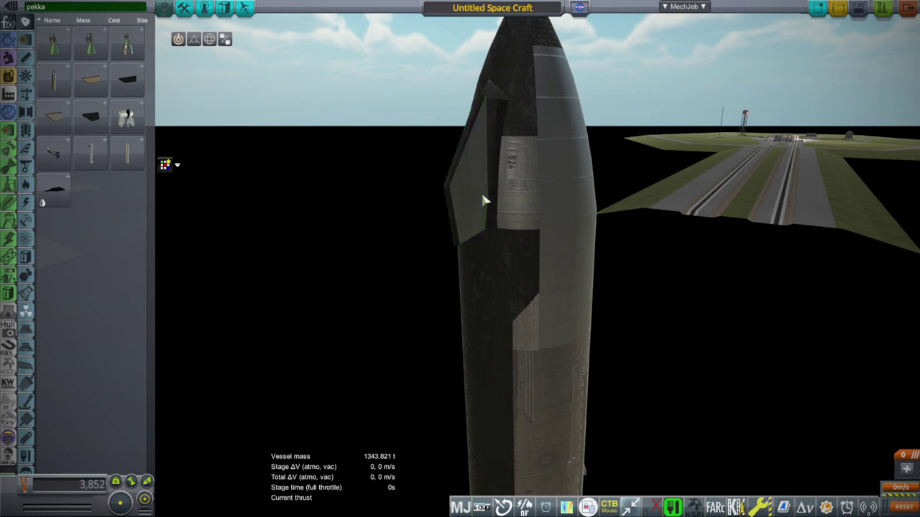
left_click(485, 200)
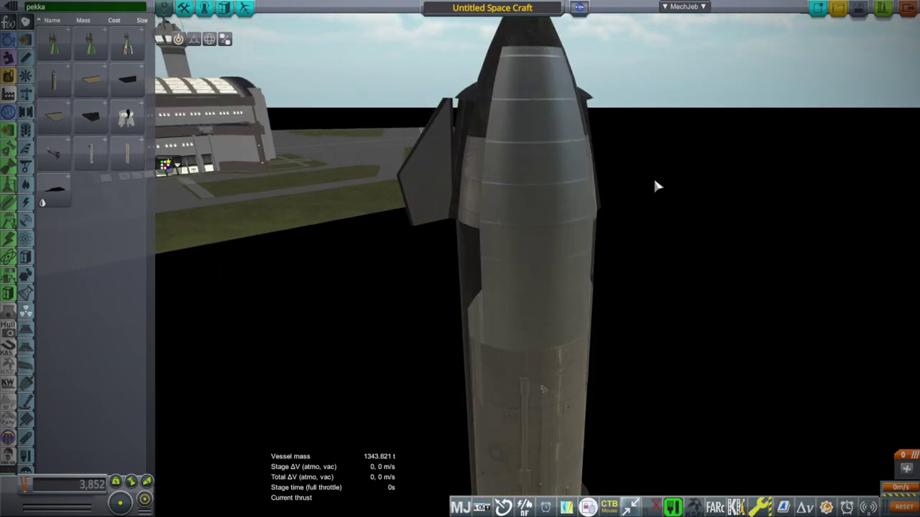
Rotate the attached forward flap slightly so its hinge edge follows the slope of the nose
key("3")
left_click(462, 158)
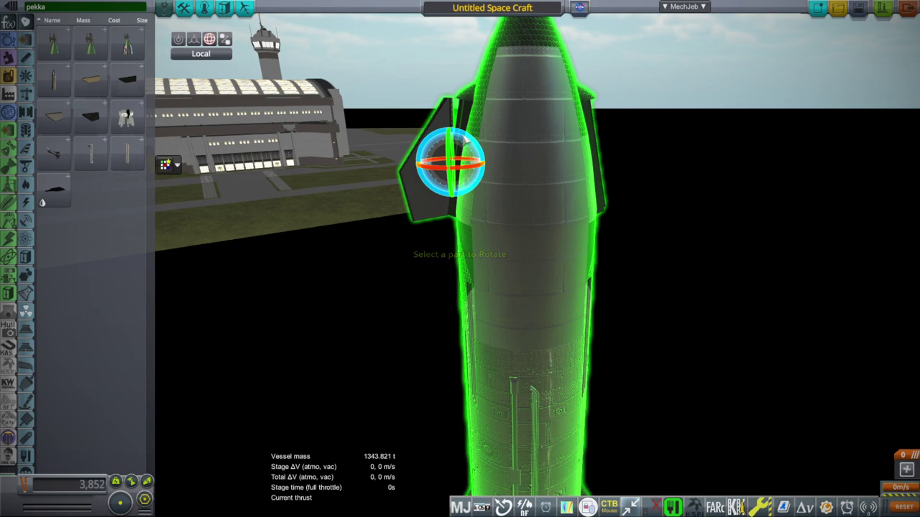
left_click_drag(465, 137, 467, 140)
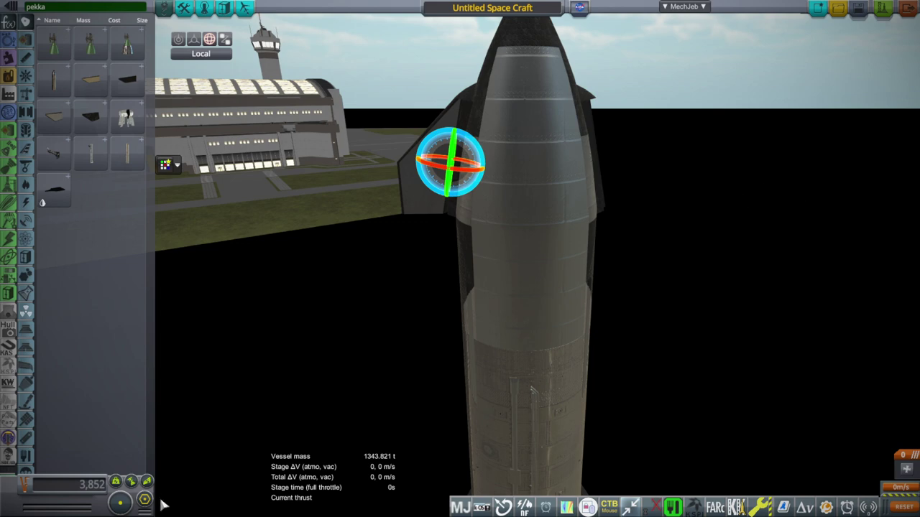
left_click_drag(807, 180, 693, 231)
key("1")
Attach the matching forward flap to the opposite side of the ship's nose
left_click(94, 120)
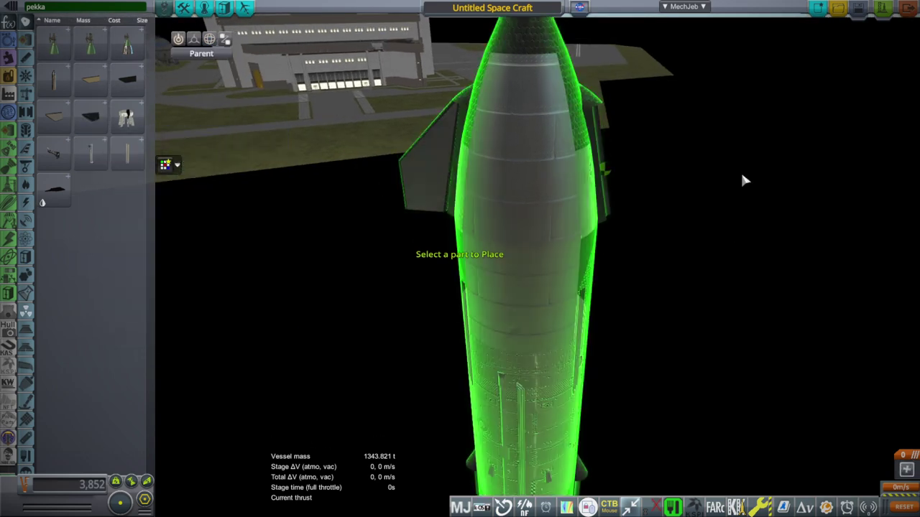
left_click_drag(778, 174, 752, 170)
key("d")
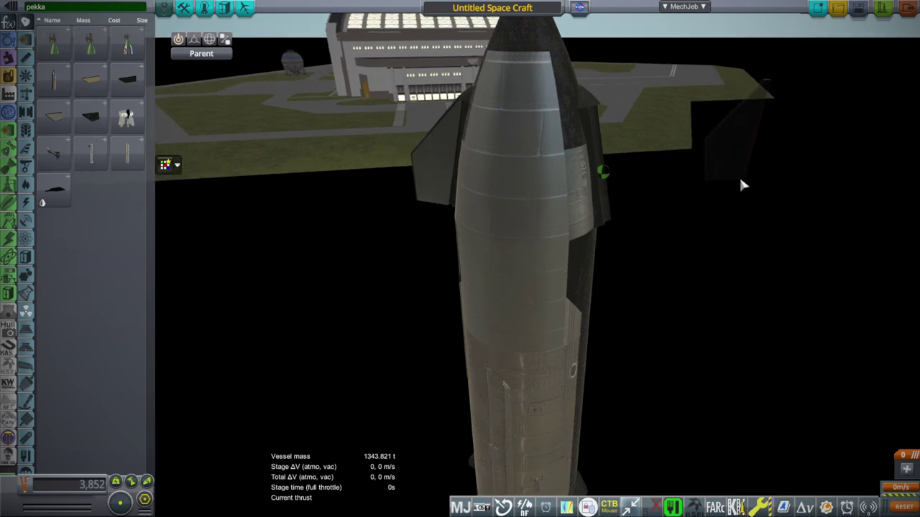
left_click(599, 206)
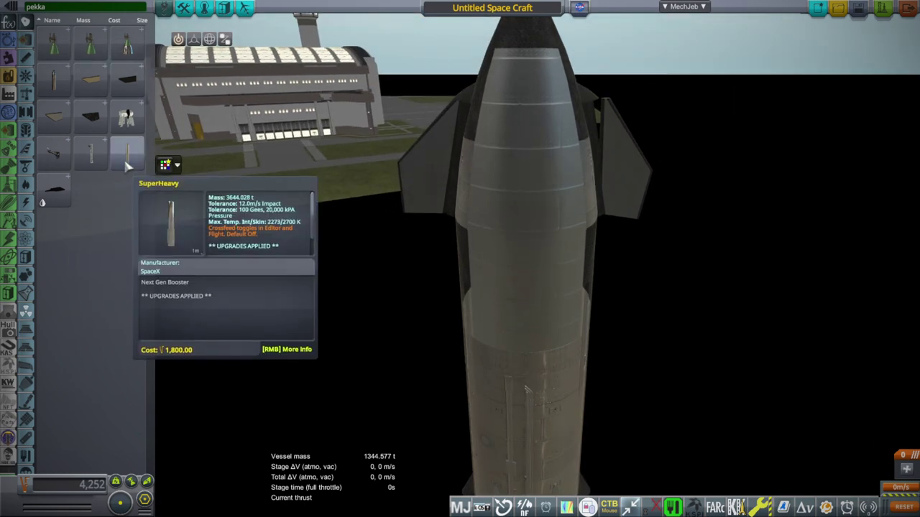
left_click(56, 188)
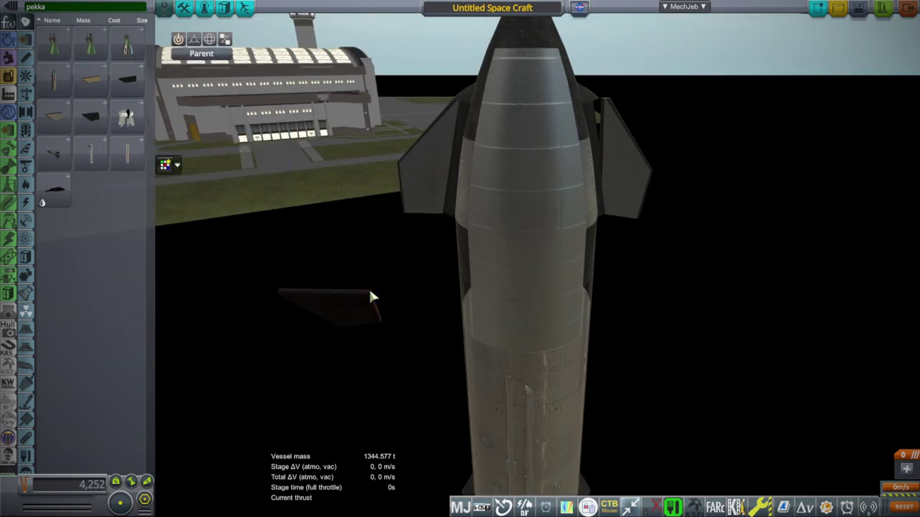
left_click(371, 295)
left_click_drag(312, 325, 278, 349)
left_click_drag(216, 351, 307, 324)
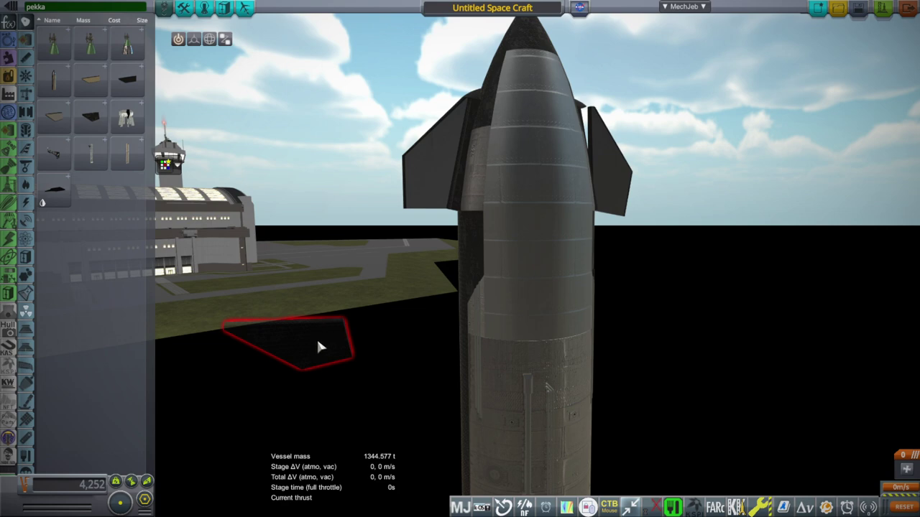
Rotate the second forward flap so it lies against the sloped nose and mirrors the first one
left_click_drag(667, 287, 633, 316)
key("3")
left_click(608, 156)
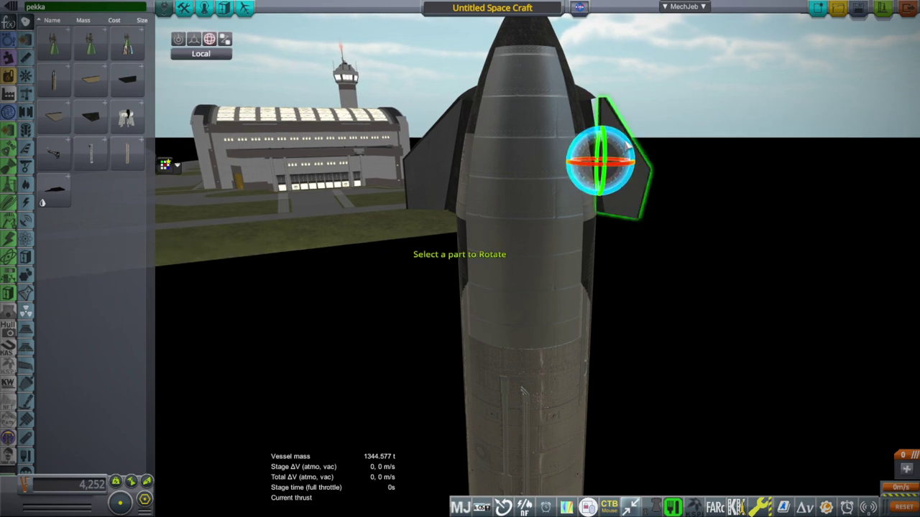
key("1")
left_click_drag(663, 280, 713, 283)
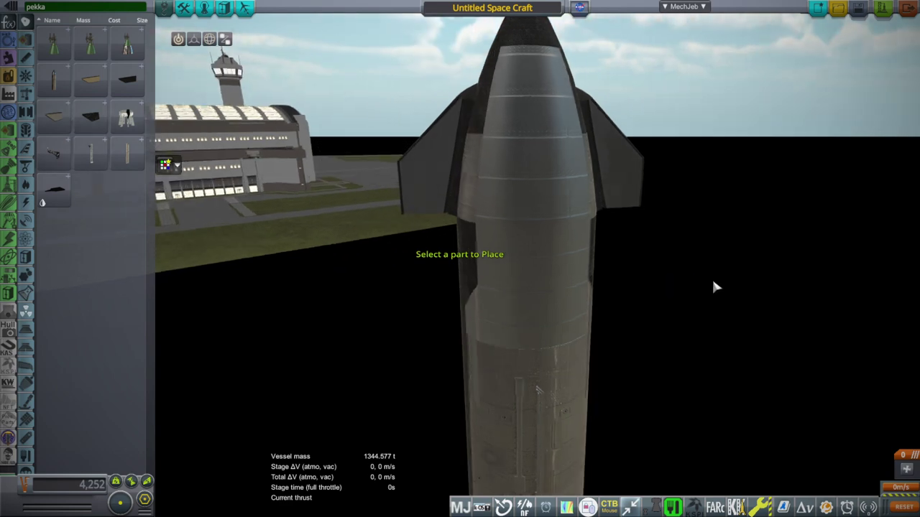
Attach an aft flap to the lower hull on the same side as the first forward flap
scroll(712, 276, "down", 5)
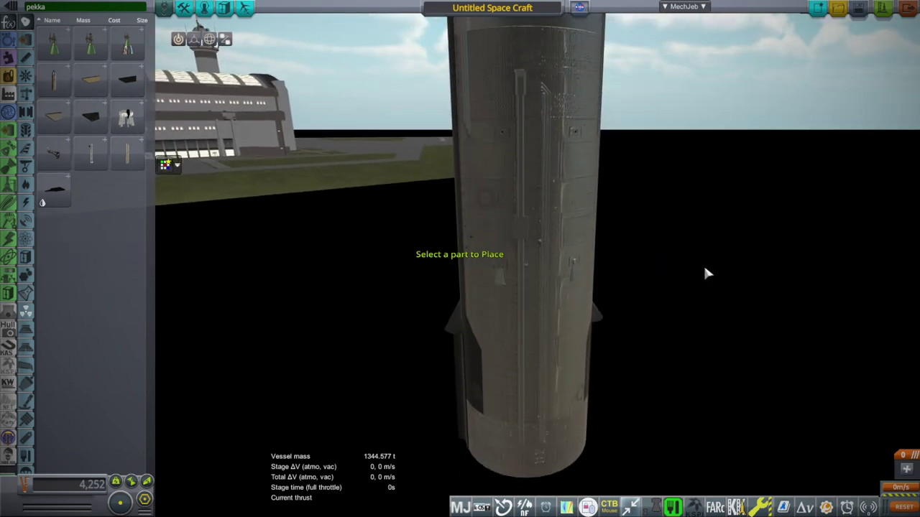
scroll(707, 273, "down", 2)
left_click(90, 83)
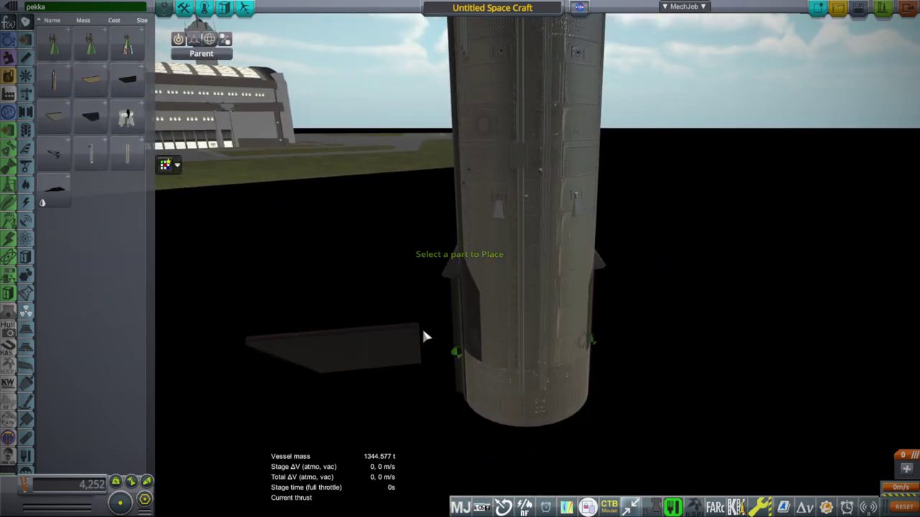
left_click(445, 338)
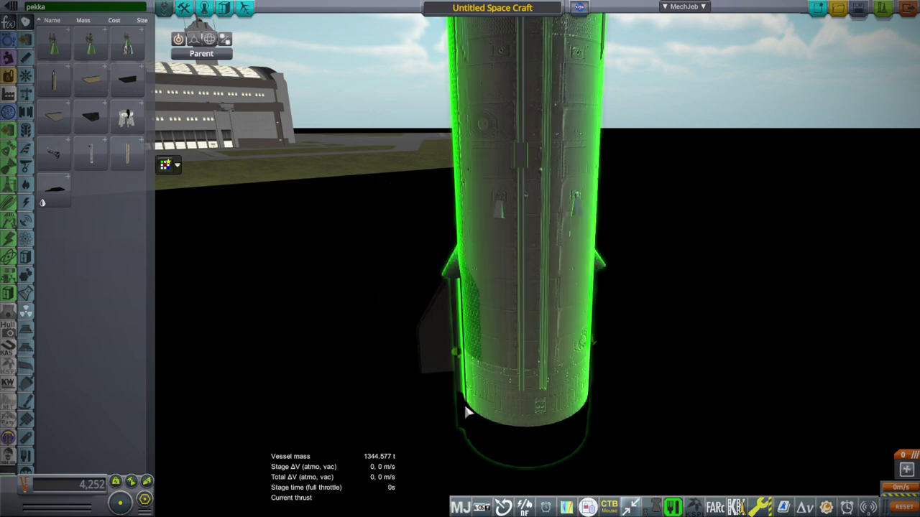
left_click(461, 415)
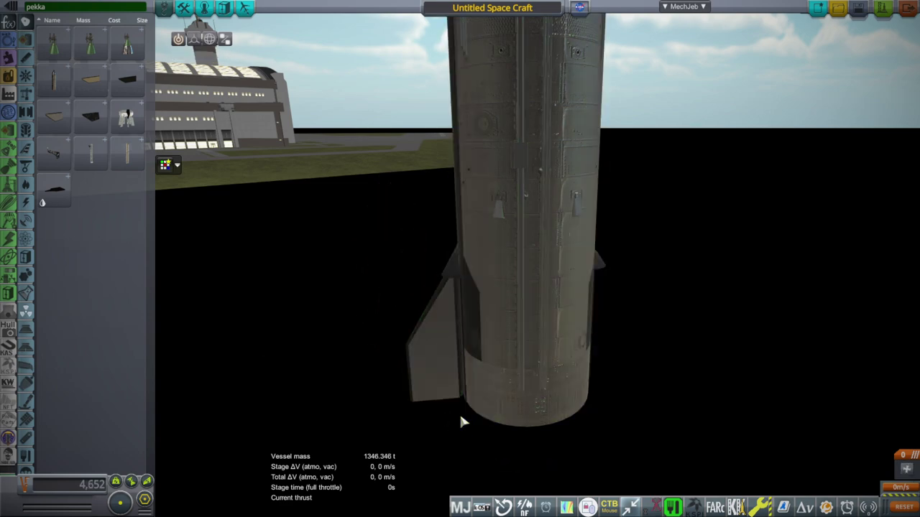
Turn the matching aft flap into position and attach it to the opposite side of the lower hull
left_click(126, 82)
key("d")
key("e")
key("e")
left_click(584, 419)
left_click(583, 416)
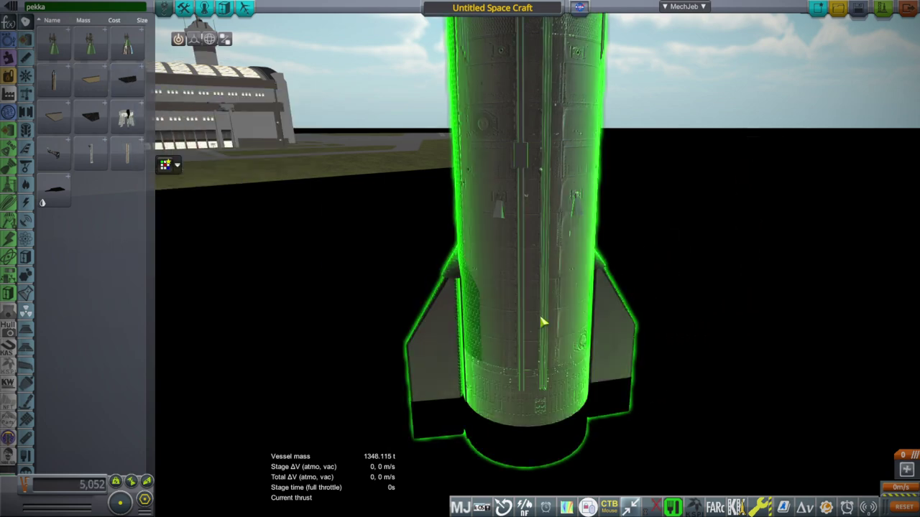
Attach three Raptor2-Gimbal engines in symmetry at the centre of the ship's engine bay
scroll(550, 202, "down", 2)
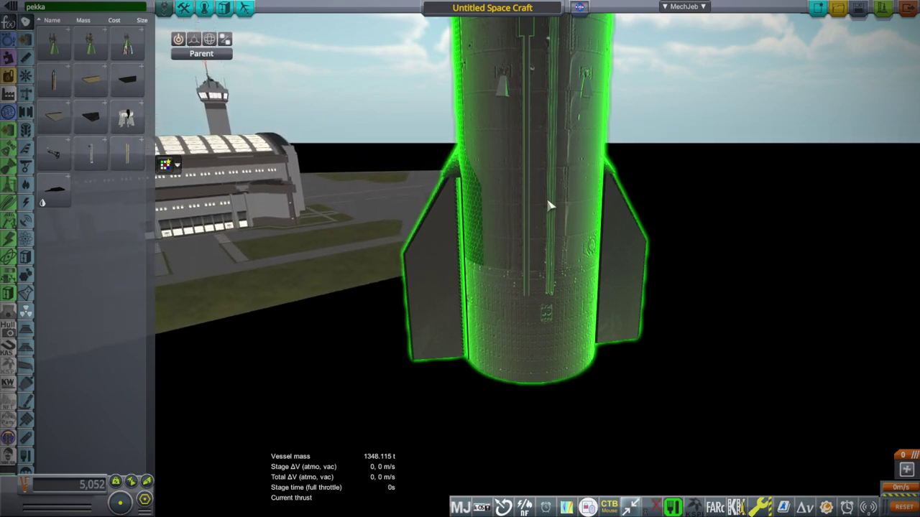
scroll(674, 316, "down", 2)
left_click_drag(675, 330, 727, 284)
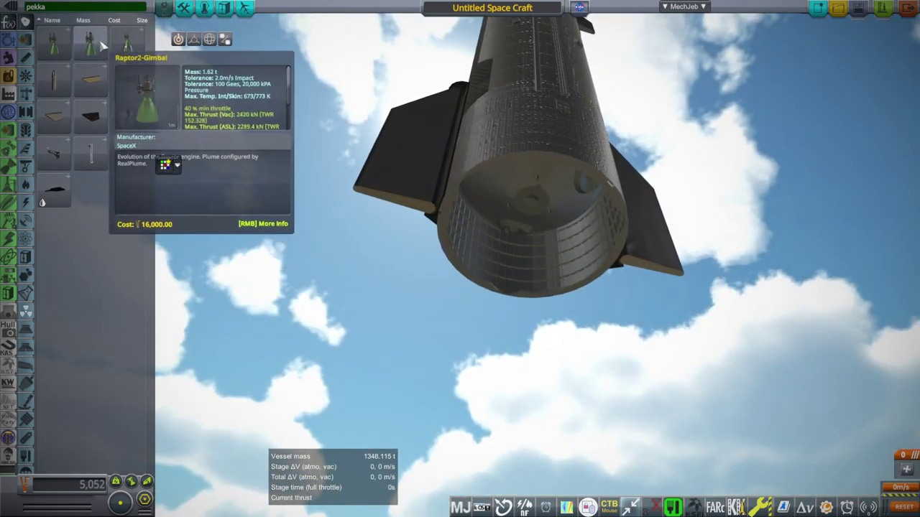
left_click(91, 46)
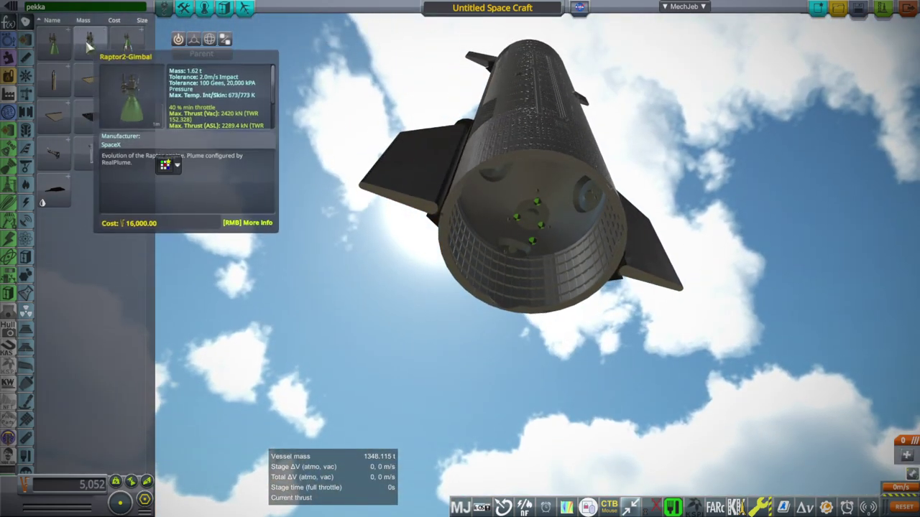
left_click(129, 45)
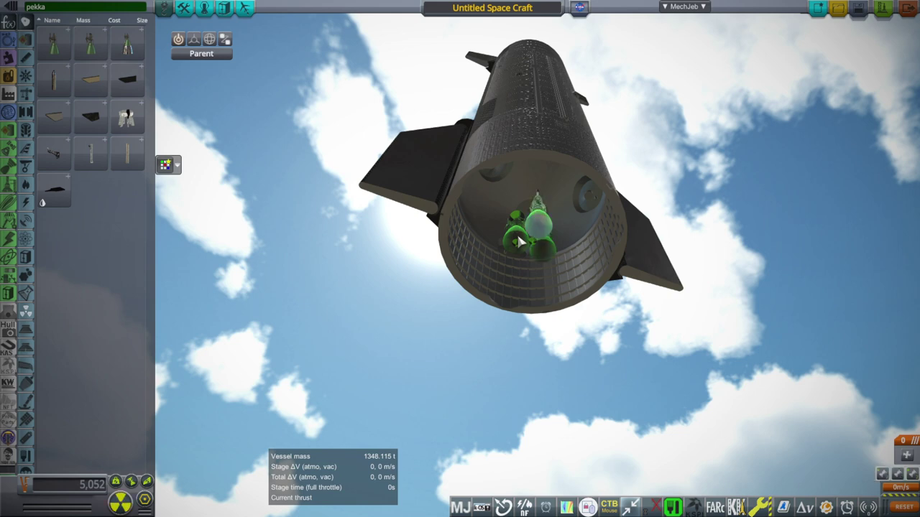
left_click(519, 242)
scroll(519, 242, "up", 5)
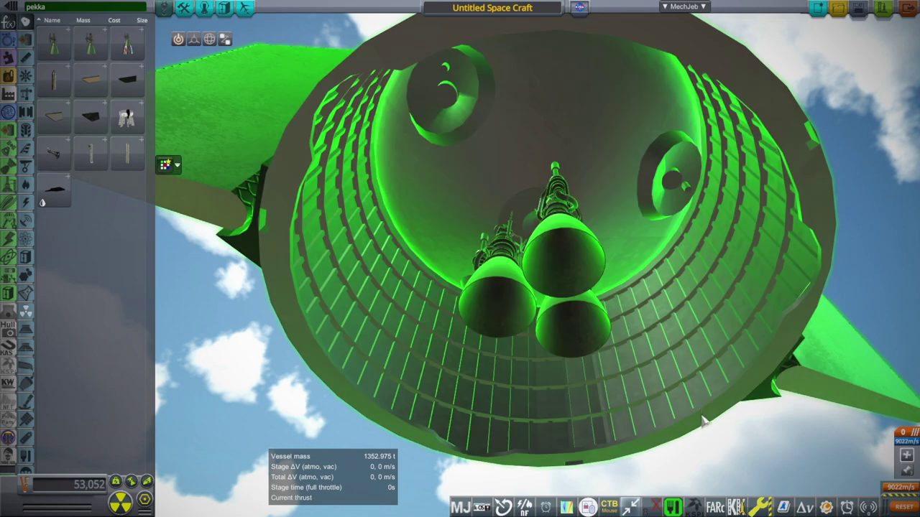
Attach three Raptor-Vacuum2 engines in symmetry around the centre engines inside the engine bay
left_click_drag(753, 423, 735, 434)
scroll(731, 429, "down", 3)
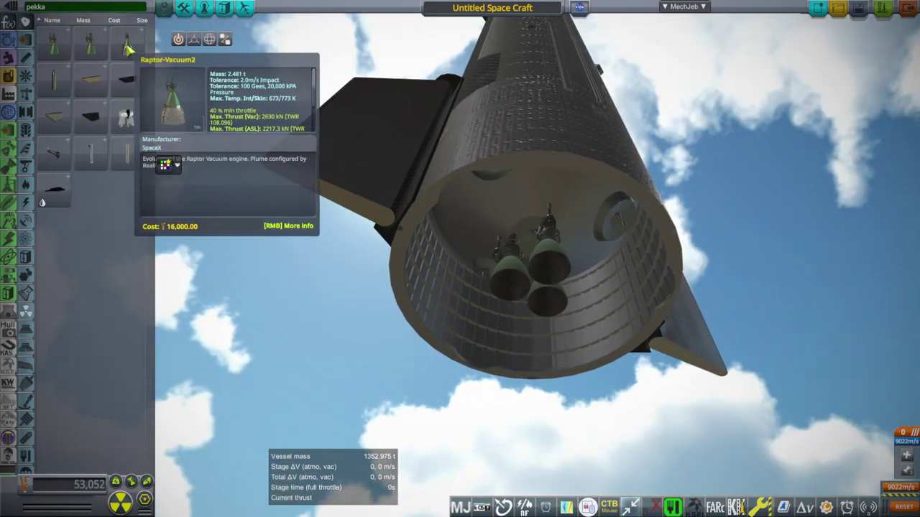
left_click(127, 48)
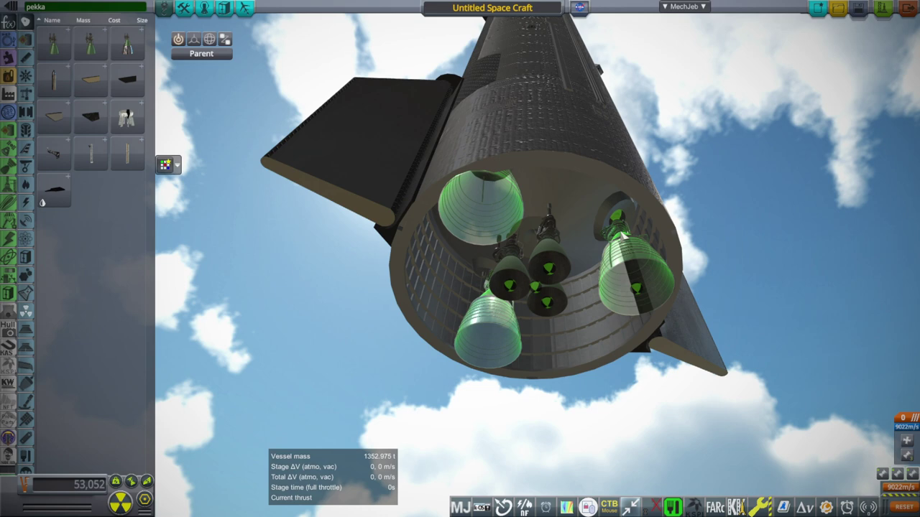
left_click_drag(466, 328, 562, 336)
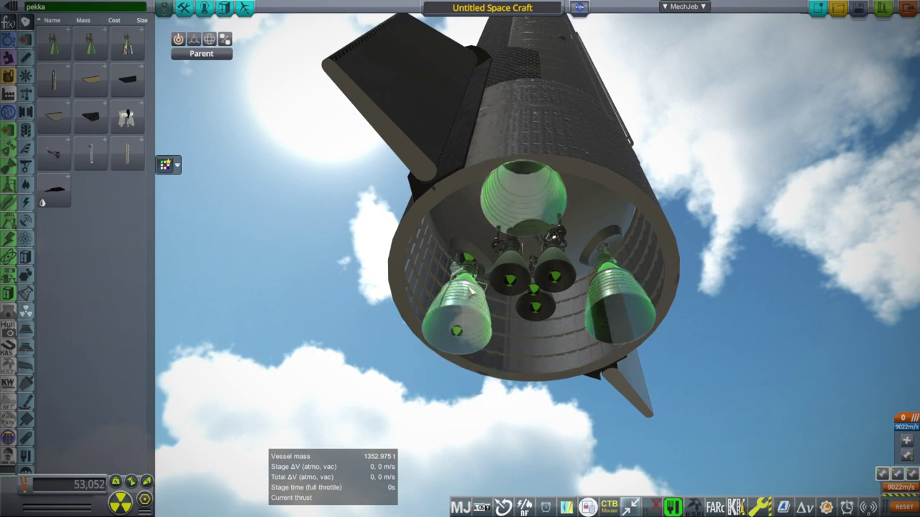
left_click(471, 291)
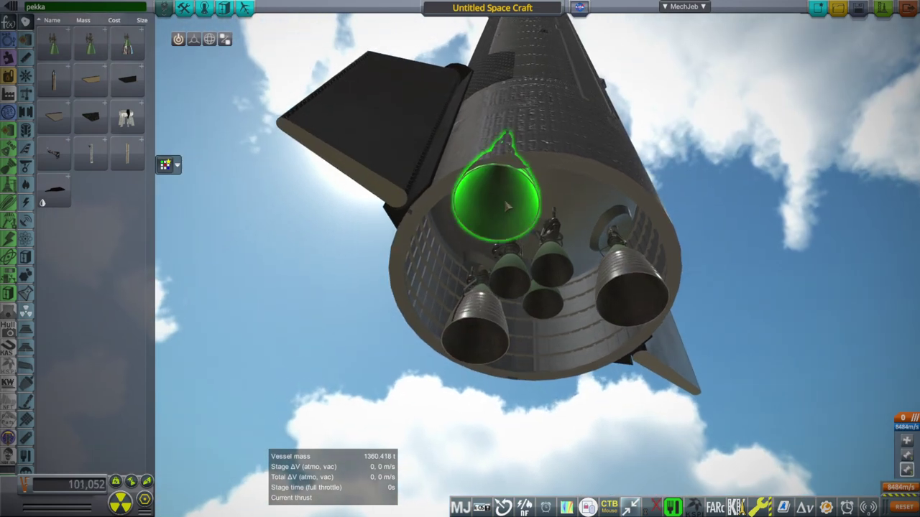
Lock the gimbal of the outer Raptor-Vacuum2 engines
right_click(497, 202)
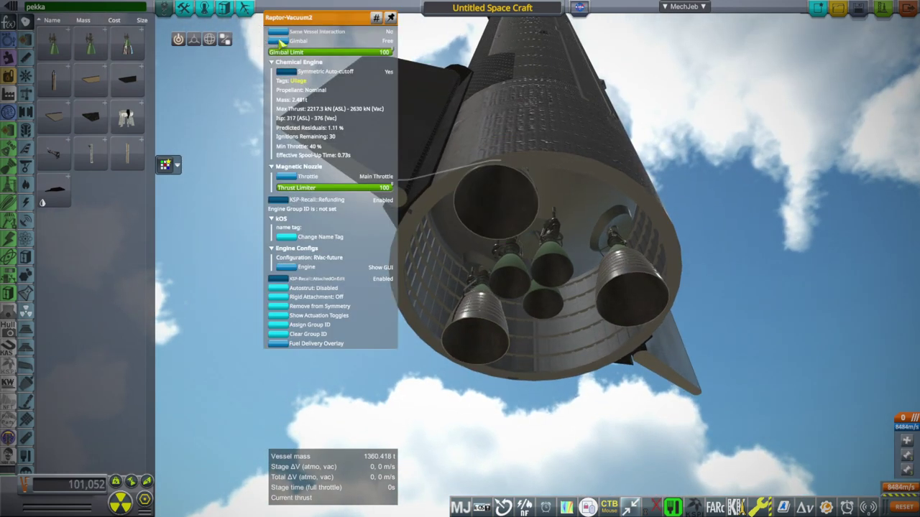
left_click_drag(766, 115, 730, 179)
scroll(730, 179, "down", 4)
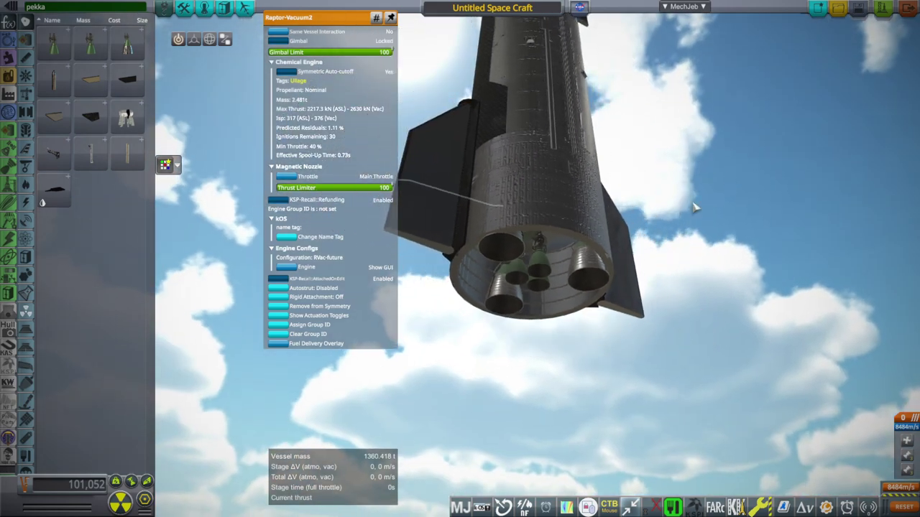
left_click_drag(694, 202, 506, 139)
left_click(697, 190)
Assign the Toggle Engine action of the centre Raptor2-Gimbal engines to action group Custom07
mouse_move(44, 42)
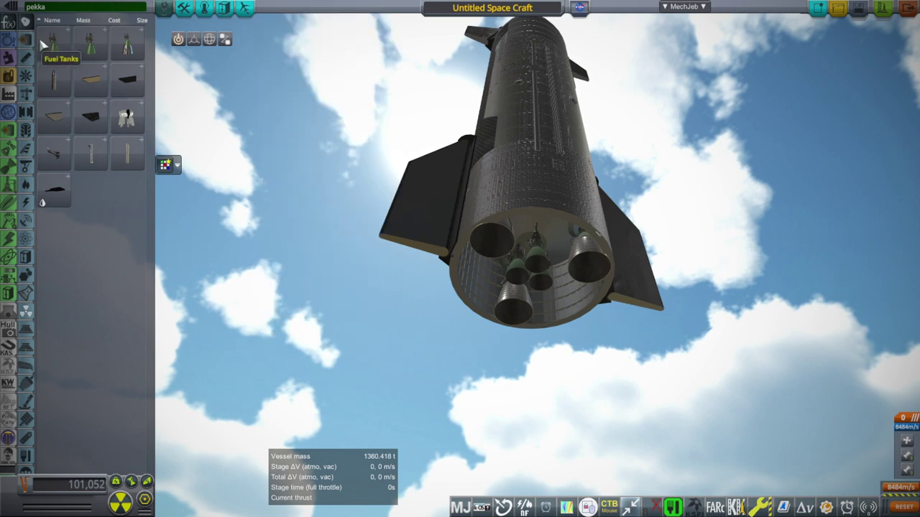
left_click(185, 8)
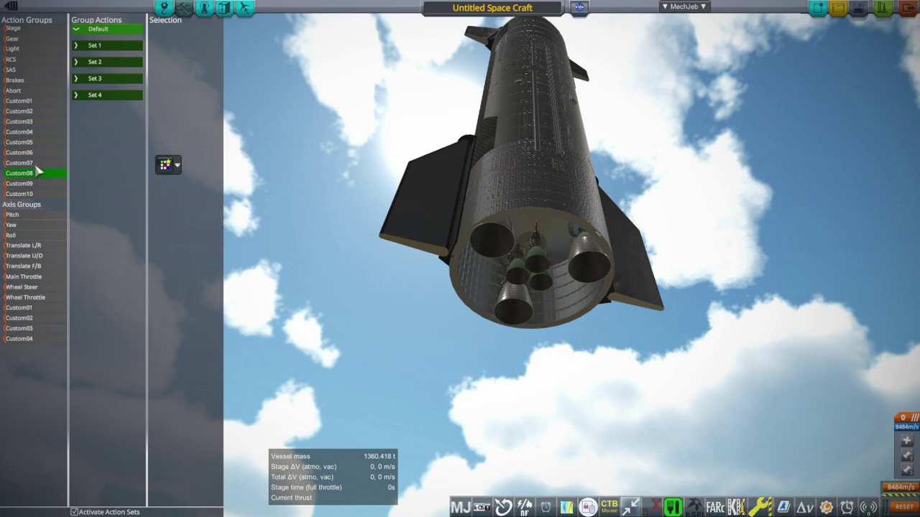
left_click(533, 267)
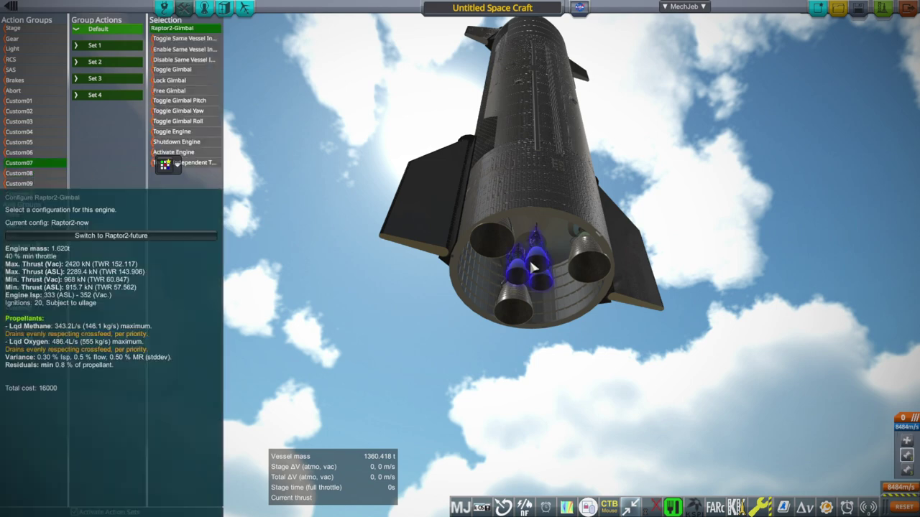
left_click(191, 132)
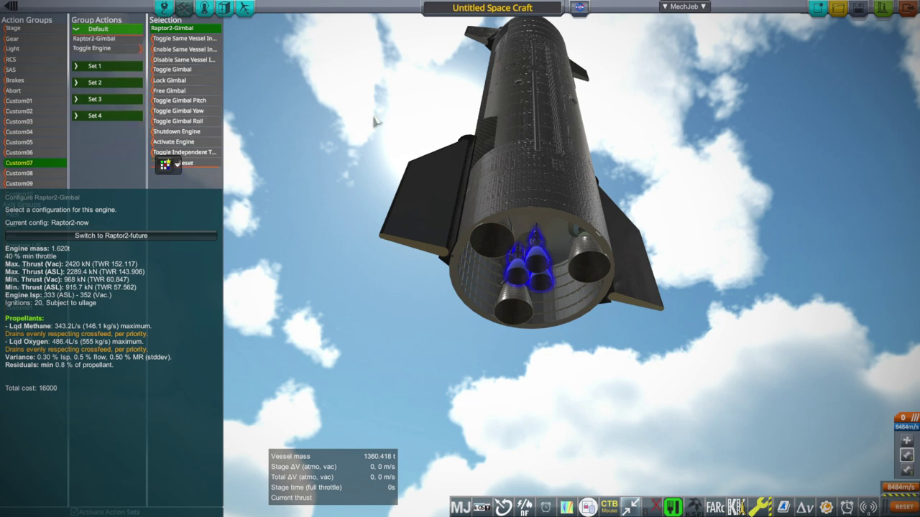
left_click(177, 73)
Assign the Toggle Engine action of the Raptor-Vacuum2 engines to action group Custom06 and return to part editing
left_click(58, 153)
left_click(582, 249)
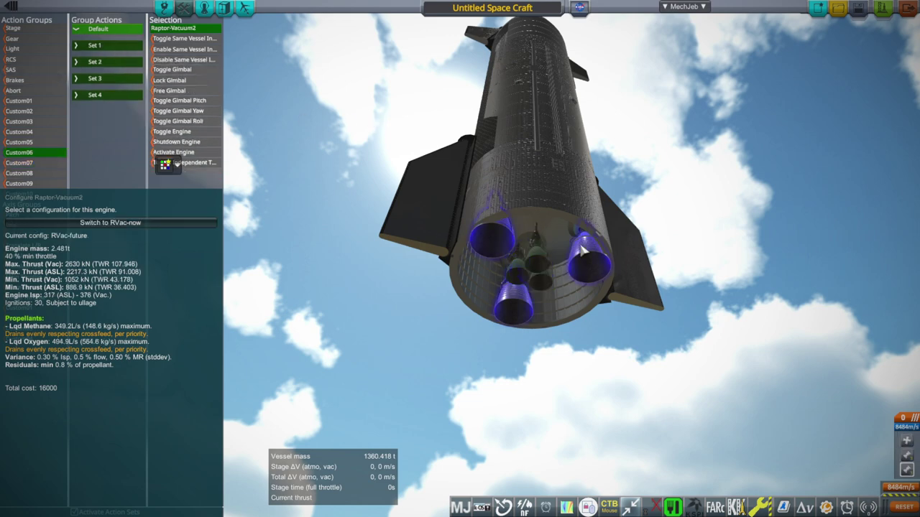
left_click(180, 132)
left_click(184, 8)
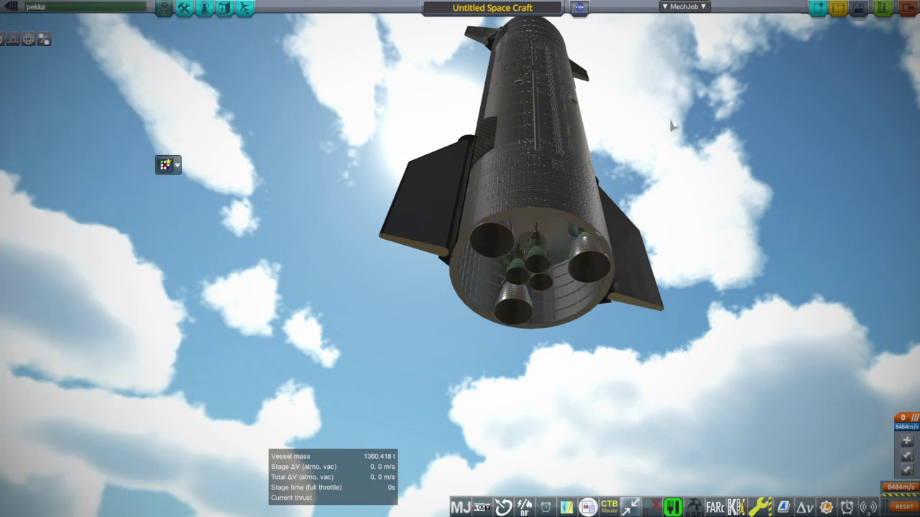
Open the cargo bay of the Starship-Cargo hull
scroll(740, 289, "up", 10)
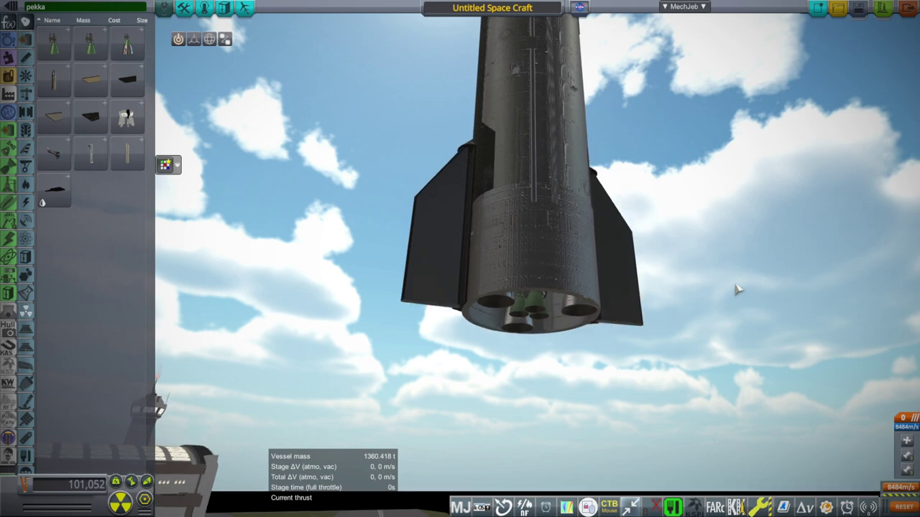
scroll(737, 279, "up", 6)
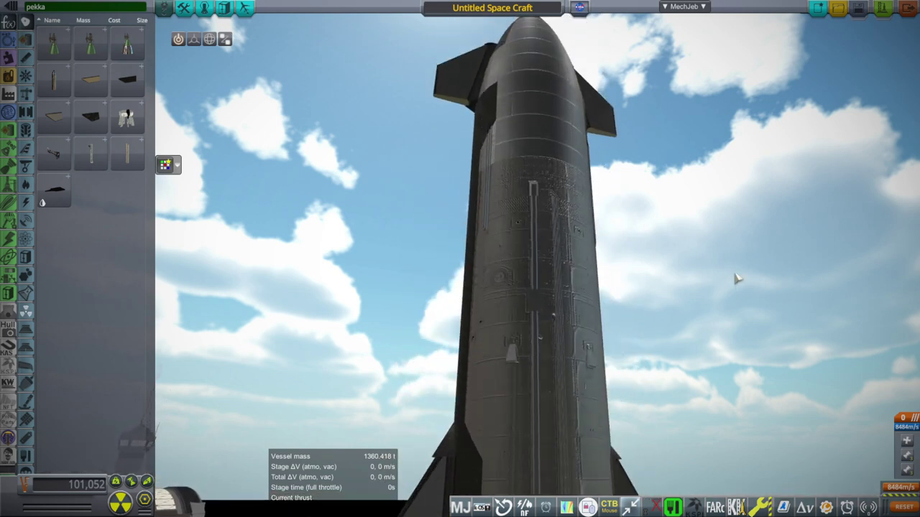
left_click_drag(737, 279, 712, 389)
right_click(559, 311)
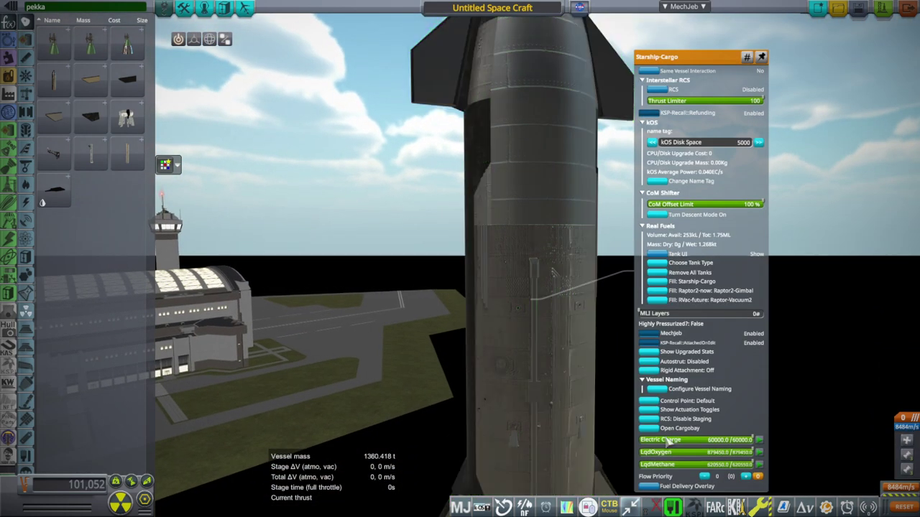
left_click(657, 429)
left_click_drag(839, 266, 805, 338)
Attach an FB - Procedural Ribbed Payload Adapter to the floor of the open cargo bay
left_click(28, 132)
left_click_drag(391, 210, 277, 259)
mouse_move(60, 295)
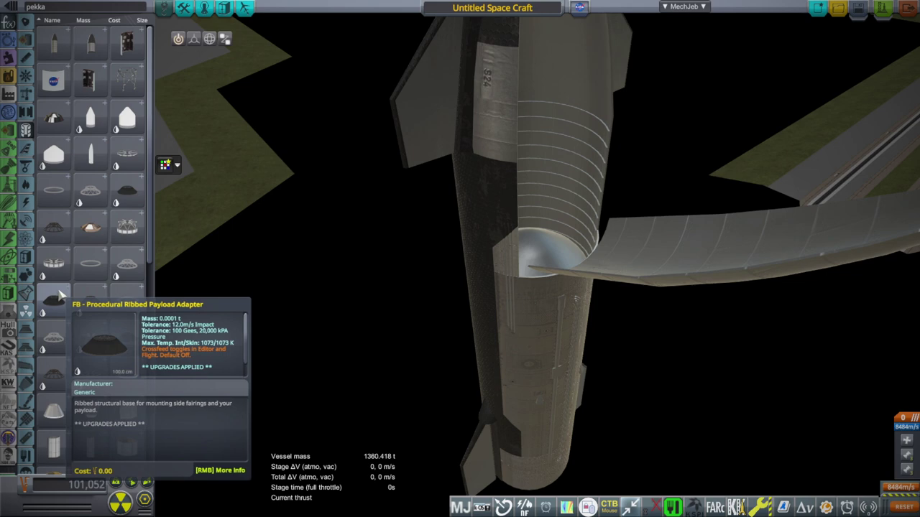
left_click(60, 295)
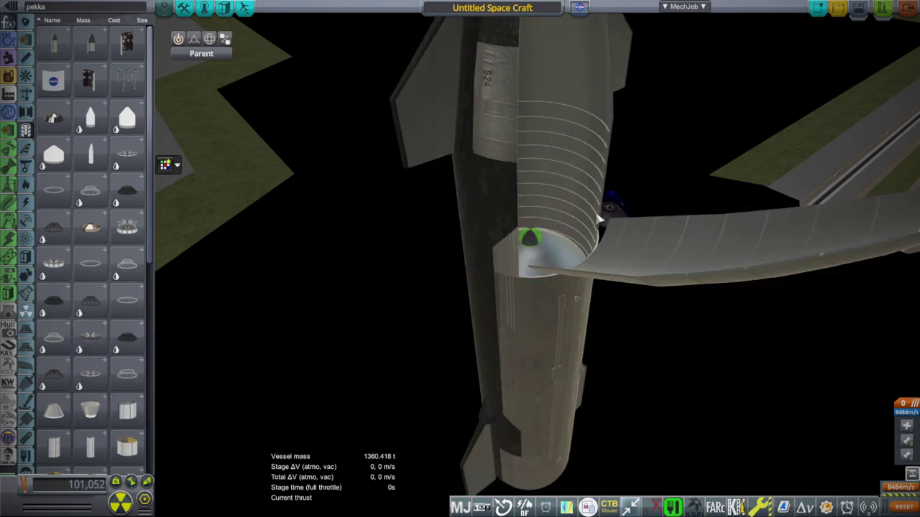
left_click(537, 243)
left_click_drag(733, 152, 530, 256)
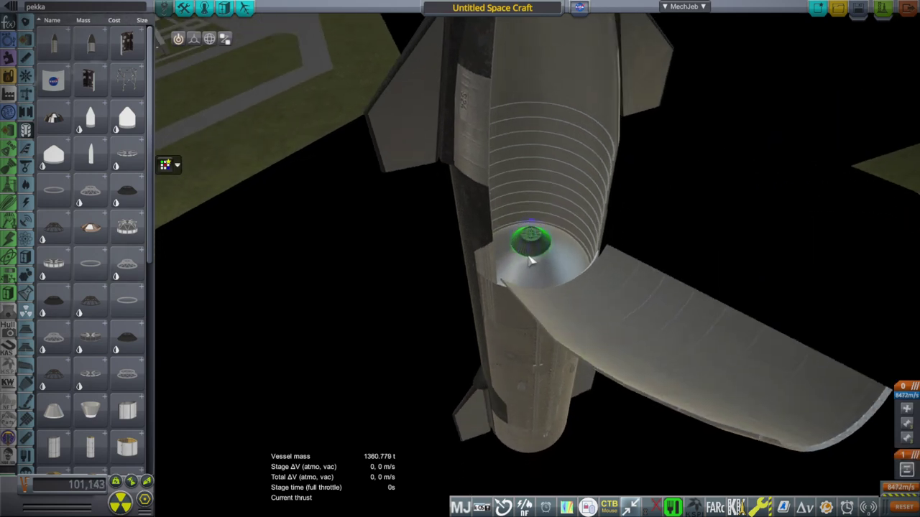
Set the payload adapter's base size to 6.000 m
right_click(530, 254)
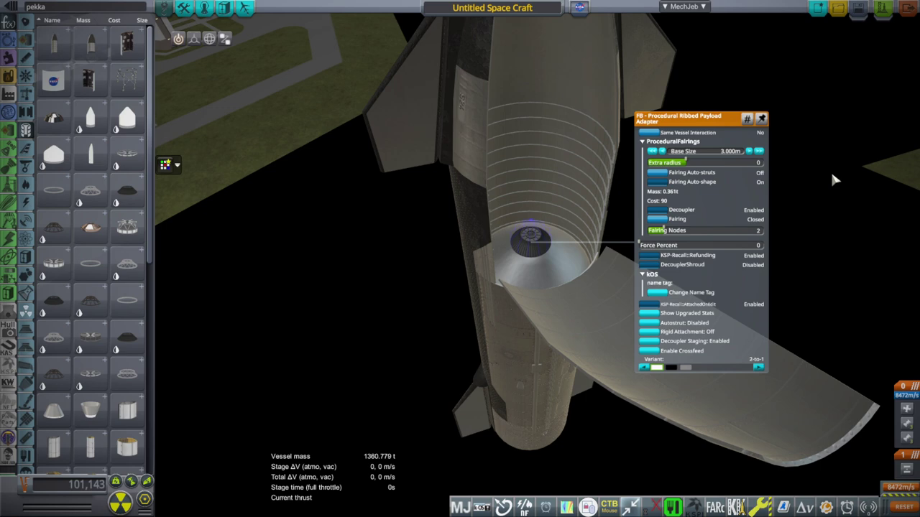
left_click_drag(834, 179, 768, 154)
left_click(760, 152)
left_click(760, 152)
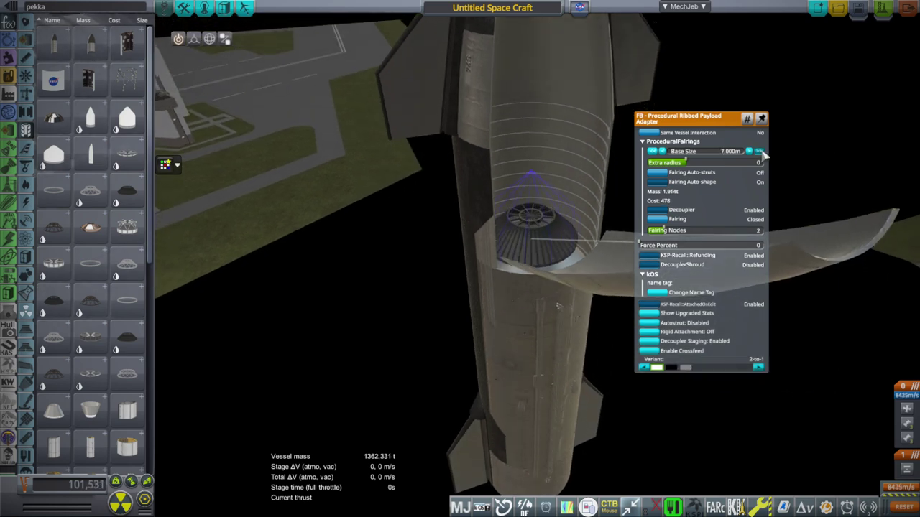
left_click(655, 152)
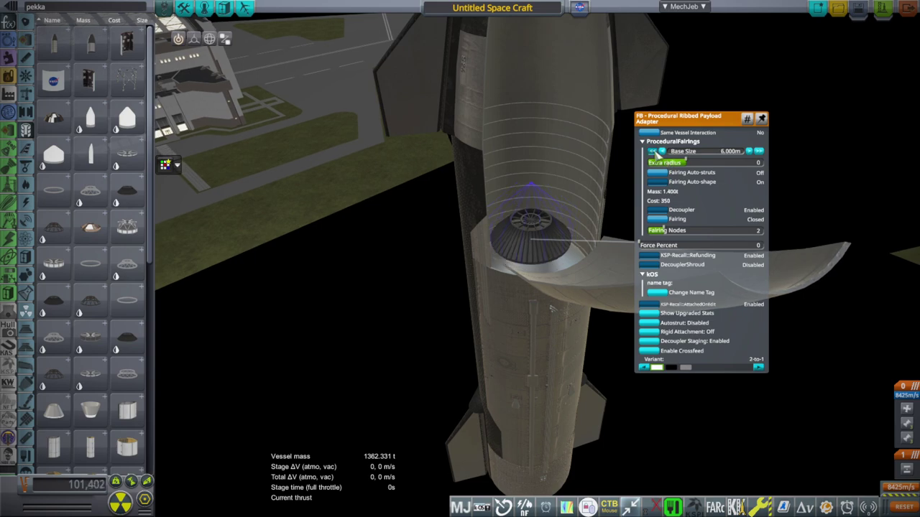
left_click(817, 152)
Offset the payload adapter downward along the ship's axis so it sits lower on the cargo bay floor
key("2")
left_click(538, 234)
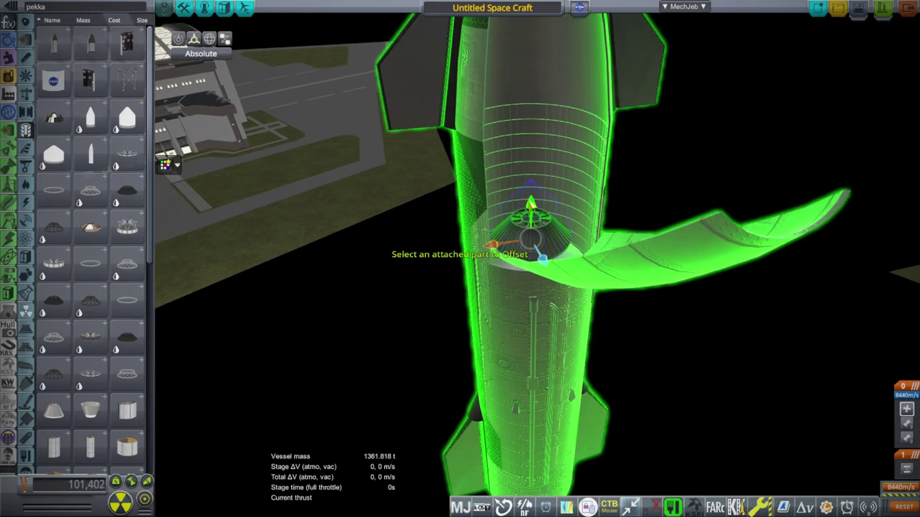
left_click_drag(532, 205, 532, 221)
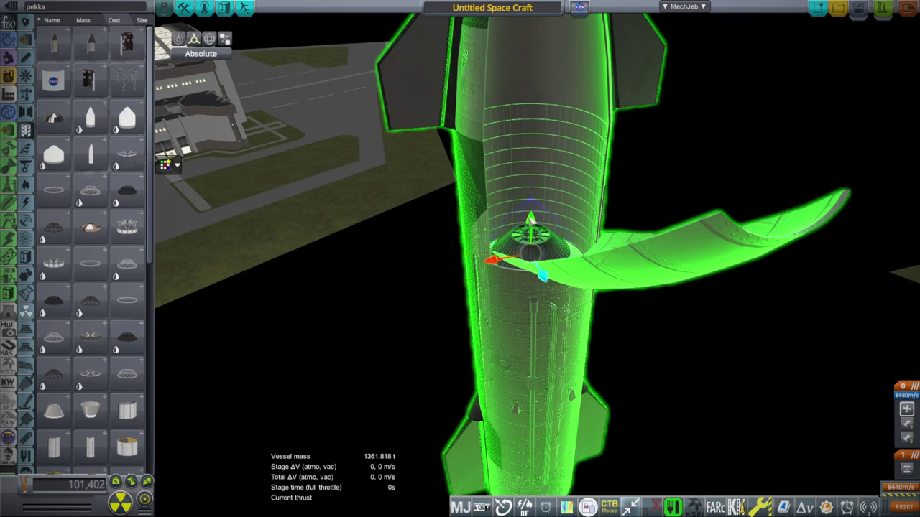
key("1")
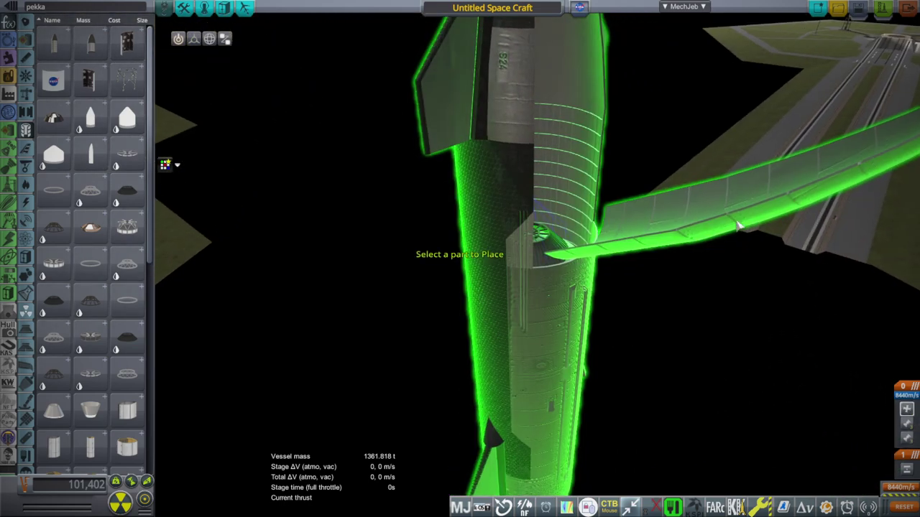
Close the cargo bay of the Starship-Cargo hull
left_click_drag(738, 226, 605, 267)
right_click(552, 281)
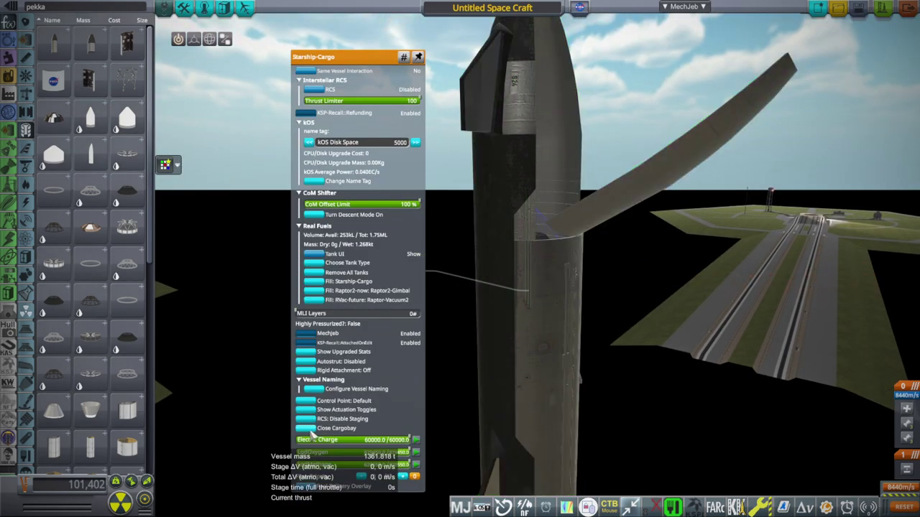
left_click(309, 430)
right_click(662, 227)
Raise the whole ship in the editor to make room beneath its engine bay
scroll(669, 220, "down", 3)
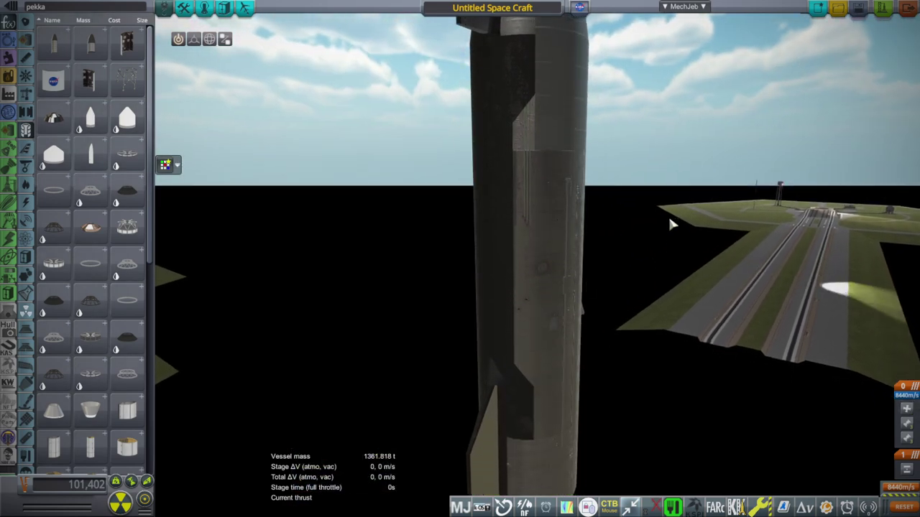
scroll(669, 219, "down", 5)
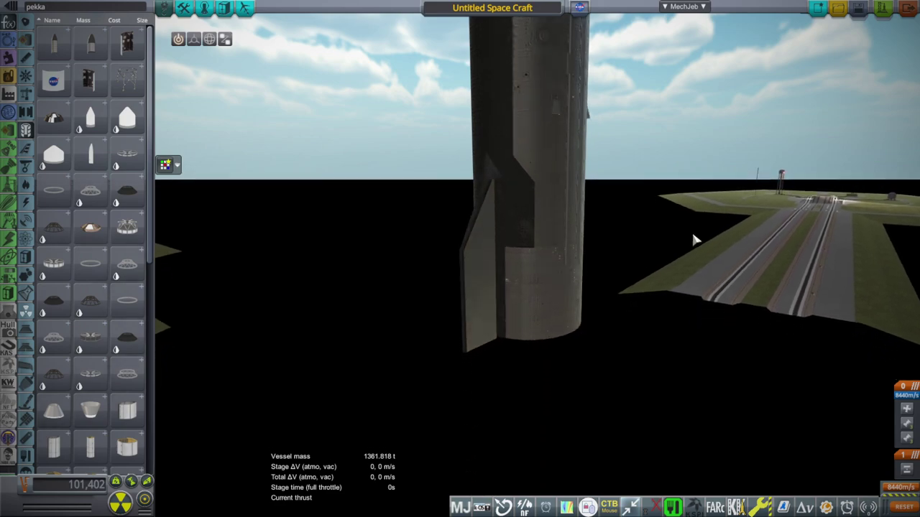
left_click_drag(693, 239, 740, 345)
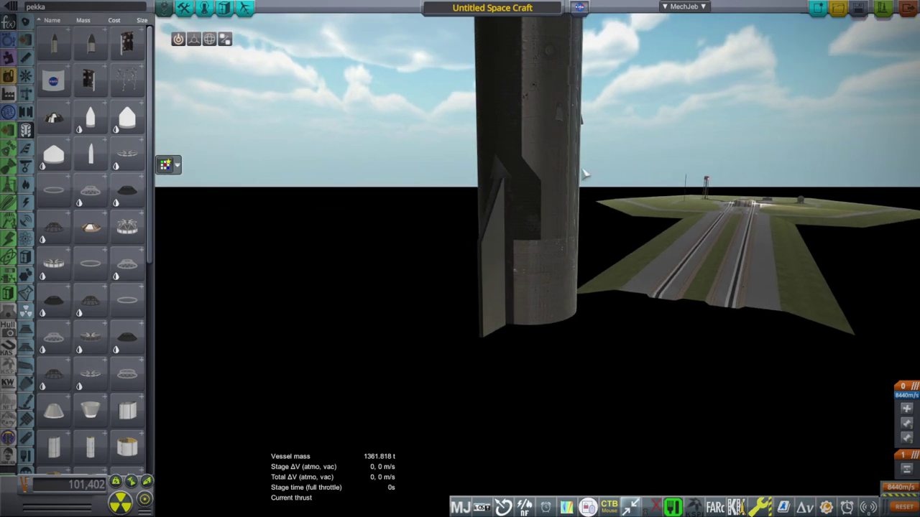
left_click_drag(556, 151, 555, 109)
left_click_drag(668, 248, 760, 270)
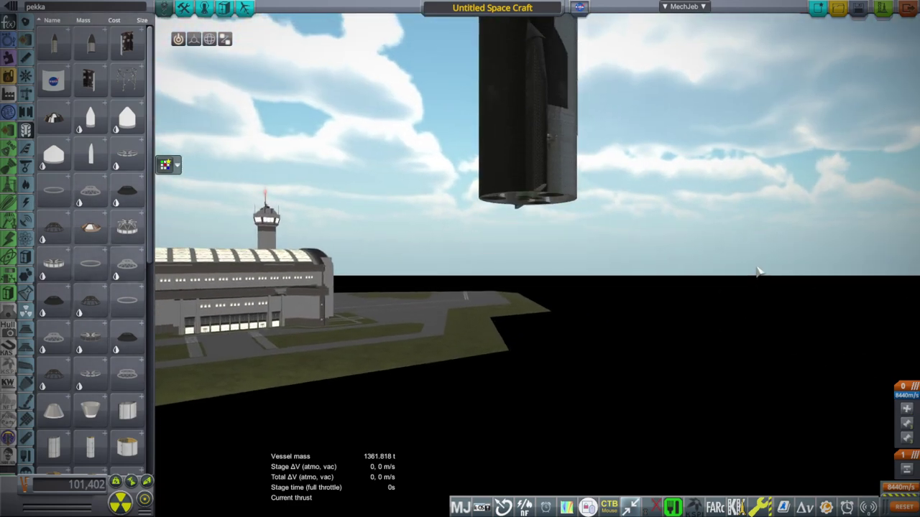
scroll(758, 272, "down", 2)
left_click_drag(850, 215, 878, 381)
scroll(725, 271, "up", 4)
Rotate the whole ship about its long axis in two increments and set it back down
left_click(533, 123)
key("q")
key("q")
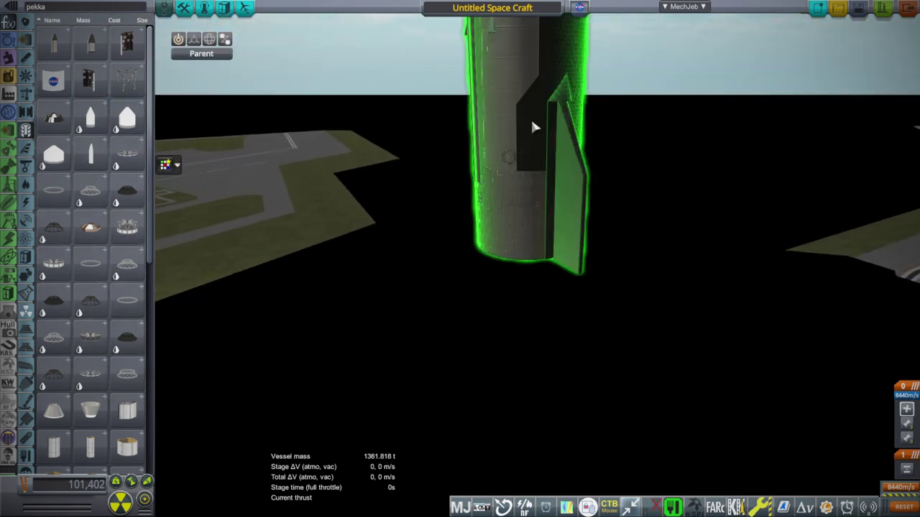
left_click(533, 121)
left_click_drag(533, 121, 493, 289)
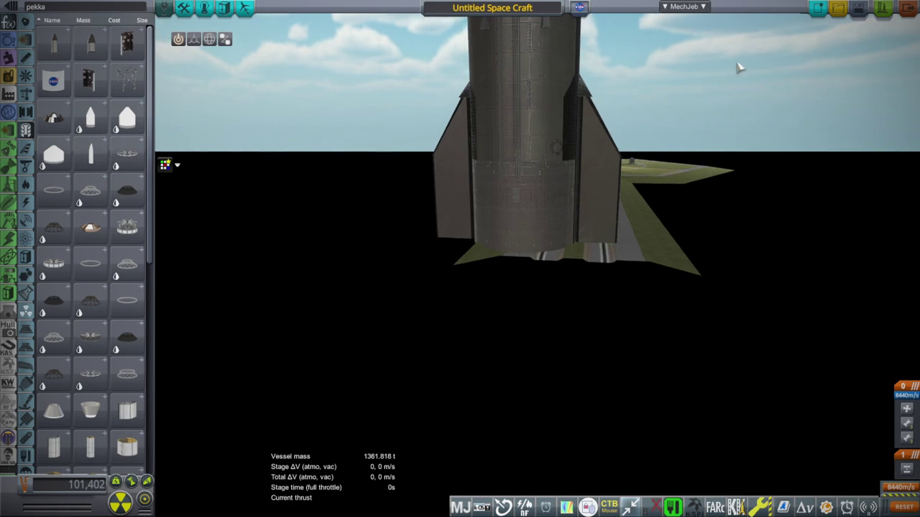
Add the Super Heavy booster and attach it beneath the Starship's engine section
left_click_drag(730, 192, 683, 209)
scroll(681, 209, "down", 5)
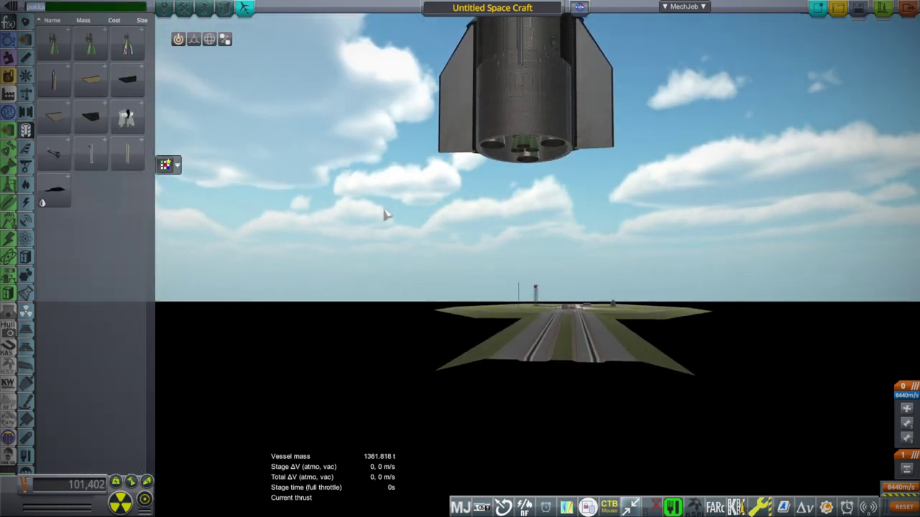
mouse_move(130, 152)
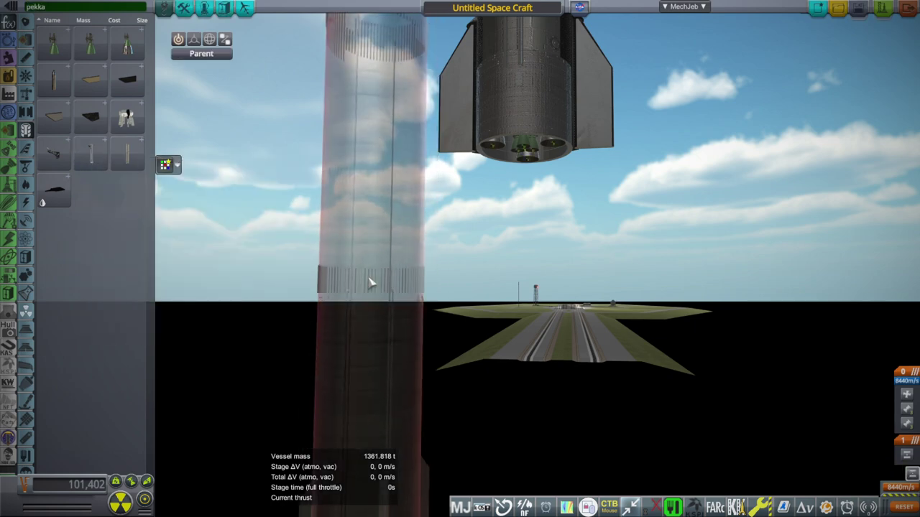
scroll(386, 324, "down", 3)
scroll(385, 322, "down", 4)
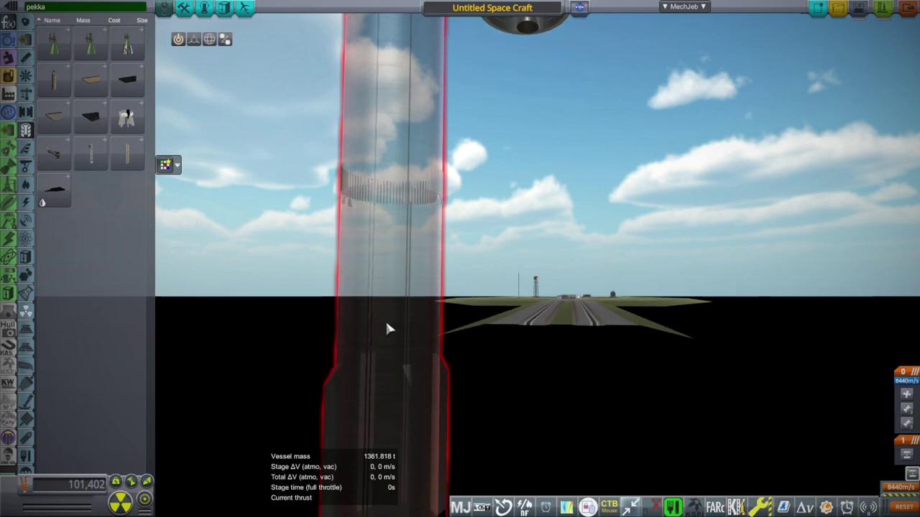
left_click(383, 296)
left_click_drag(383, 295, 677, 188)
left_click(396, 277)
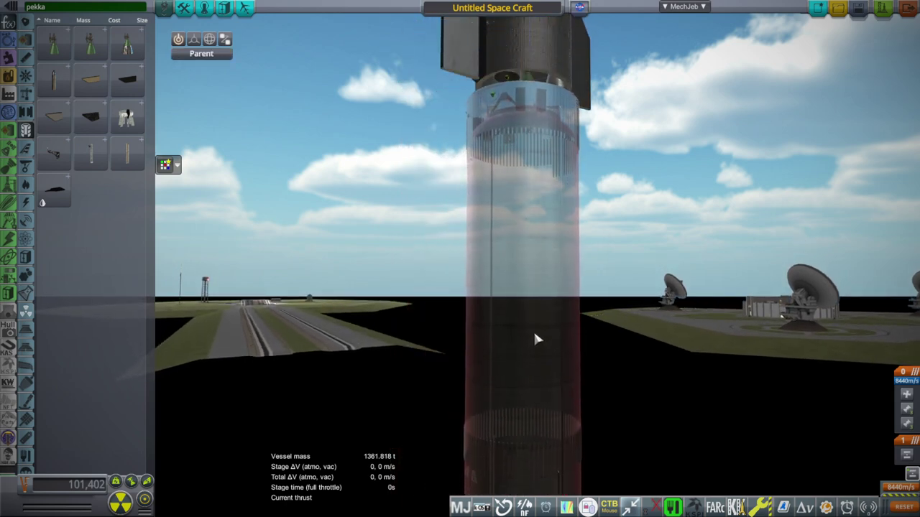
left_click(534, 308)
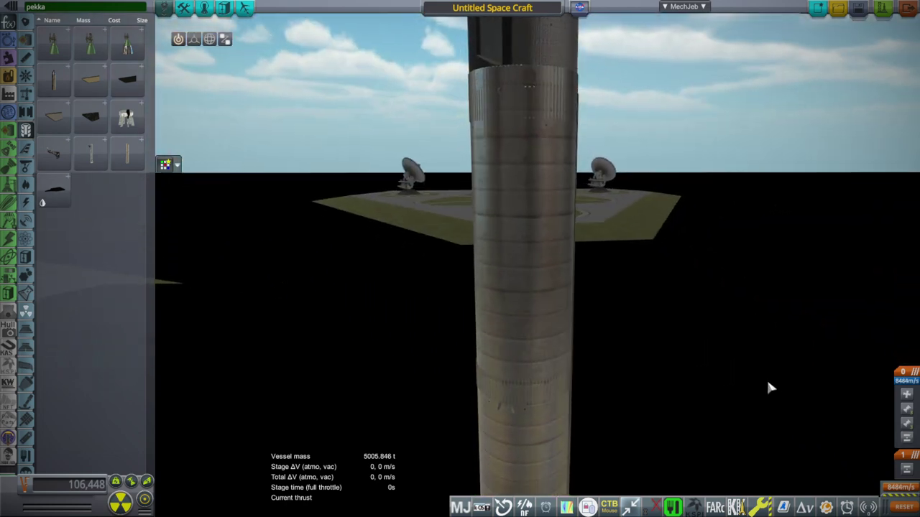
Inspect the attached booster along its full length, from the joint with the ship down to the engine section
scroll(766, 385, "up", 3)
left_click_drag(732, 317, 469, 232)
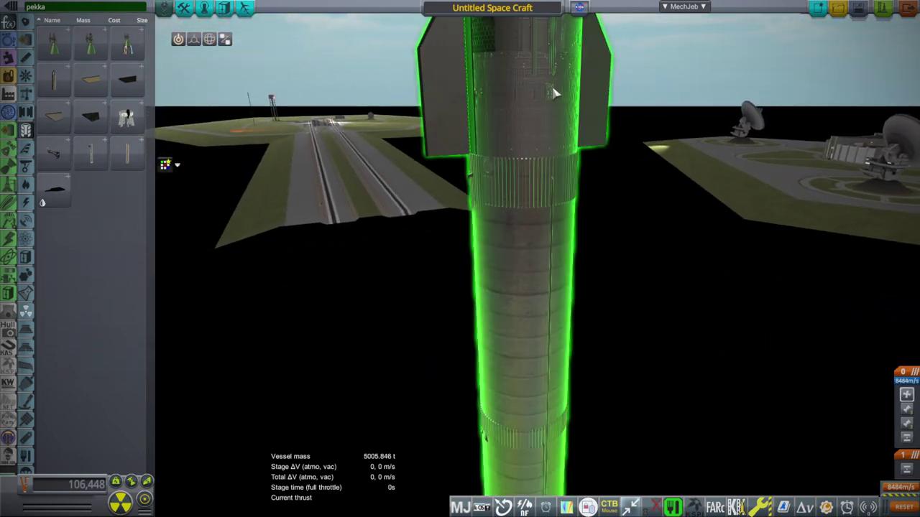
scroll(548, 316, "down", 4)
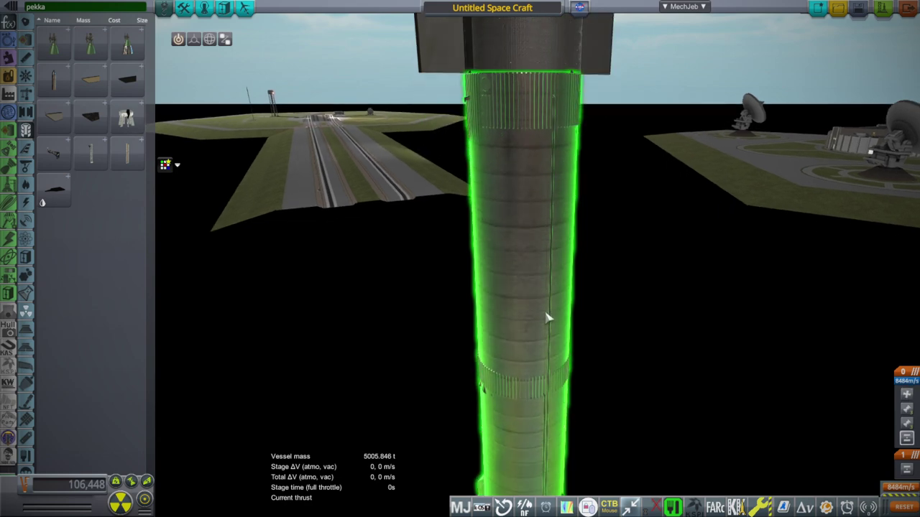
scroll(548, 316, "down", 3)
left_click(543, 337)
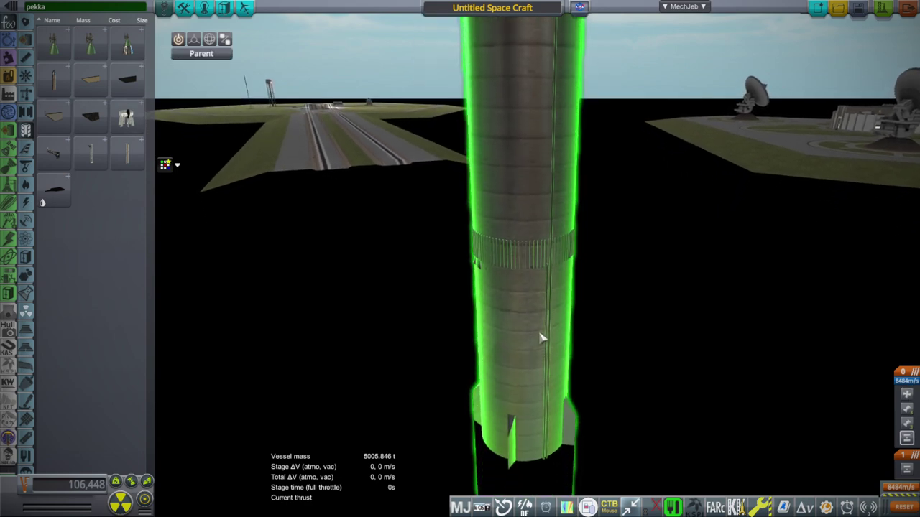
scroll(542, 337, "up", 5)
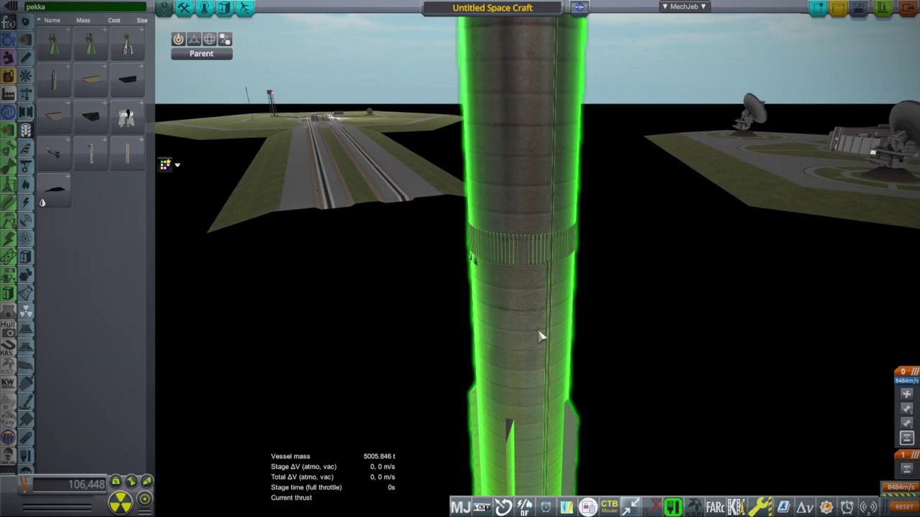
scroll(637, 336, "down", 3)
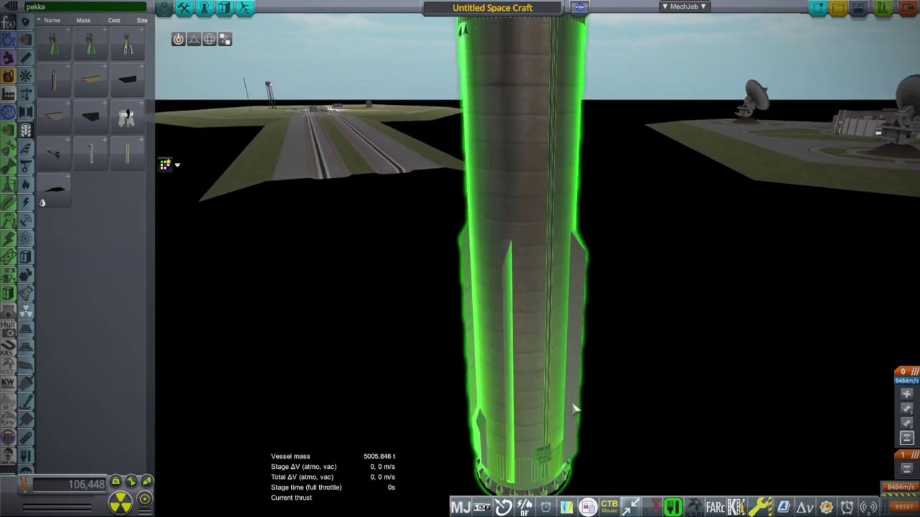
scroll(579, 399, "down", 3)
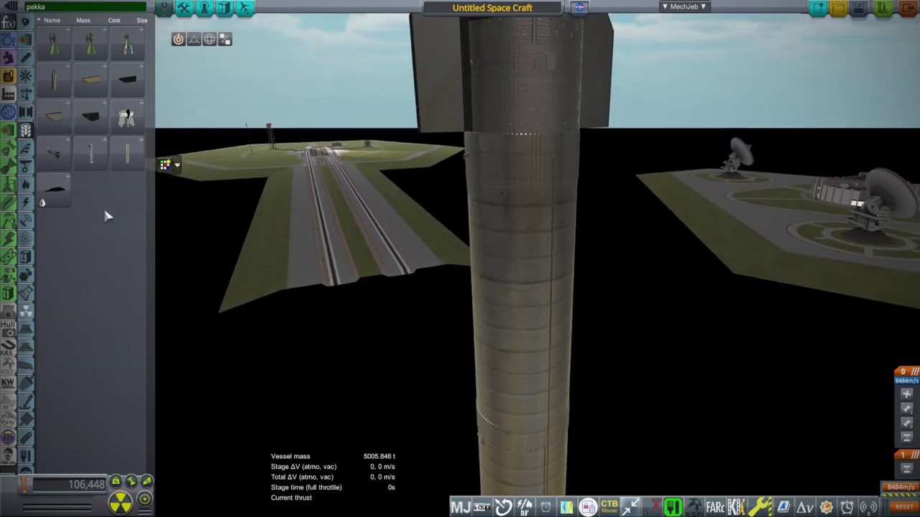
Attach four SuperHeavy-Gridfin parts around the booster's upper ring and check their variant options
left_click(55, 188)
left_click(554, 194, "alt")
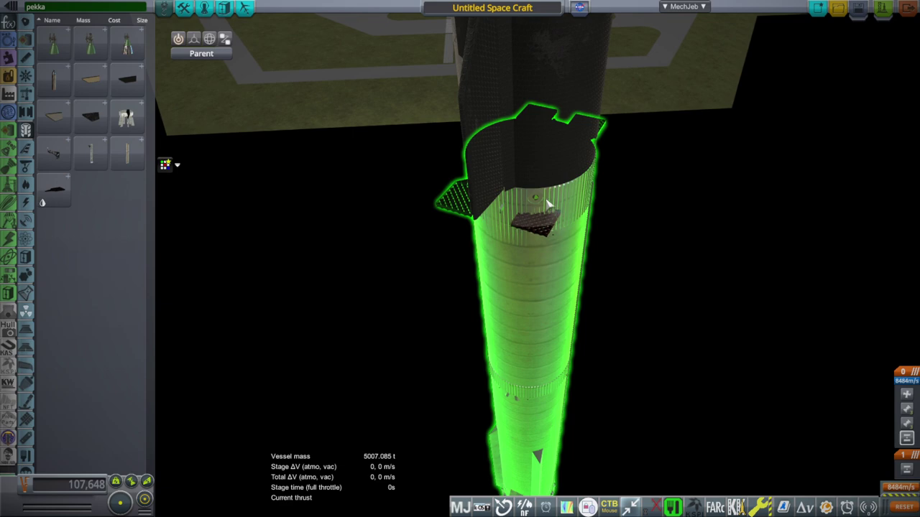
right_click(526, 220)
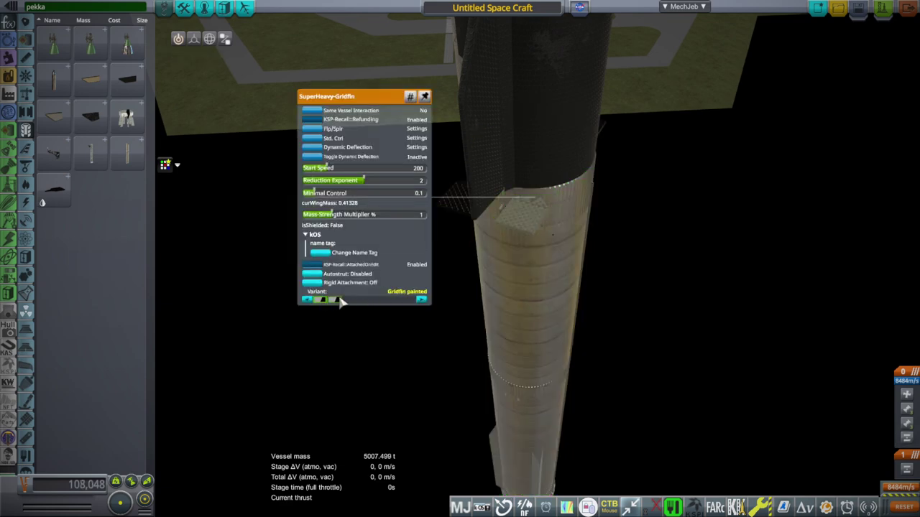
left_click(727, 286)
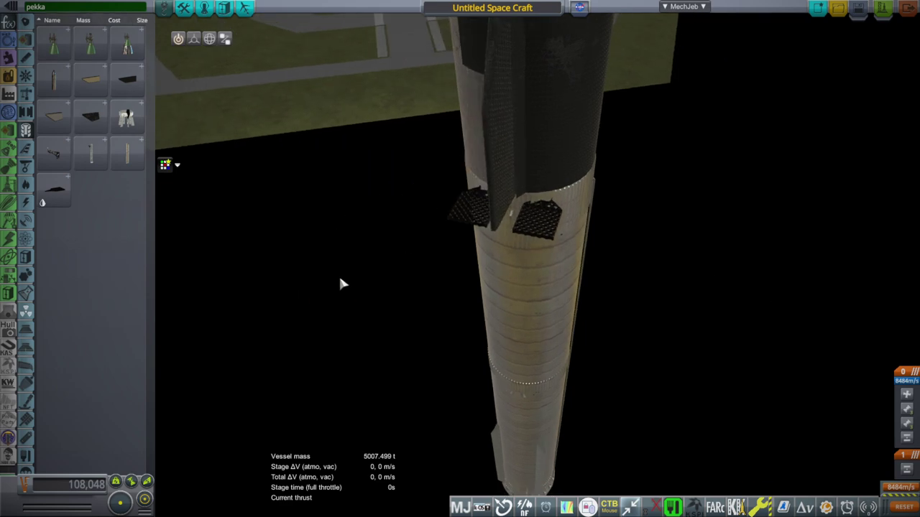
Adjust the rotation of the grid fins so they sit aligned around the booster's upper ring
key("3")
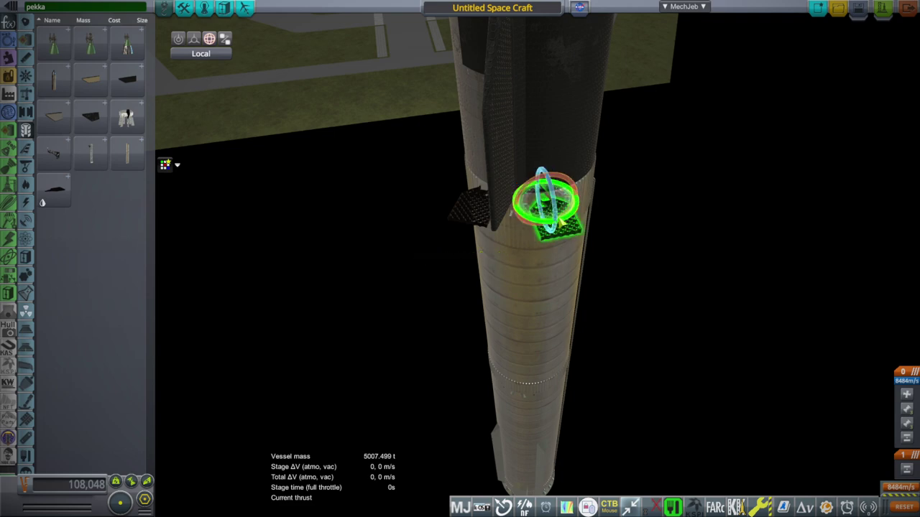
left_click_drag(565, 291, 640, 276)
left_click(640, 276)
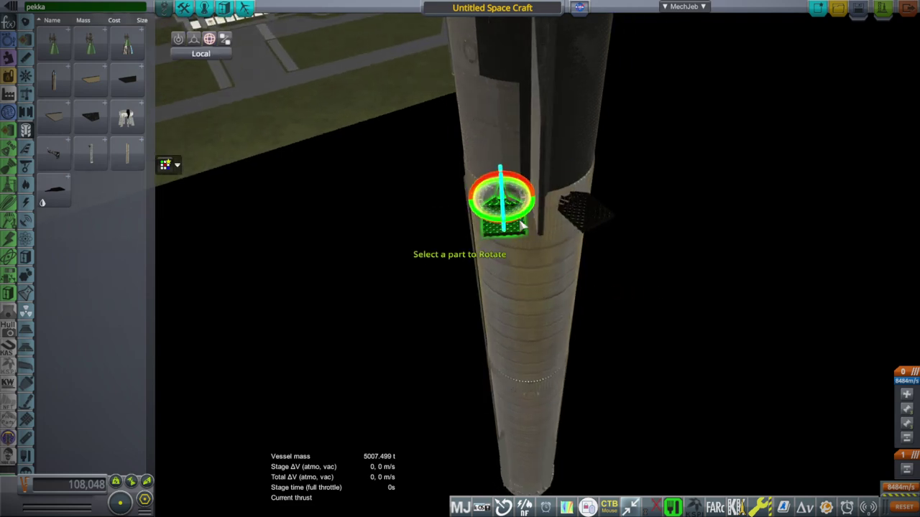
left_click_drag(546, 244, 782, 298)
left_click_drag(561, 318, 726, 309)
left_click(491, 228)
left_click(487, 218)
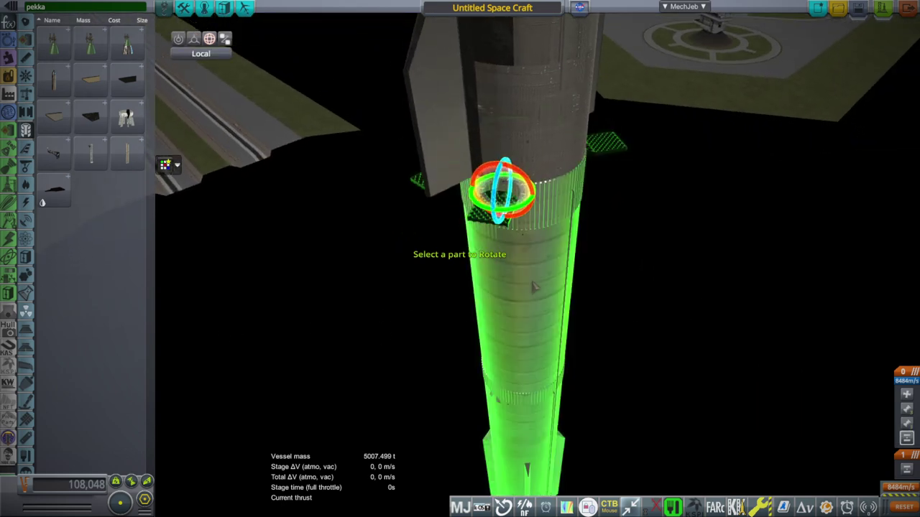
left_click_drag(591, 292, 449, 244)
left_click(497, 232)
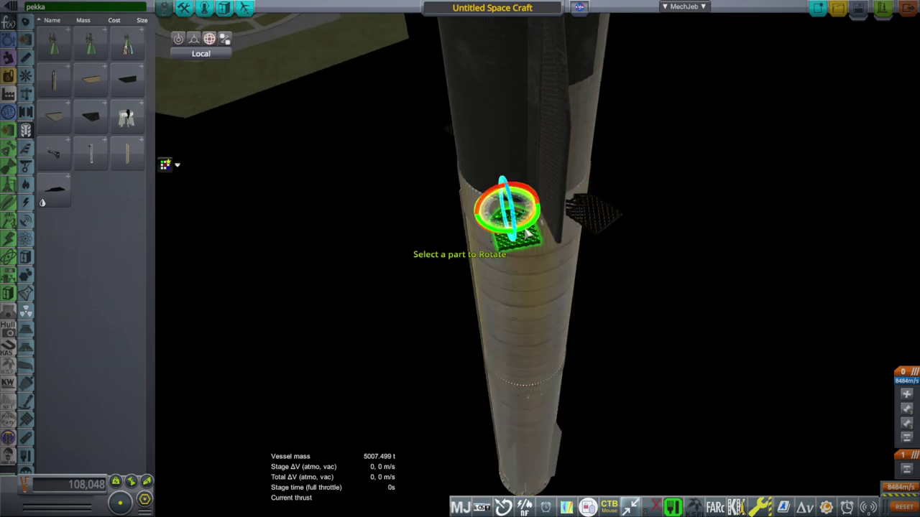
left_click_drag(728, 310, 600, 316)
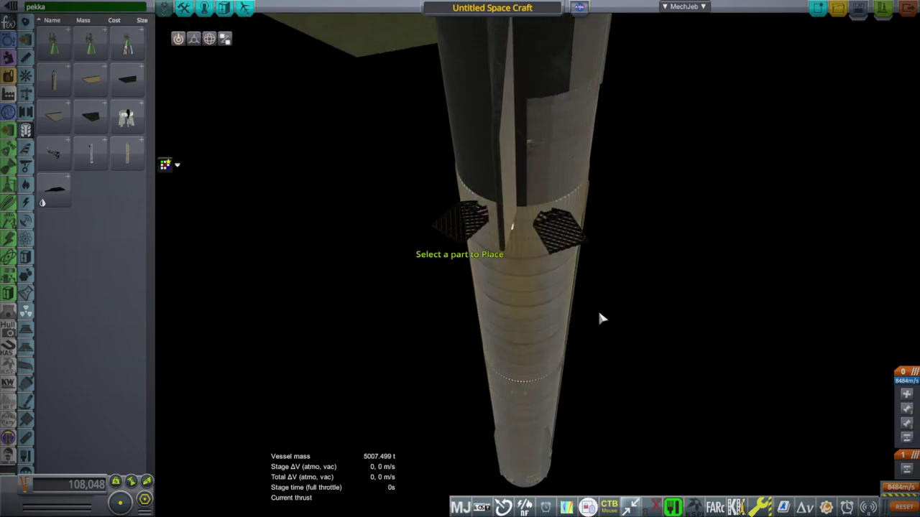
Raise the whole vessel in the editor to make room beneath the booster's engine section
scroll(597, 315, "down", 10)
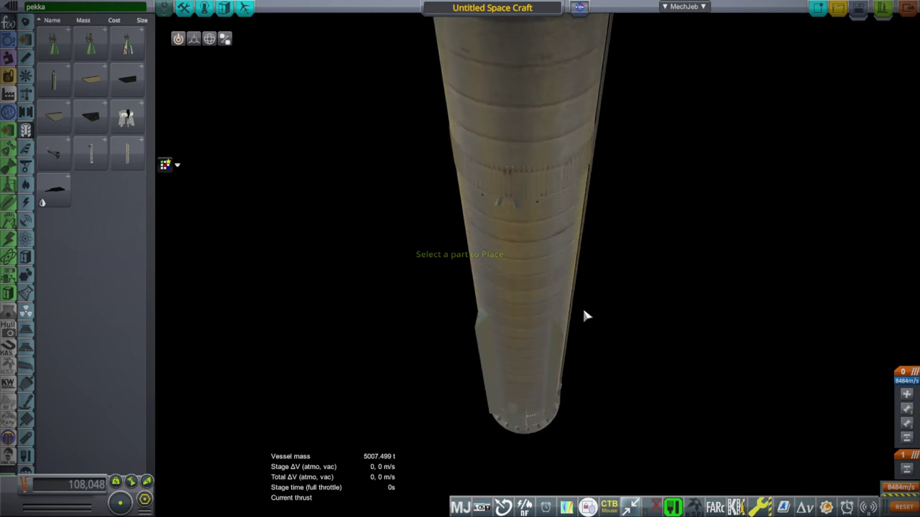
left_click_drag(694, 362, 624, 335)
scroll(626, 289, "down", 3)
left_click(564, 322)
left_click(570, 147)
scroll(558, 390, "up", 3)
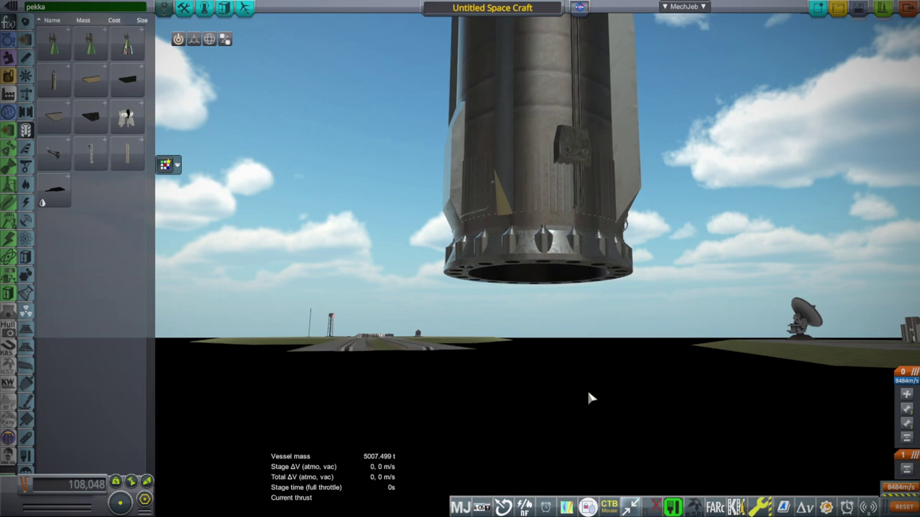
Attach ten Raptor engines with tenfold symmetry to alternate sockets of the booster's outer engine ring
left_click_drag(674, 318, 698, 285)
left_click_drag(504, 251, 613, 193)
left_click_drag(665, 310, 728, 287)
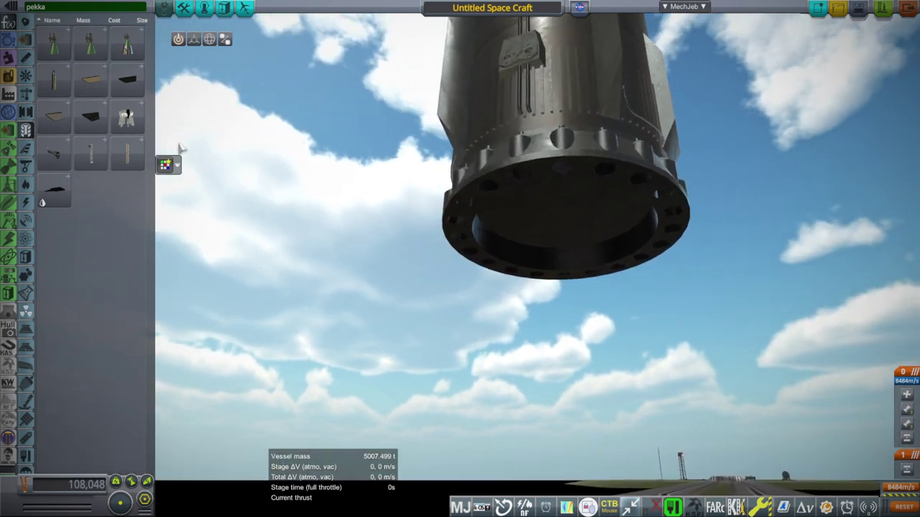
mouse_move(89, 49)
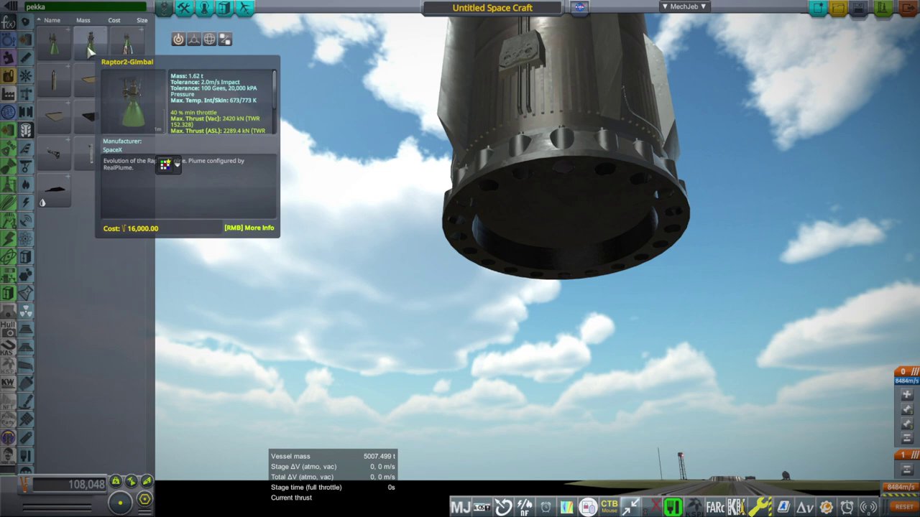
left_click(89, 49)
key("Delete")
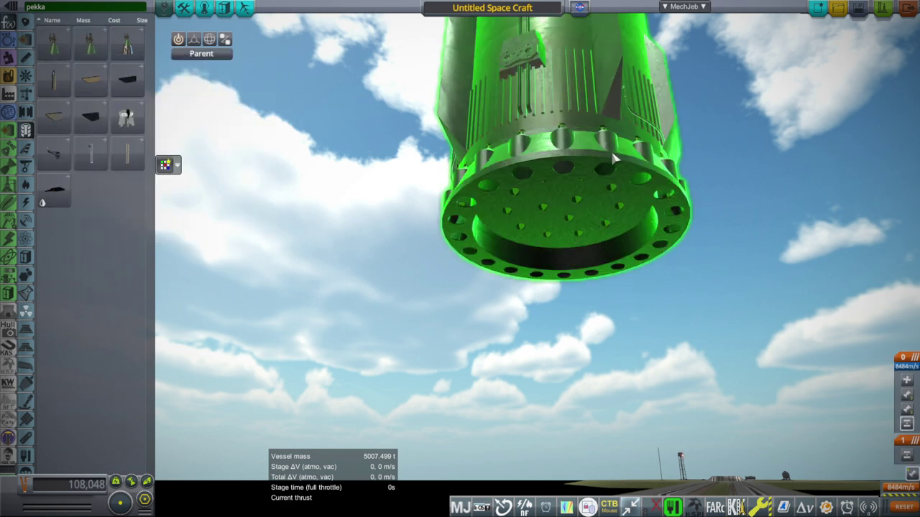
left_click(640, 189)
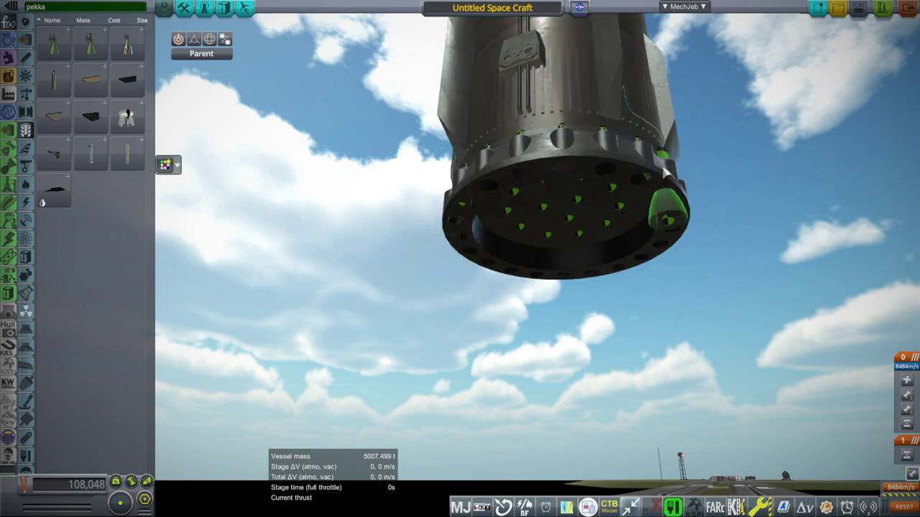
key("Delete")
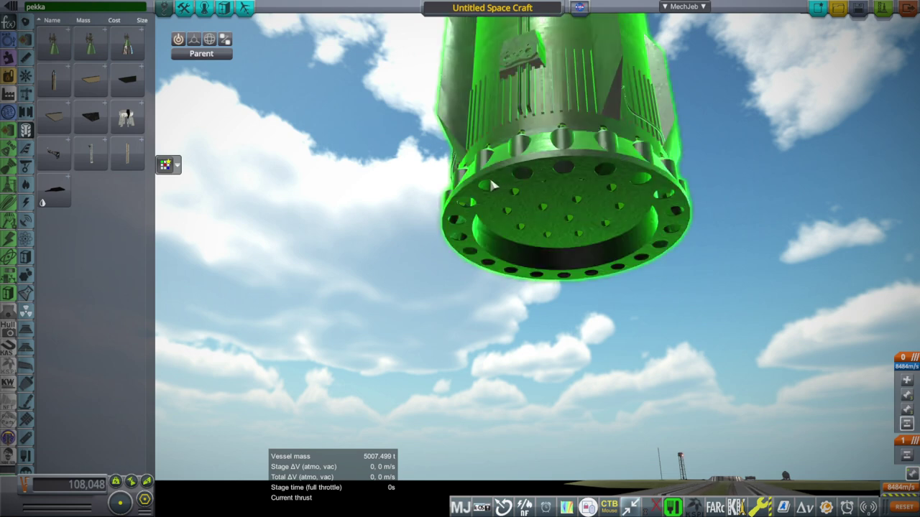
left_click(486, 189)
key("Delete")
left_click(614, 190)
key("Delete")
left_click(669, 208)
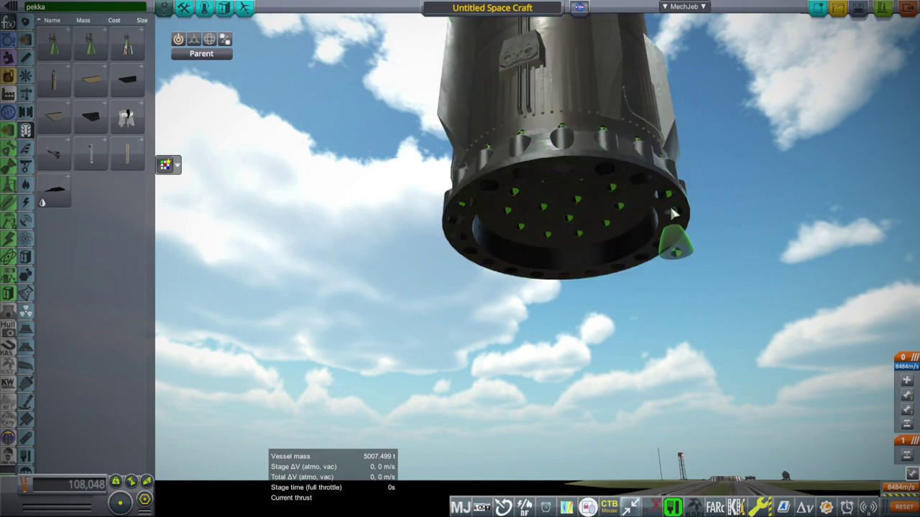
left_click(674, 214)
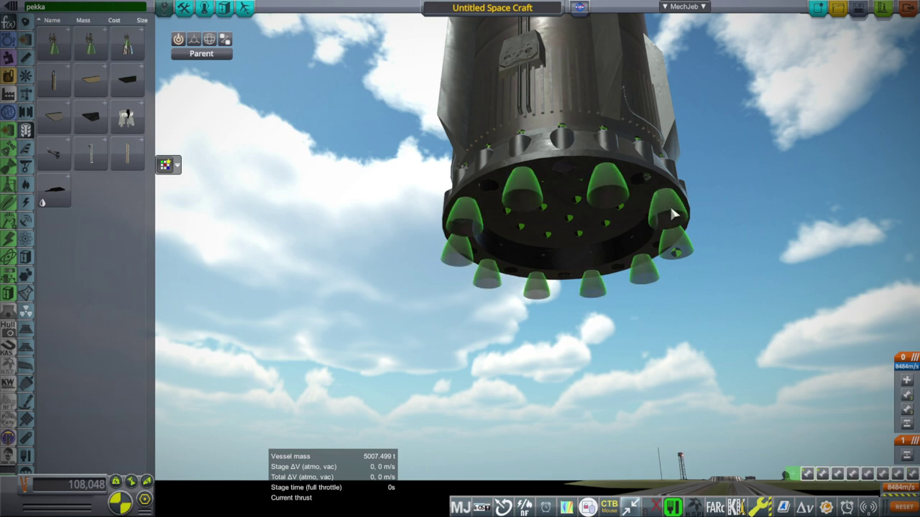
left_click(672, 210)
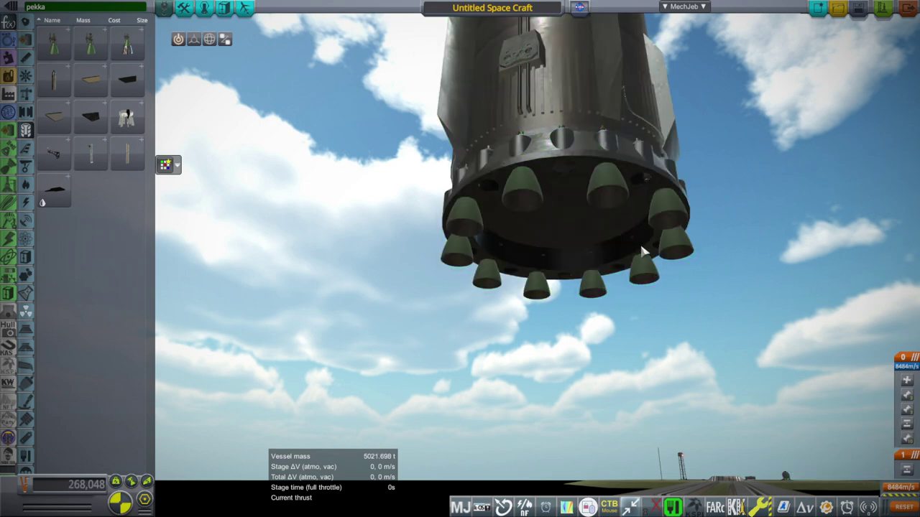
Rotate the ten outer-ring Raptor engines slightly about their vertical axes
scroll(822, 269, "up", 4)
left_click_drag(820, 268, 795, 335)
scroll(794, 335, "up", 3)
left_click_drag(677, 382, 688, 335)
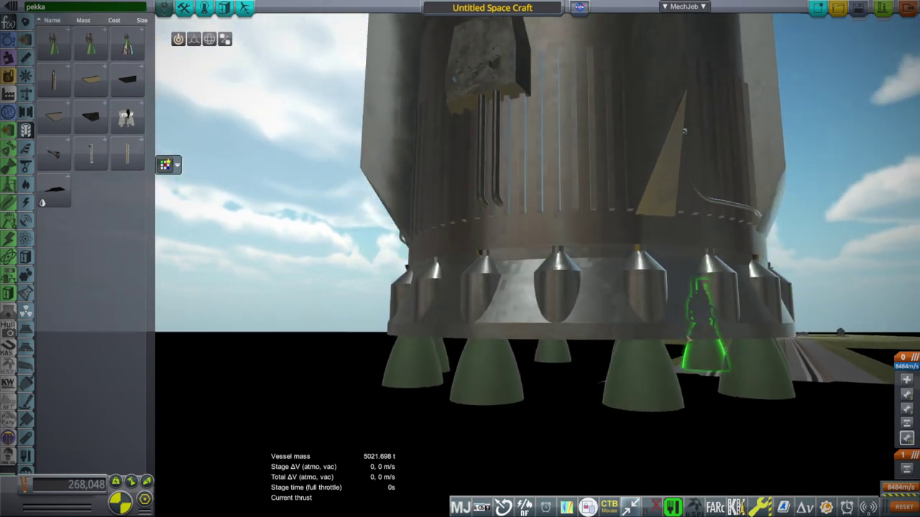
key("3")
left_click(644, 353)
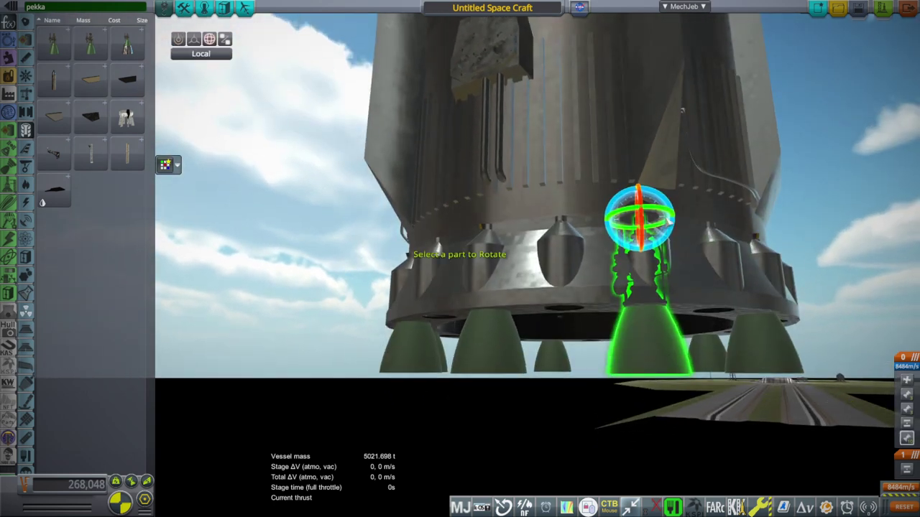
left_click_drag(657, 211, 664, 213)
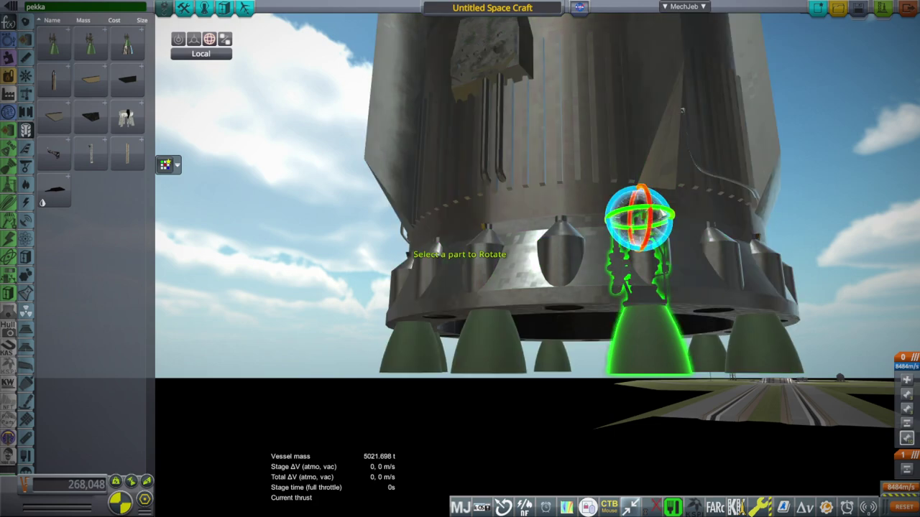
Duplicate the set of ten Raptor engines into the remaining empty sockets of the booster's outer ring
key("1")
left_click_drag(760, 329, 679, 321)
left_click(674, 320)
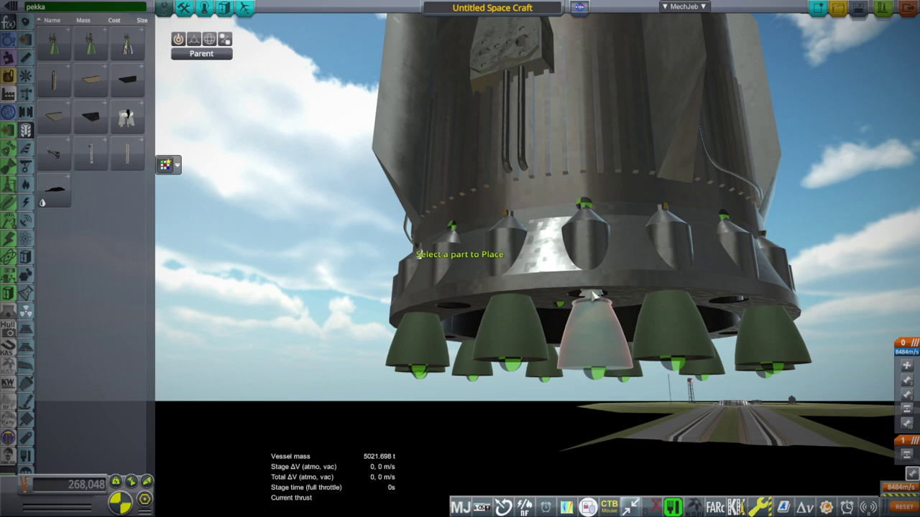
left_click(591, 294)
Rotate the second set of ten outer-ring Raptor engines about a quarter turn around their vertical axes
left_click_drag(596, 318, 605, 367)
key("3")
left_click(600, 357)
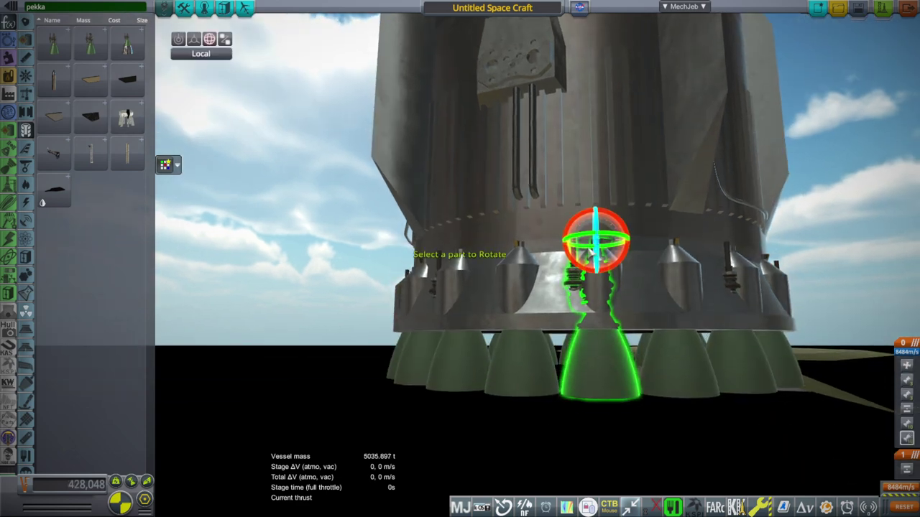
left_click(656, 224)
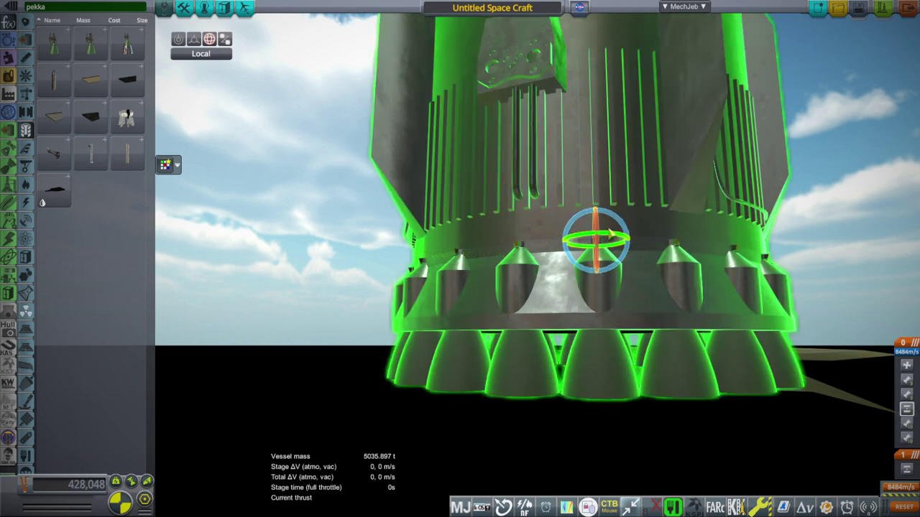
Attach ten Raptor2-Gimbal engines with tenfold symmetry to the sockets of the booster's middle engine ring
key("1")
scroll(791, 351, "down", 1)
scroll(789, 352, "down", 2)
left_click_drag(702, 358, 653, 216)
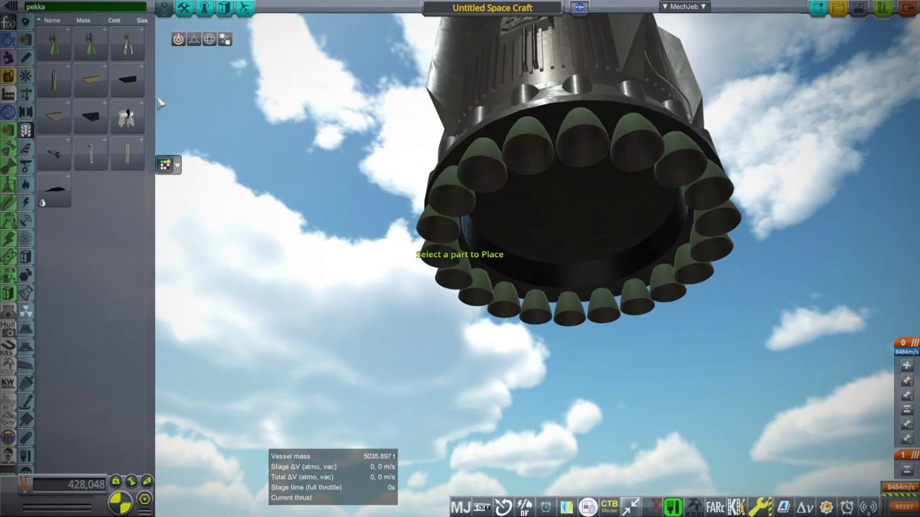
left_click(97, 44)
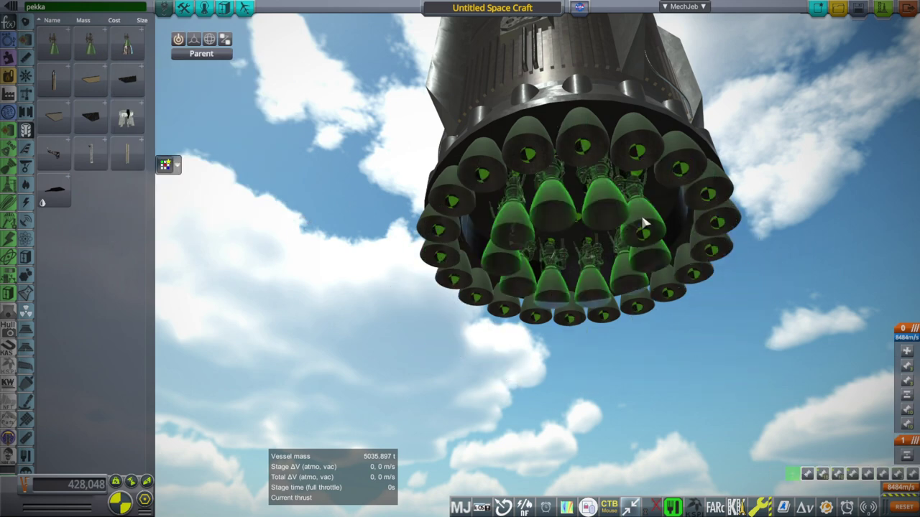
left_click(642, 230)
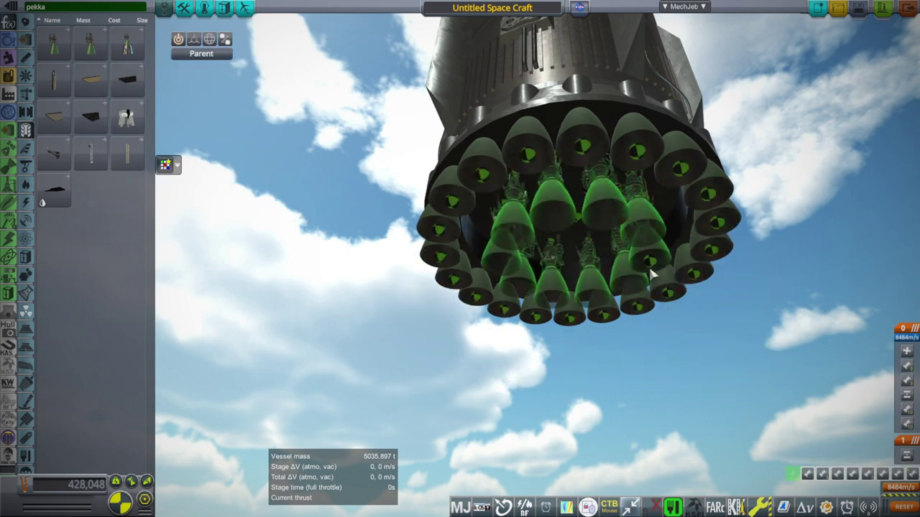
left_click(651, 275)
scroll(662, 277, "up", 5)
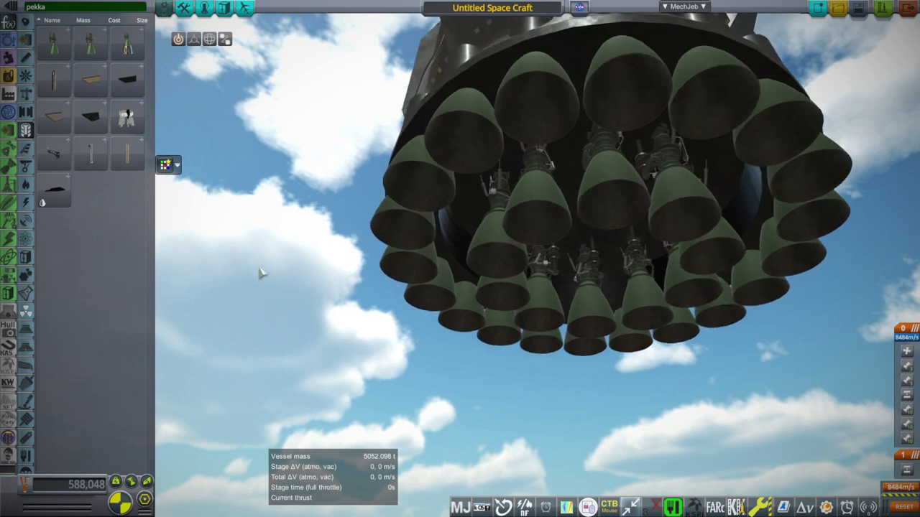
Attach a single Raptor2-Gimbal engine without symmetry to one of the three centre sockets of the booster
left_click_drag(261, 273, 247, 79)
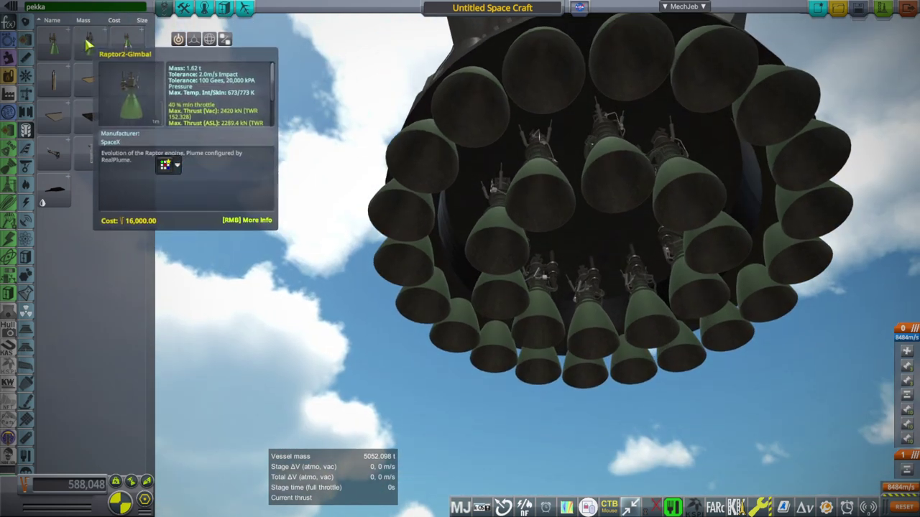
left_click(88, 42)
left_click(599, 258)
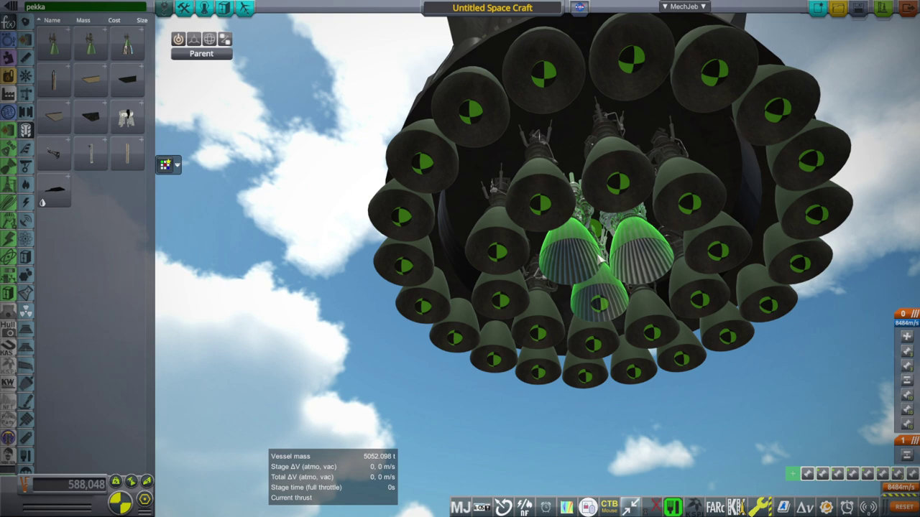
left_click(599, 259)
key("Delete")
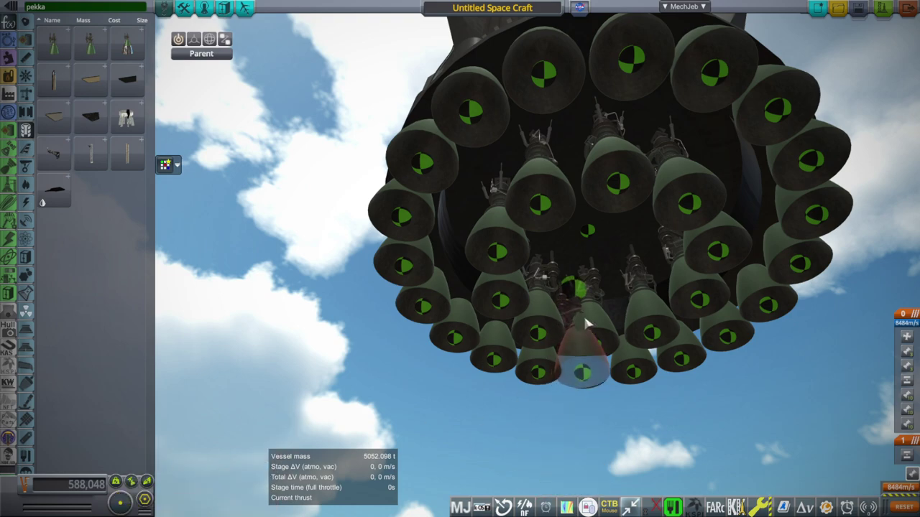
left_click(600, 251)
Duplicate the centre Raptor2-Gimbal engine into the two remaining centre sockets of the booster
left_click_drag(678, 381, 579, 226)
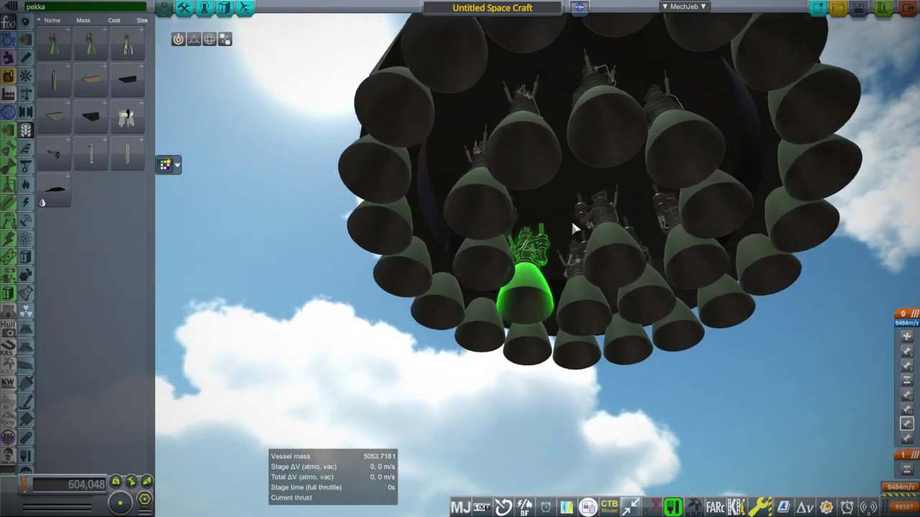
left_click(608, 241, "alt")
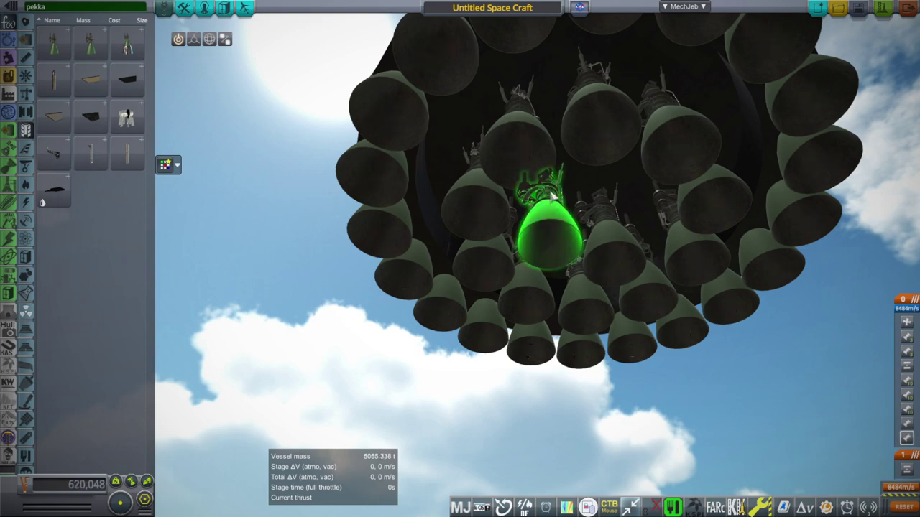
left_click(554, 191)
left_click_drag(616, 199, 429, 248)
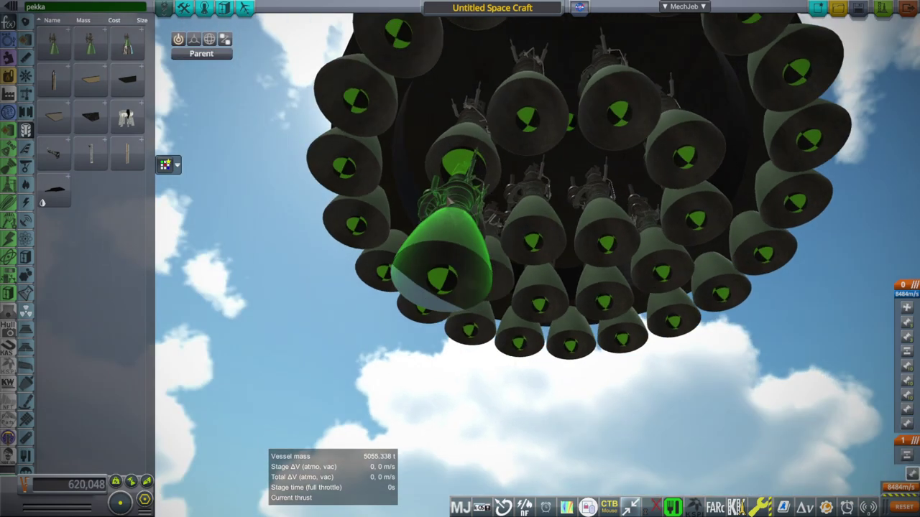
left_click(558, 143)
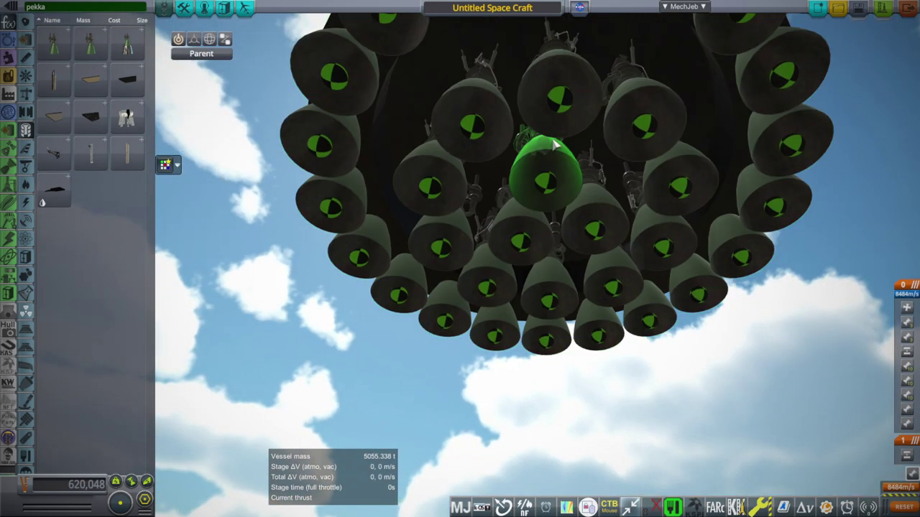
scroll(721, 208, "down", 3)
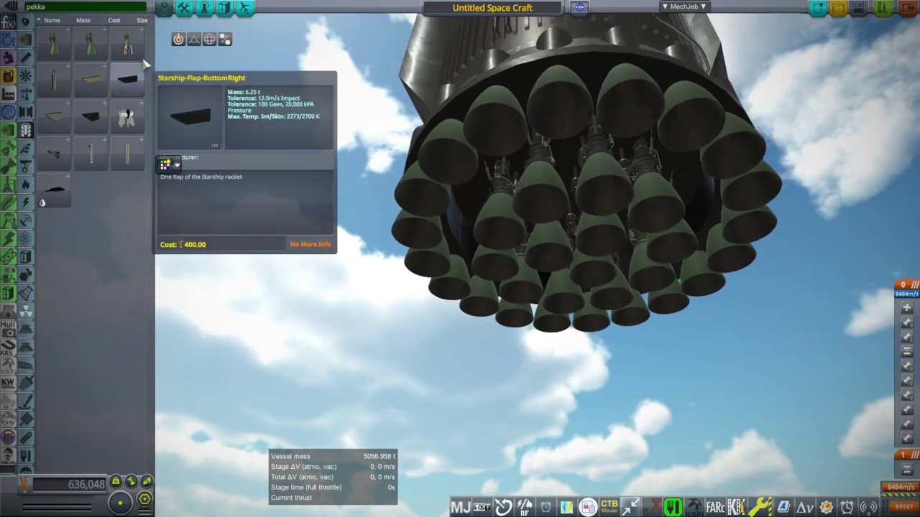
Assign Toggle Engine for both sets of outer-ring Raptor2-Boost engines to action group Custom10
left_click(185, 8)
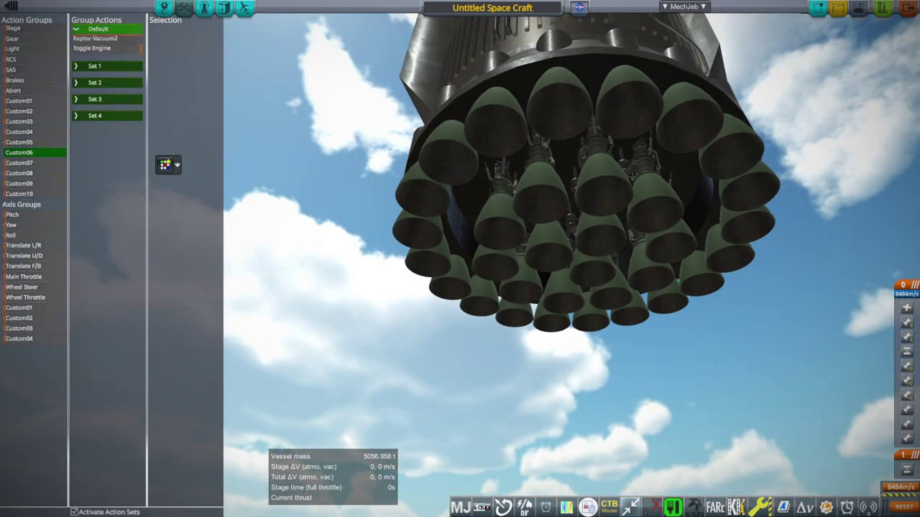
left_click(29, 194)
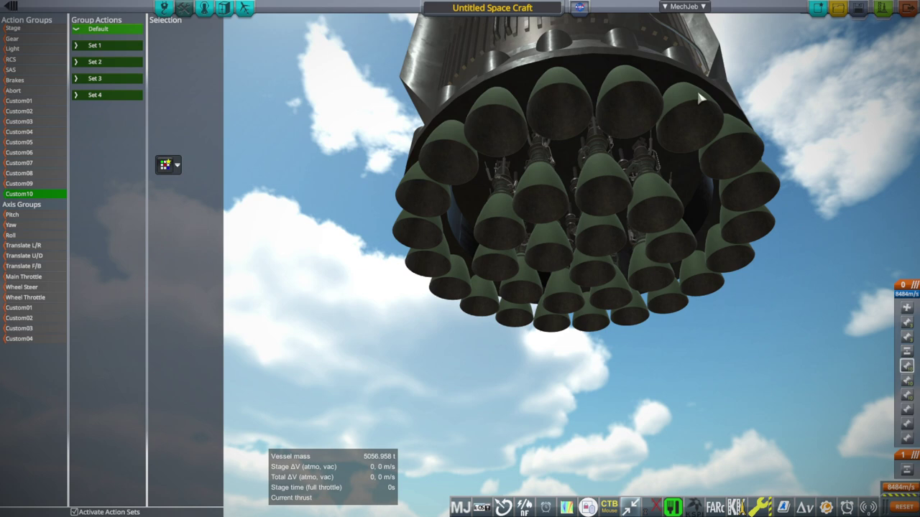
left_click(630, 89)
left_click(206, 62)
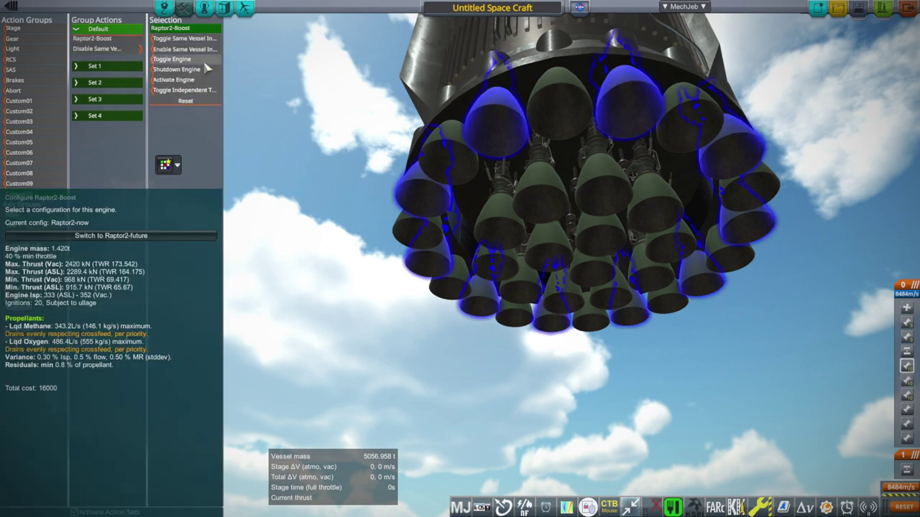
left_click(105, 49)
left_click(172, 69)
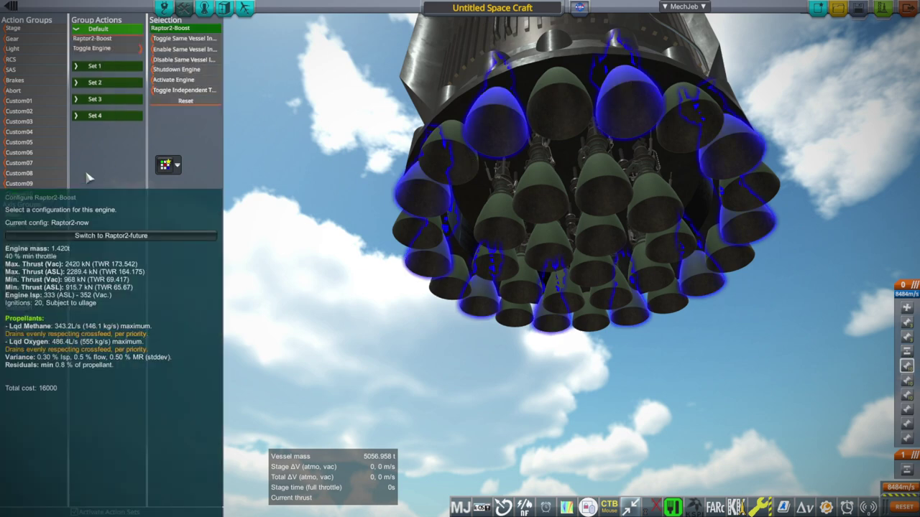
left_click(543, 118)
left_click(174, 69)
Assign Toggle Engine of the middle-ring Raptors to Custom09, and Toggle Engine plus Toggle Gimbal of the three centre Raptors to Custom08
left_click(40, 184)
left_click(585, 189)
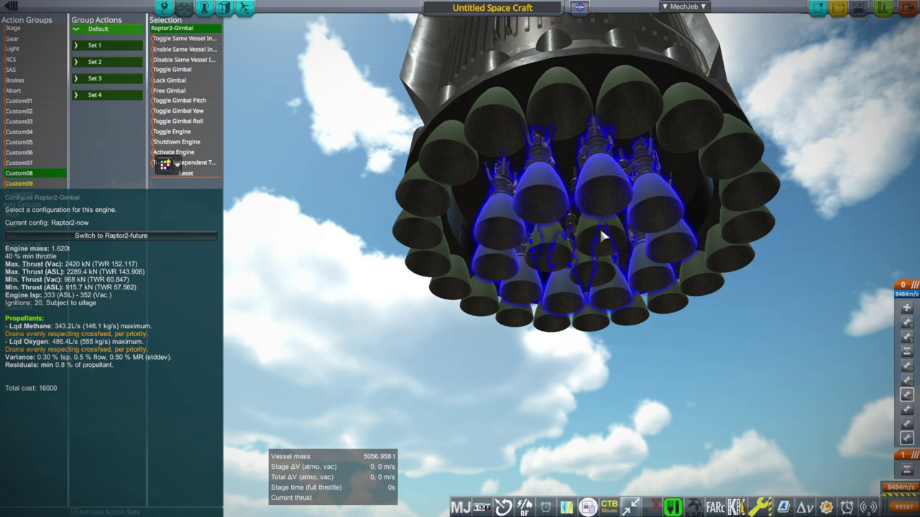
left_click(173, 133)
left_click(174, 71)
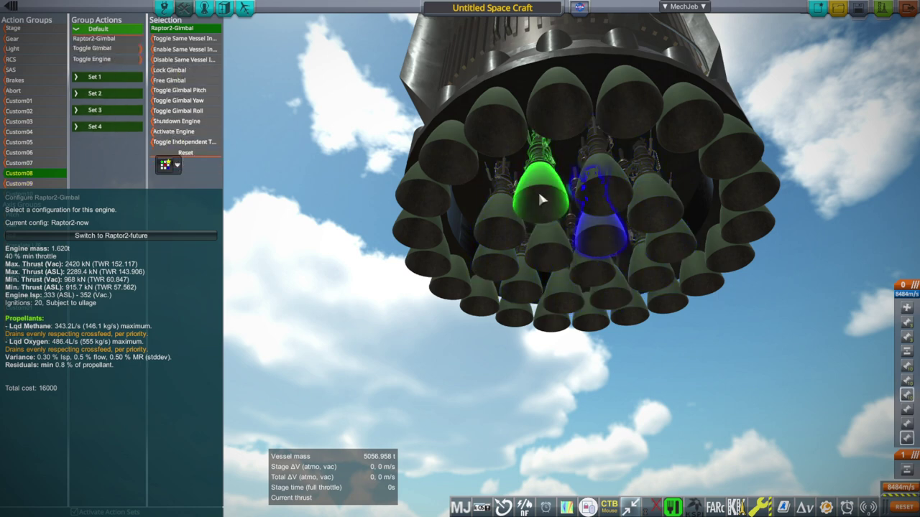
left_click(566, 245)
left_click(180, 129)
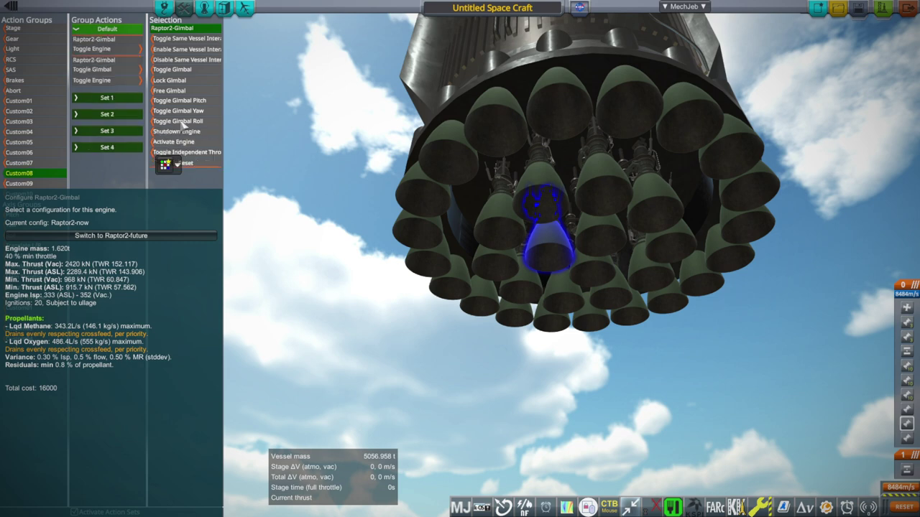
left_click(181, 71)
scroll(354, 90, "down", 3)
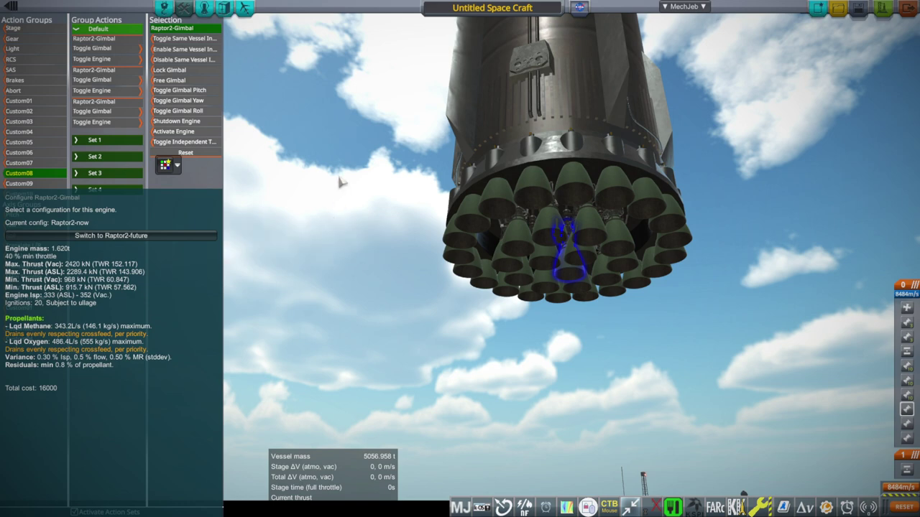
mouse_move(342, 183)
left_mouse_down()
mouse_move(349, 172)
mouse_move(351, 188)
left_mouse_up()
left_click(164, 7)
Place the Starship-OLM launch mount as a loose part beneath the booster's engines
left_click_drag(794, 162, 670, 213)
scroll(671, 209, "down", 3)
scroll(670, 207, "up", 3)
scroll(673, 212, "up", 4)
scroll(672, 212, "down", 5)
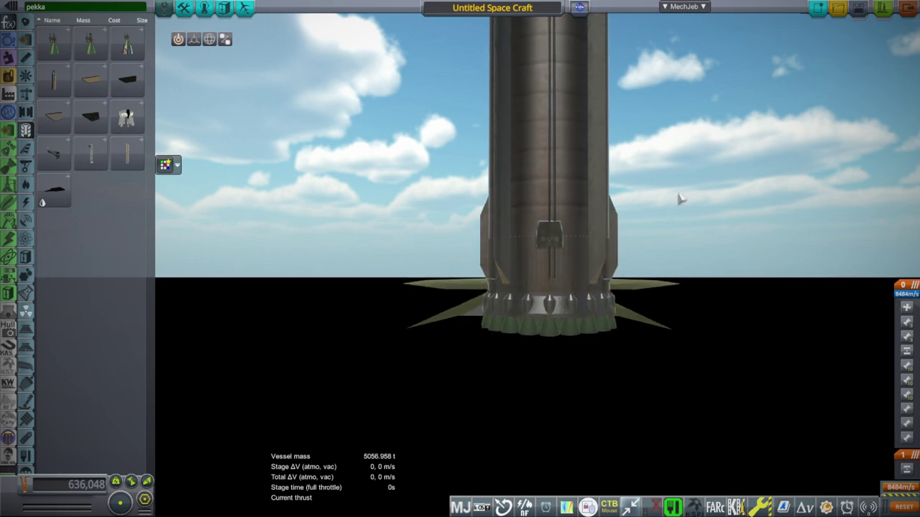
scroll(682, 209, "down", 3)
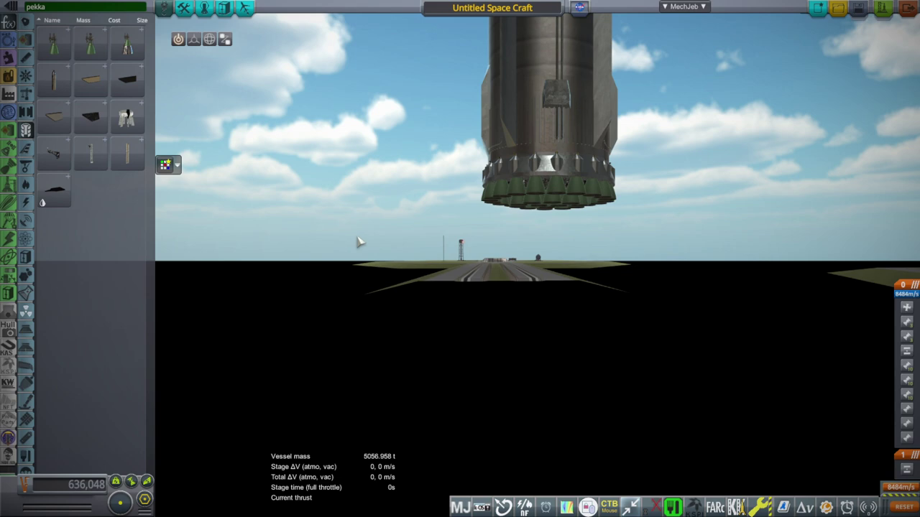
scroll(367, 255, "up", 1)
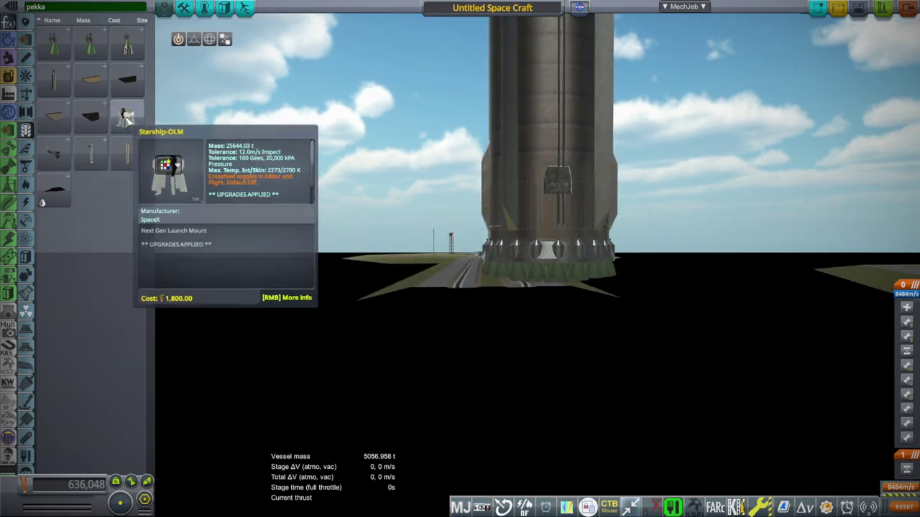
left_click(127, 120)
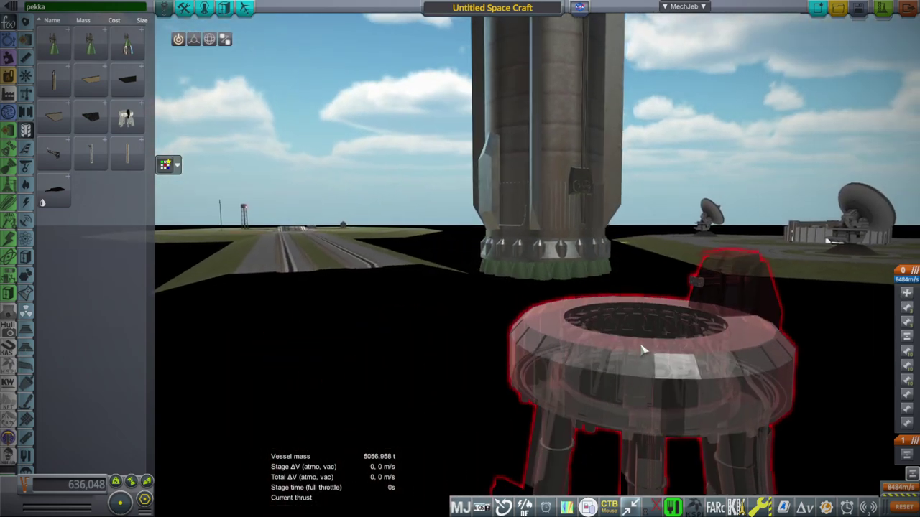
scroll(641, 349, "down", 5)
left_click_drag(632, 349, 665, 352)
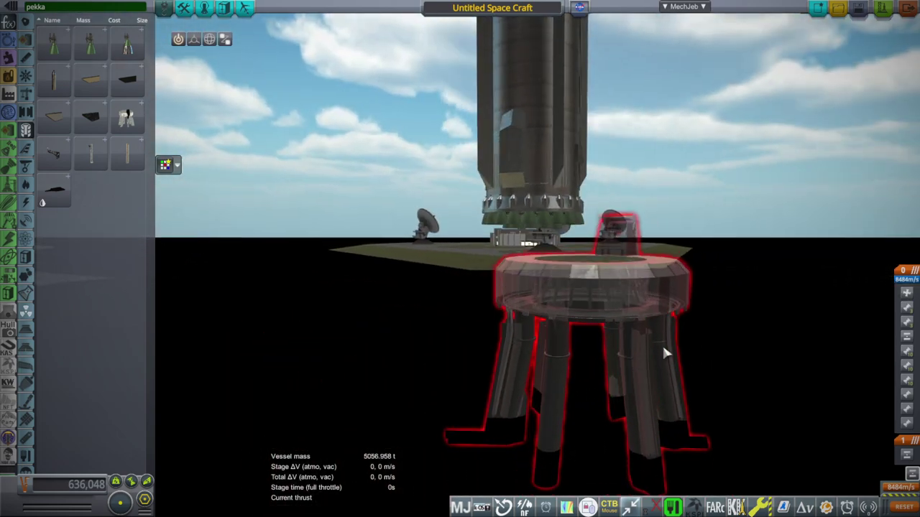
left_click(630, 275)
mouse_move(118, 122)
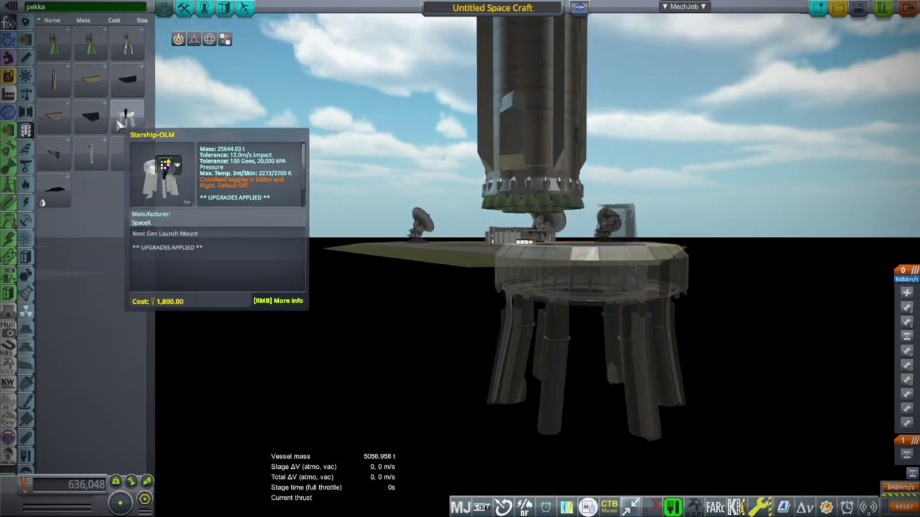
mouse_move(83, 156)
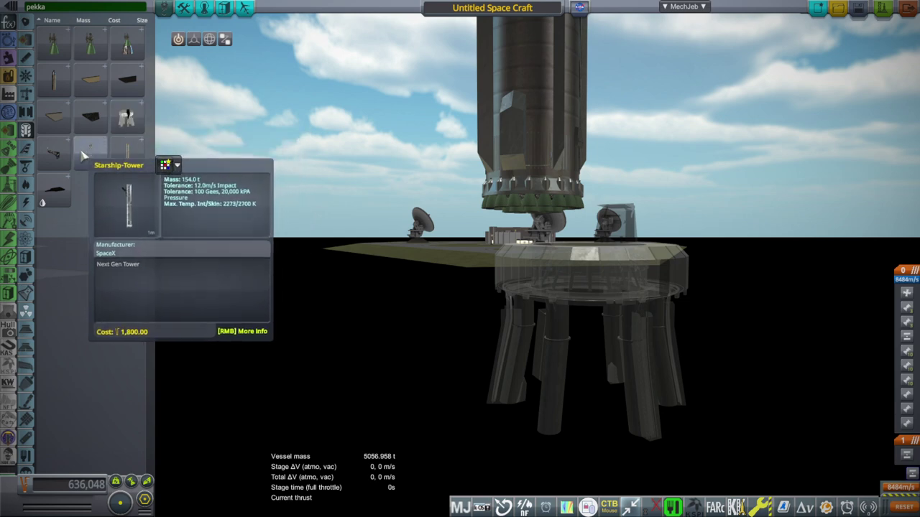
Rotate the loose launch mount about its vertical axis and attach it to the base of the booster
left_click_drag(653, 299, 768, 139)
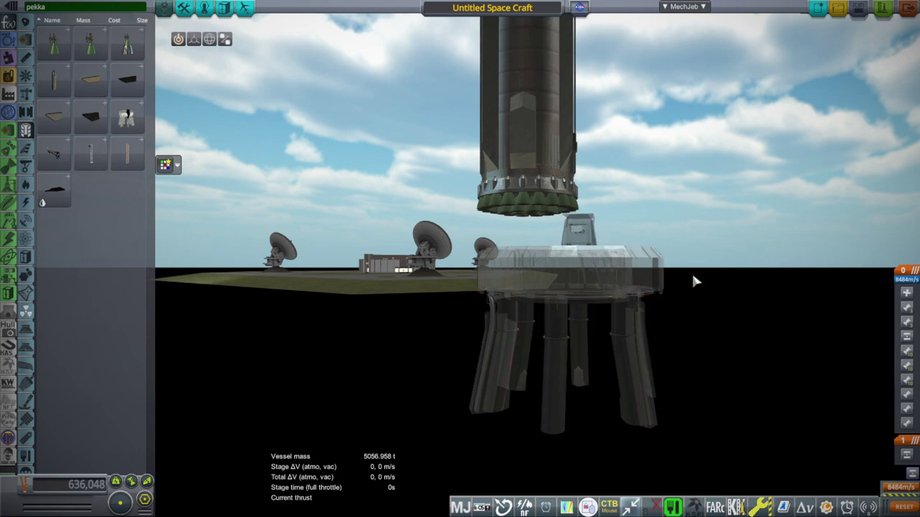
left_click_drag(693, 277, 578, 322)
left_click(625, 289)
left_click_drag(634, 287, 699, 281)
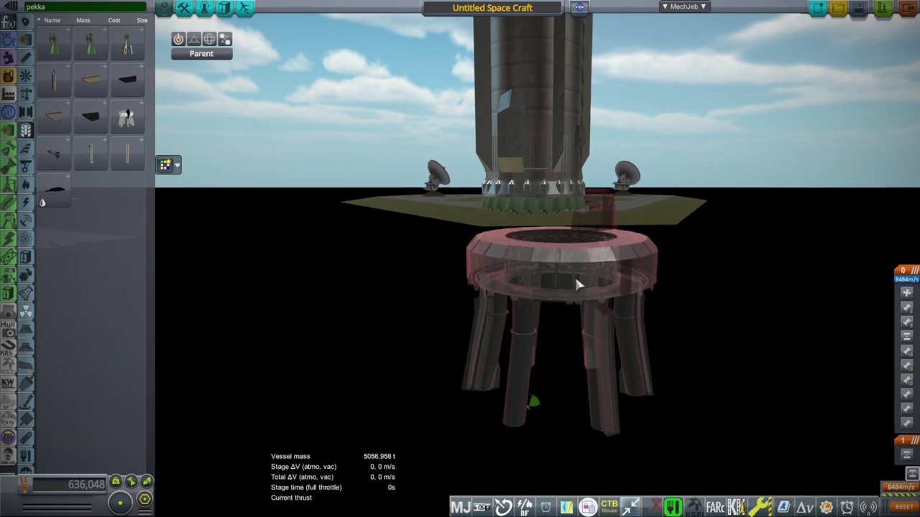
key("e")
key("e")
key("e")
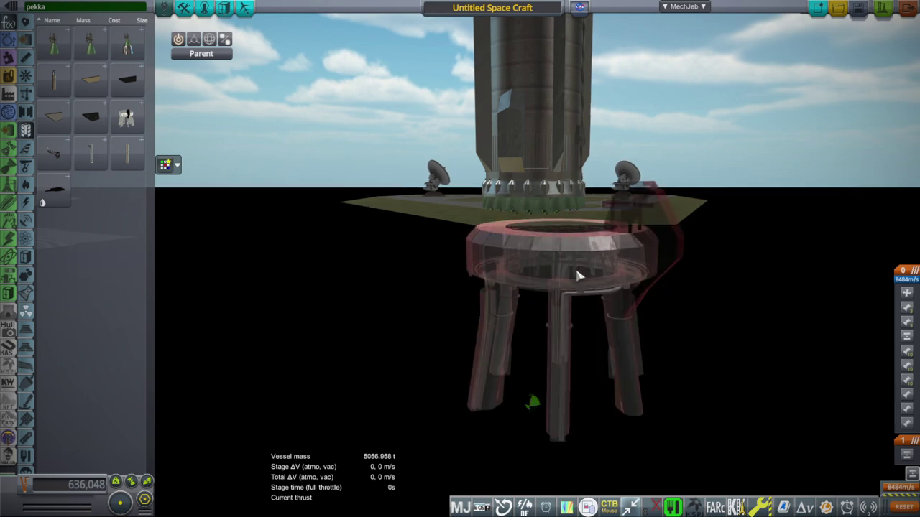
left_click(549, 243)
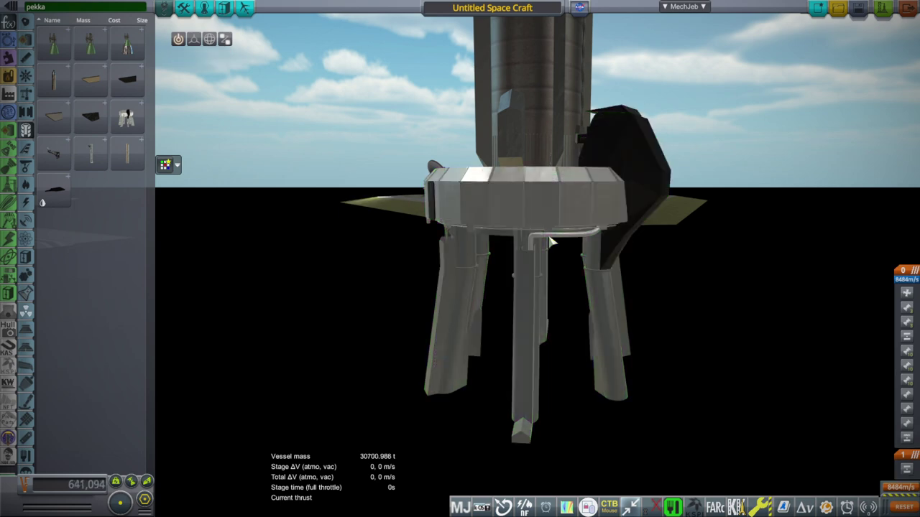
Detach the launch mount and reattach it around the booster's engine section
left_click_drag(612, 220, 699, 291)
left_click(544, 207)
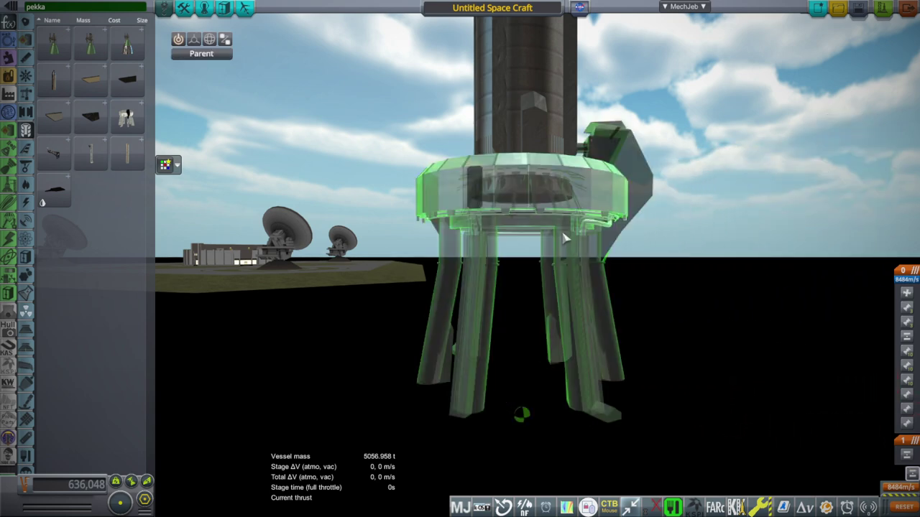
left_click(564, 238)
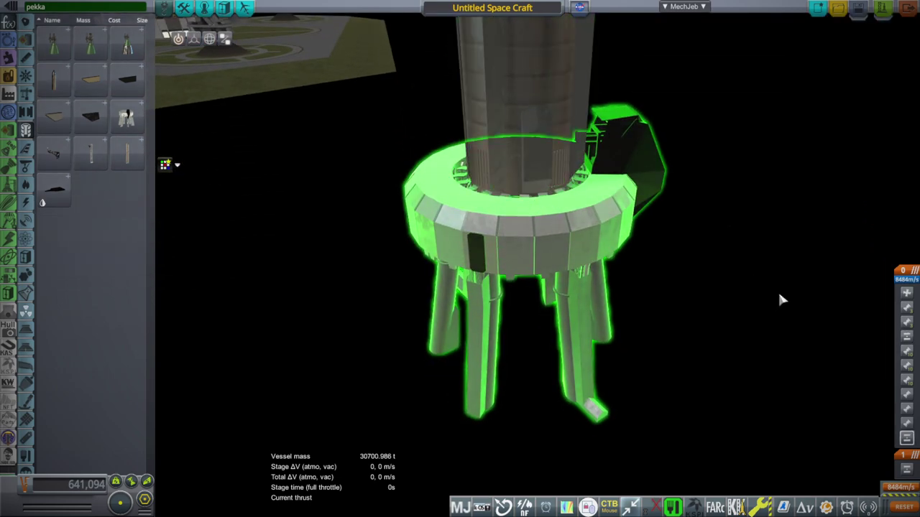
Examine the launch mount's part settings, including its decoupler options and its electric charge, oxygen and methane resources
left_click_drag(779, 296, 658, 277)
right_click(551, 230)
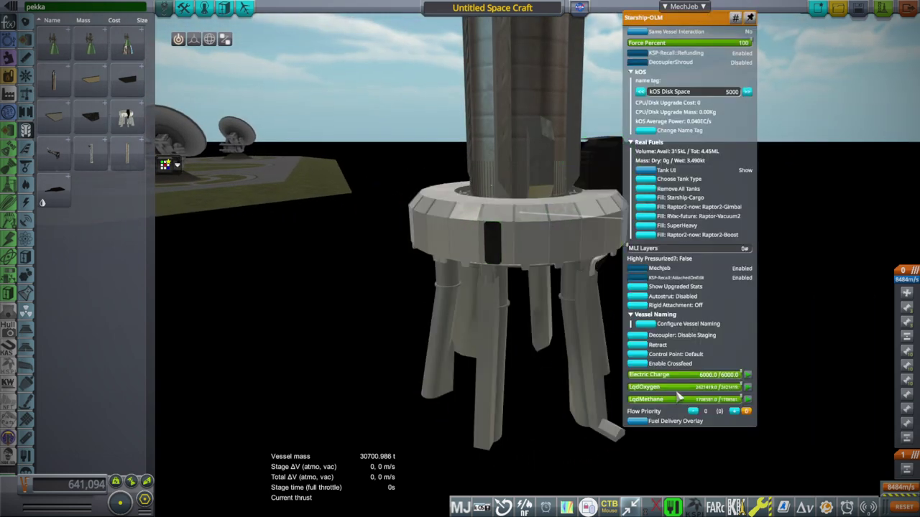
left_click_drag(796, 338, 817, 283)
left_click(783, 263)
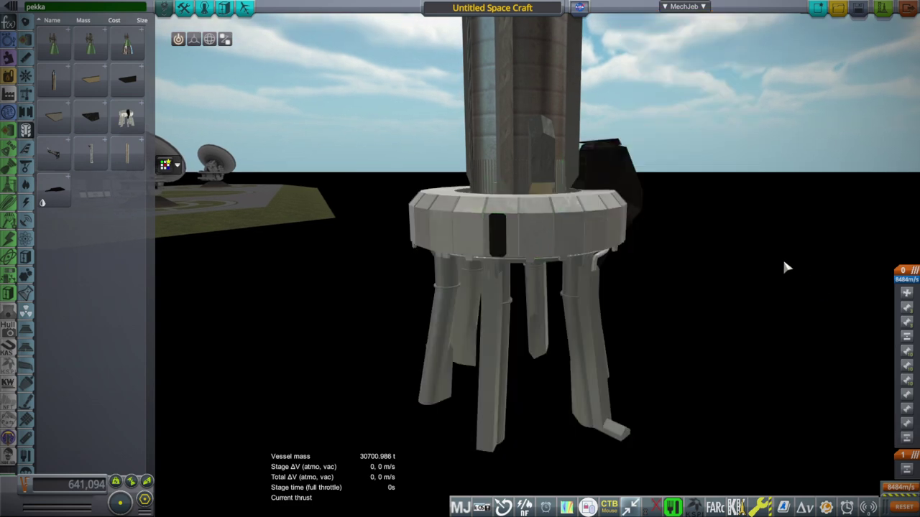
Add the Starship-Tower launch tower and try it as a loose part on either side of the booster
scroll(746, 262, "down", 3)
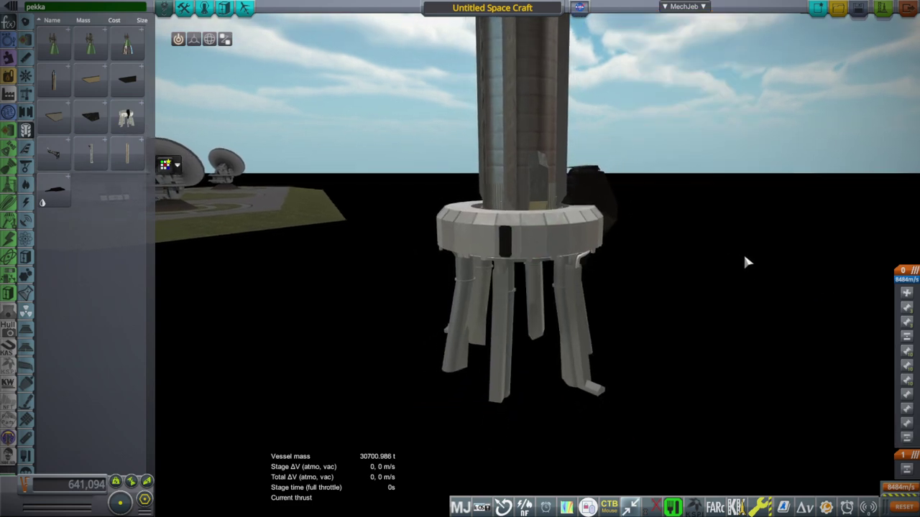
scroll(744, 259, "up", 5)
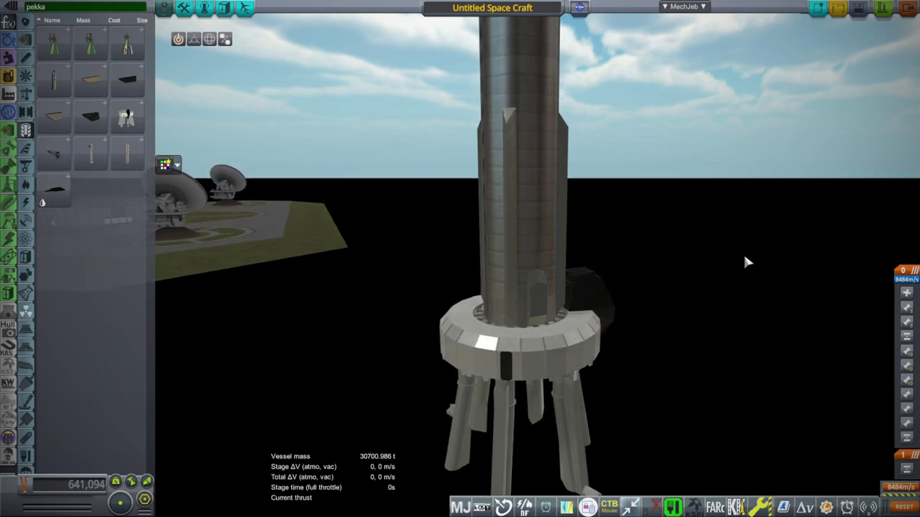
scroll(744, 259, "up", 3)
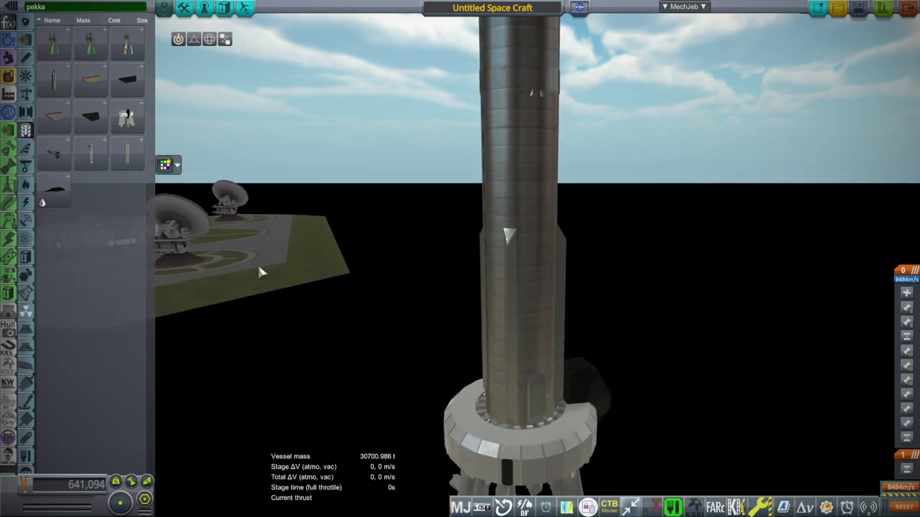
left_click(95, 157)
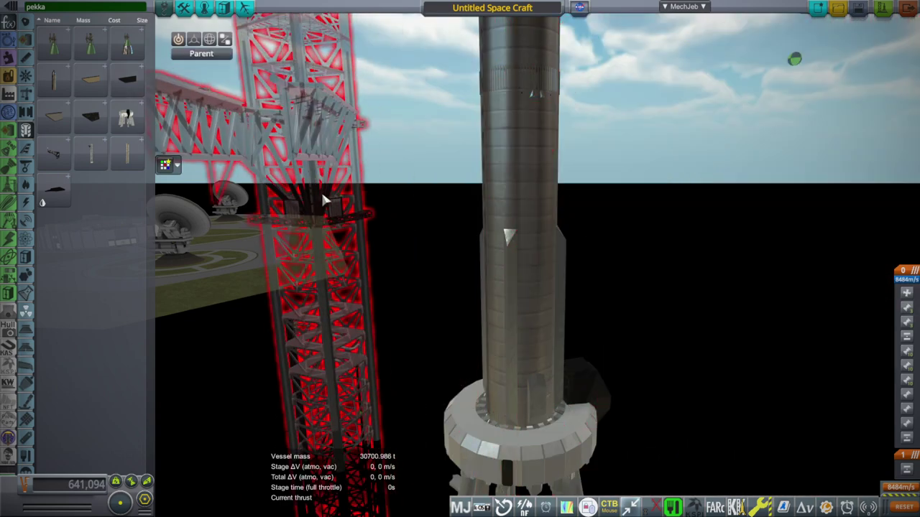
left_click(321, 191)
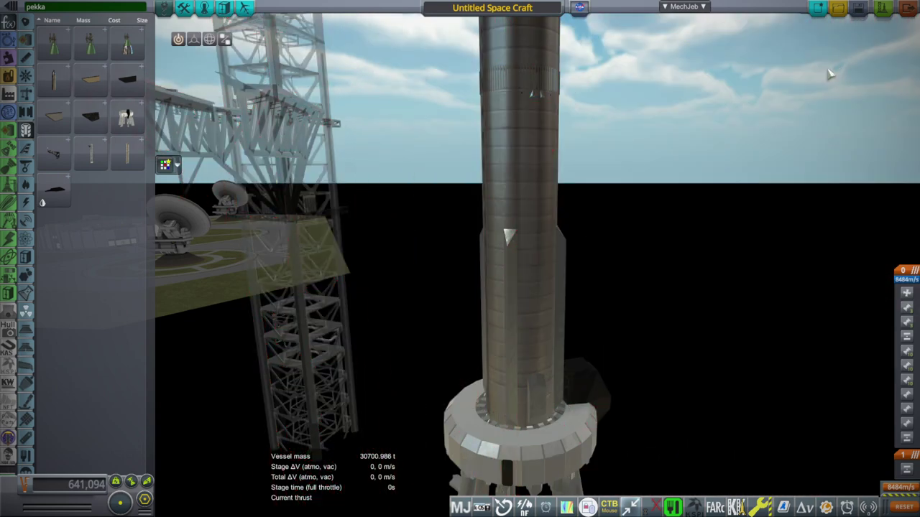
left_click(263, 242)
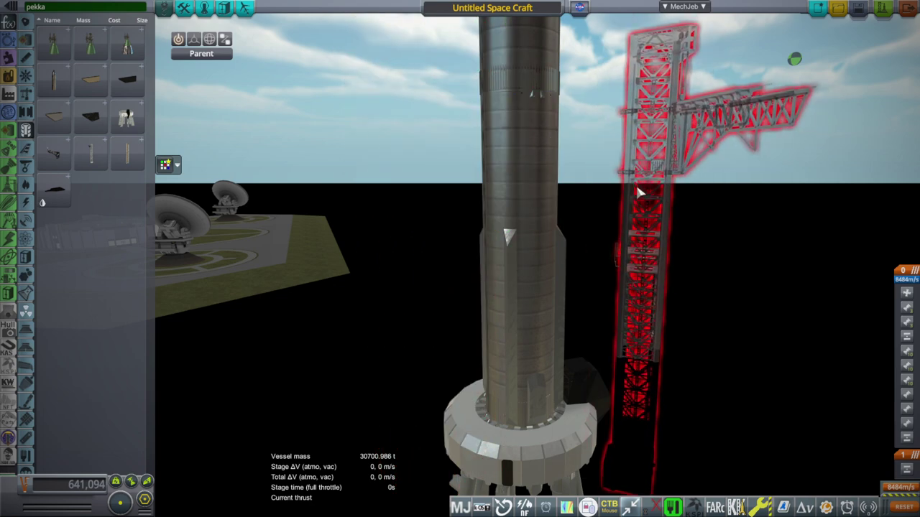
left_click(637, 193)
left_click(638, 193)
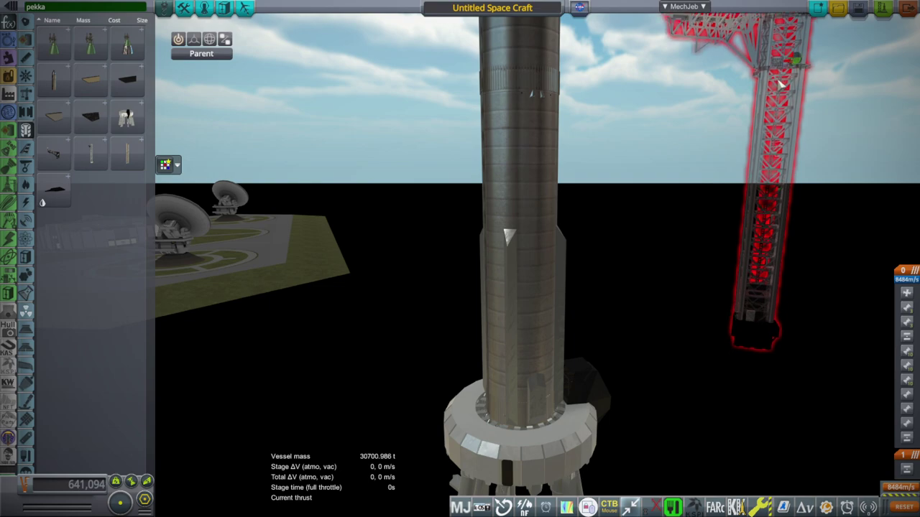
Attach the Starship-Tower to the launch mount so that it stands upright beside the booster
left_click_drag(780, 86, 806, 144)
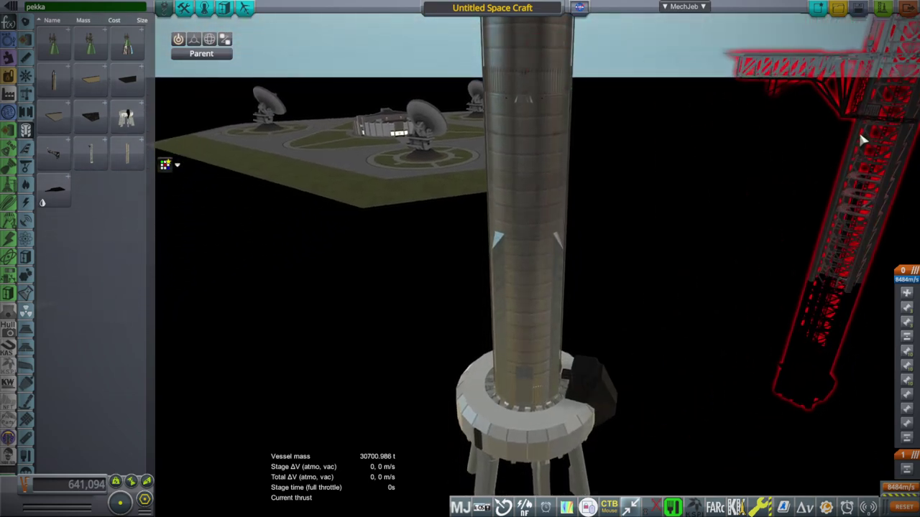
scroll(856, 125, "down", 4)
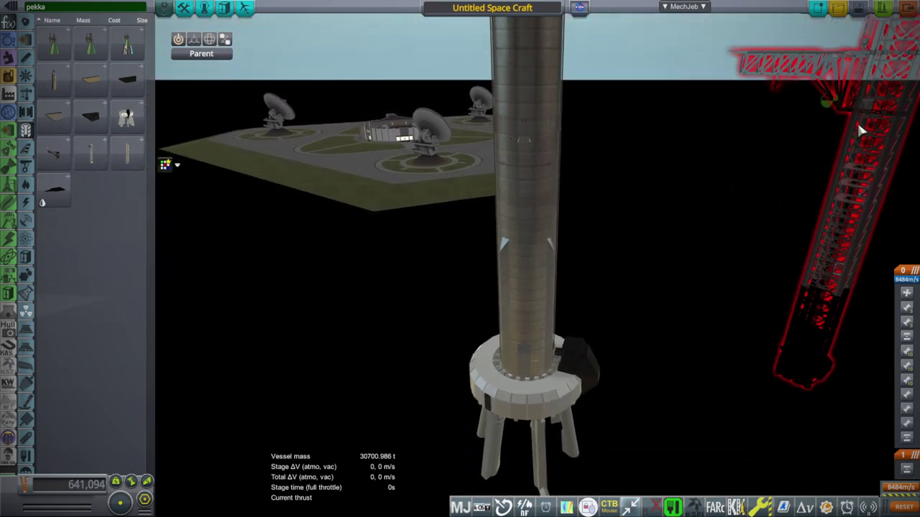
left_click_drag(865, 137, 756, 85)
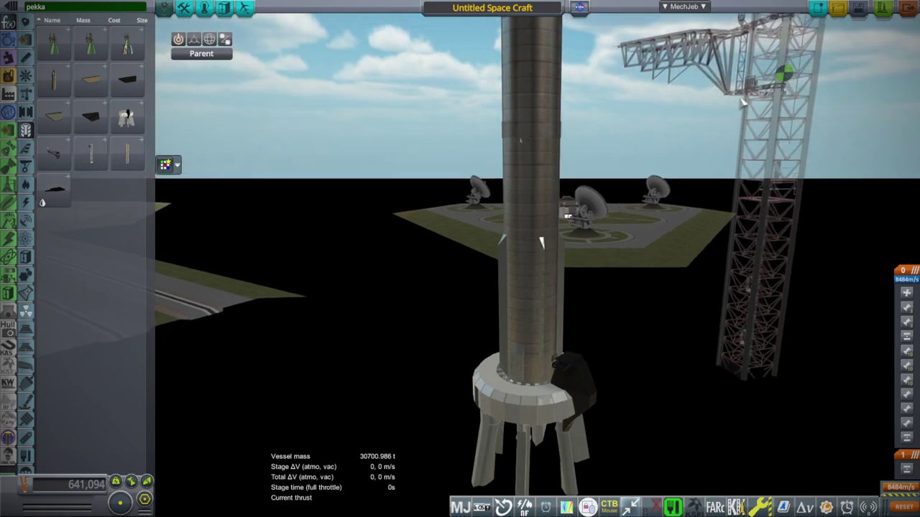
left_click(746, 85)
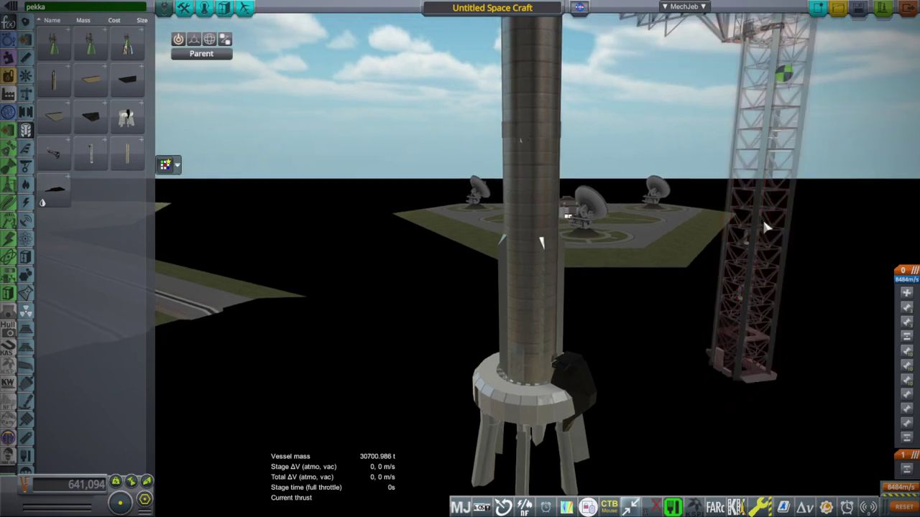
left_click(788, 106)
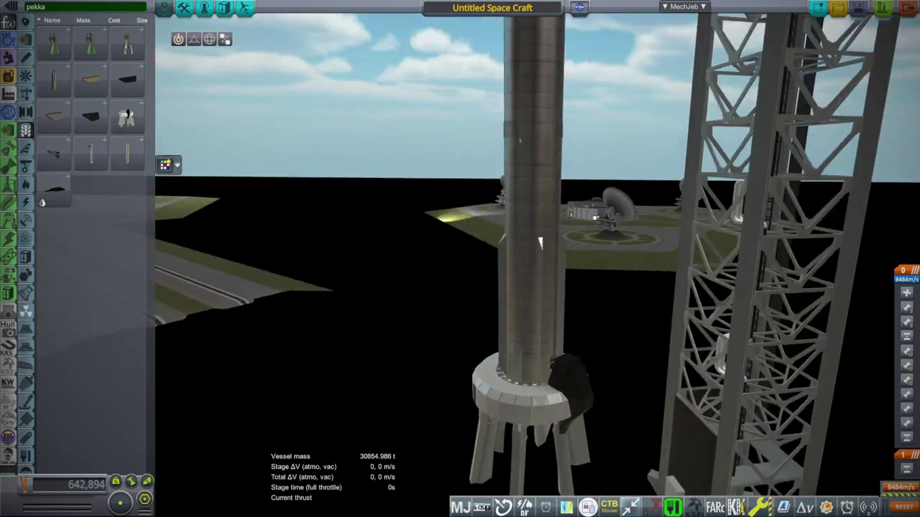
Examine from several angles how the launch tower and its chopsticks line up with the Starship and booster
left_click_drag(787, 106, 749, 199)
scroll(713, 185, "up", 5)
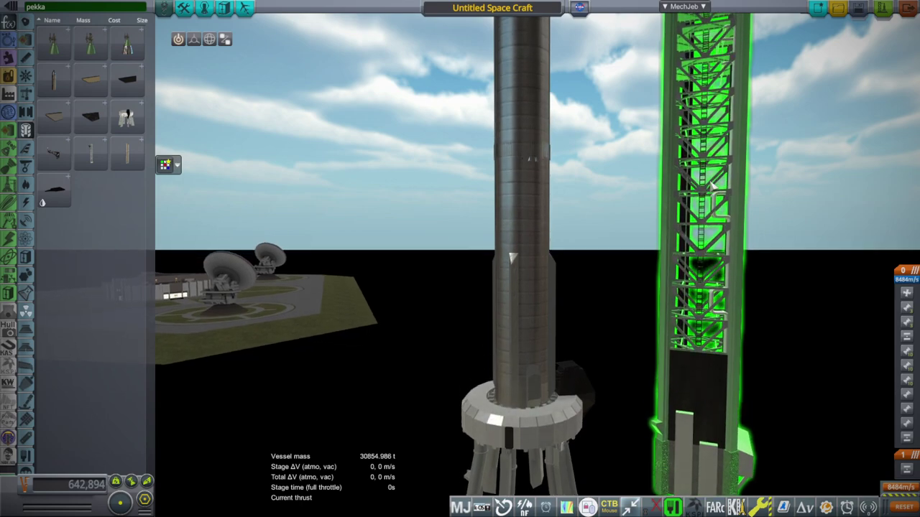
scroll(711, 182, "up", 5)
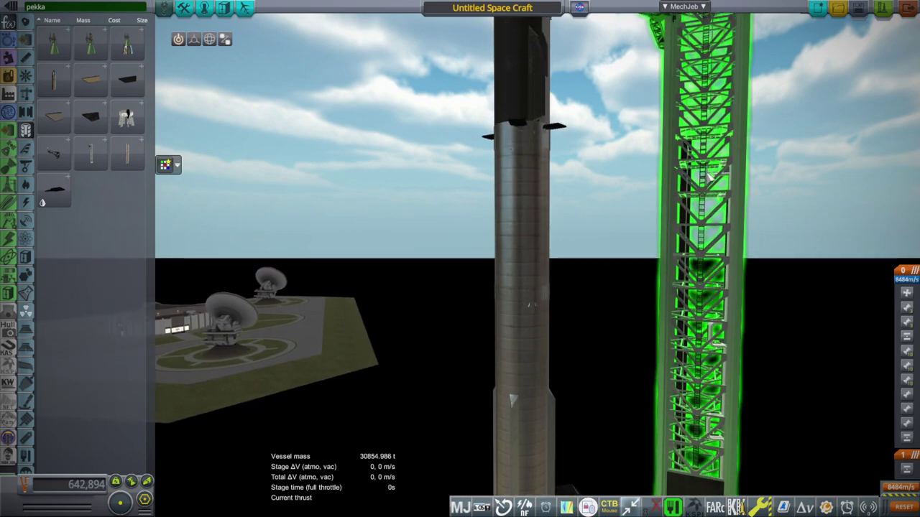
left_click_drag(708, 178, 187, 186)
left_click_drag(371, 214, 783, 210)
scroll(549, 286, "up", 3)
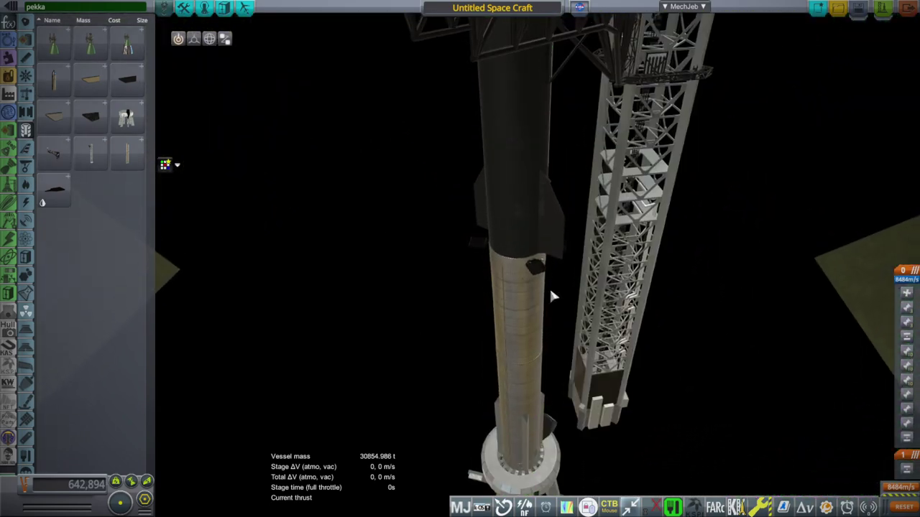
left_click_drag(657, 286, 790, 195)
left_click_drag(659, 137, 582, 251)
left_click_drag(725, 385, 113, 386)
left_click_drag(690, 345, 184, 103)
left_click_drag(289, 321, 681, 306)
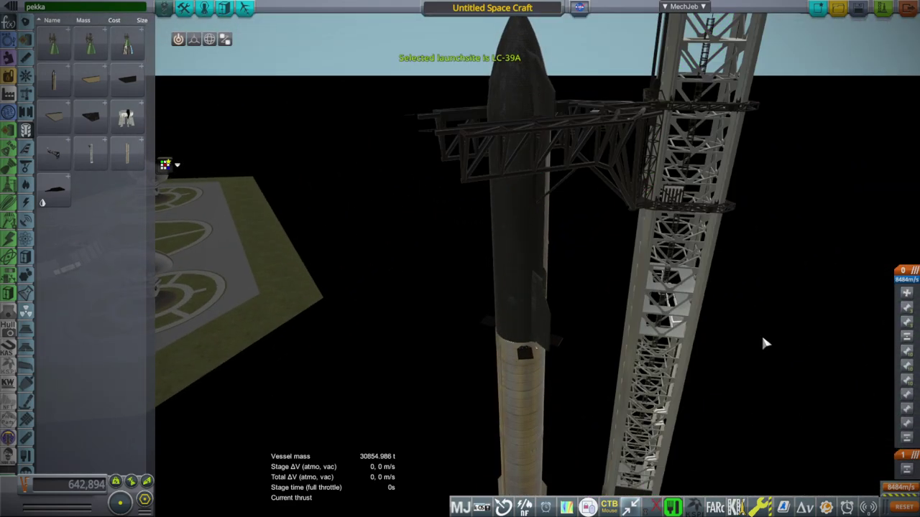
Extend the chopsticks through the Starship-Tower's part settings and check their new position around the ship
left_click_drag(769, 325, 820, 260)
right_click(665, 225)
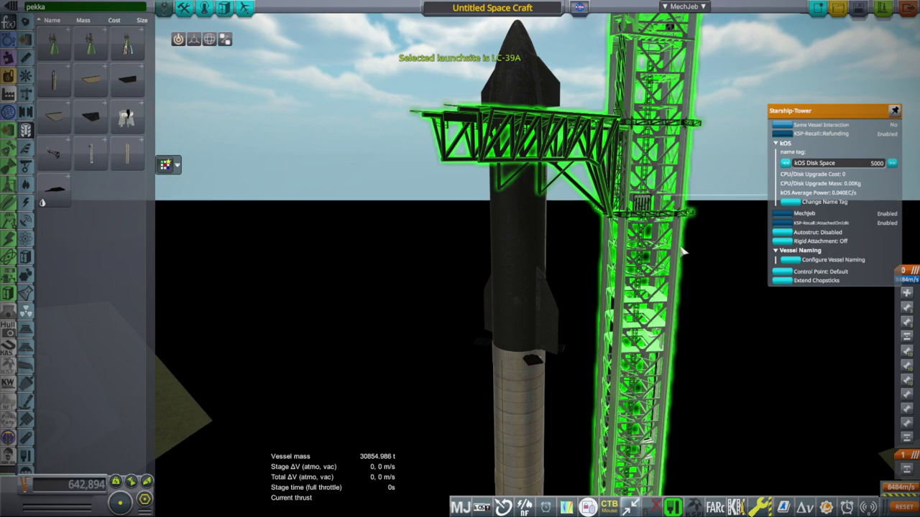
left_click(786, 283)
left_click_drag(739, 52, 682, 205)
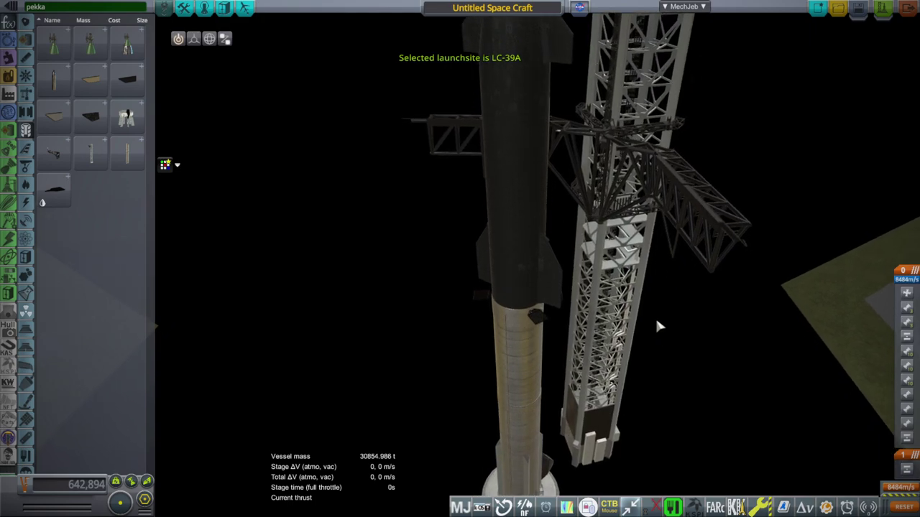
Attach the Starship-QD-Arm to the launch tower facing the Starship and toggle its retraction in the part settings
left_click(52, 167)
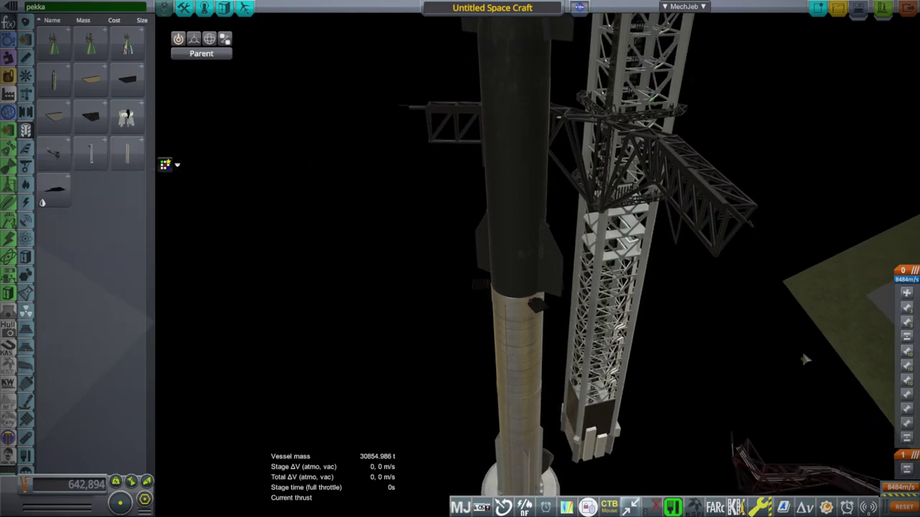
left_click_drag(798, 341, 781, 212)
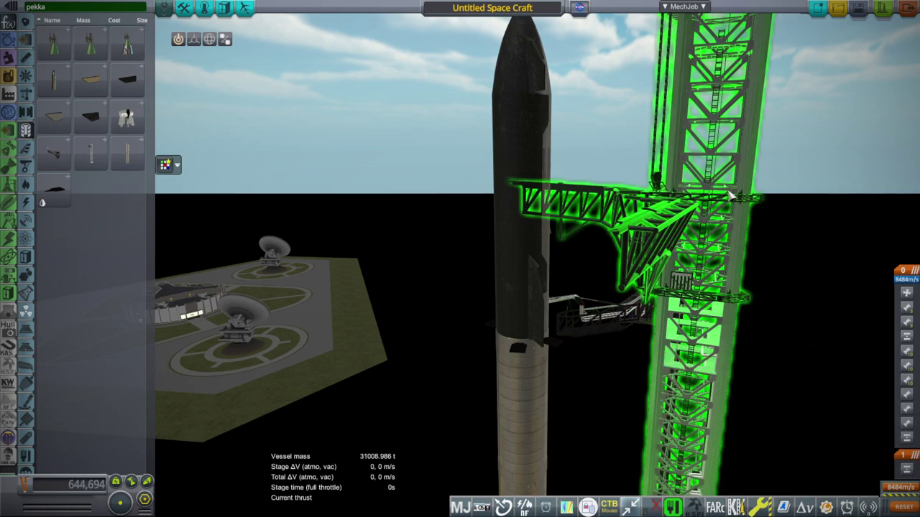
left_click_drag(798, 261, 620, 339)
right_click(621, 340)
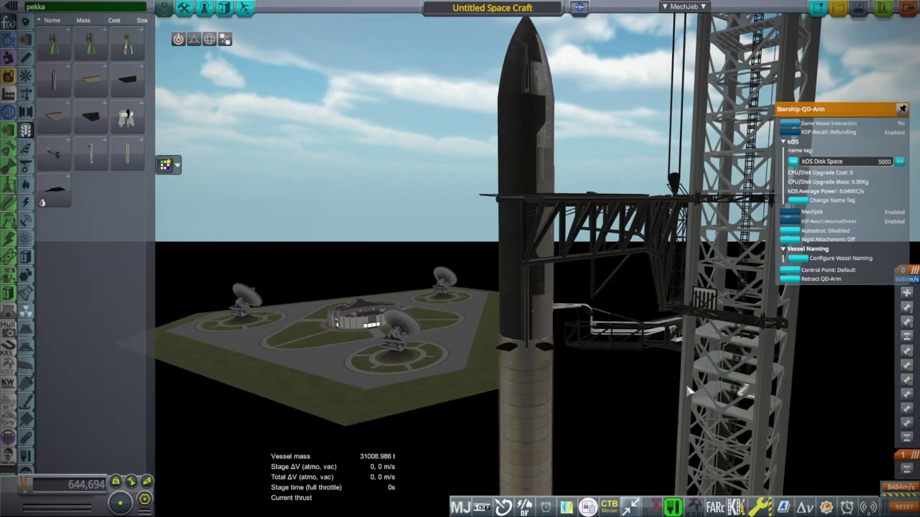
left_click(790, 279)
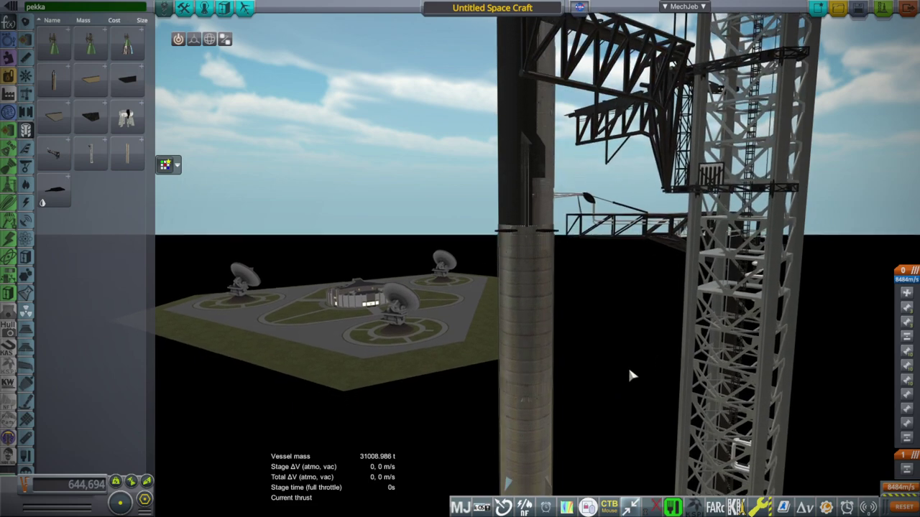
Examine the rocket and launch tower from the QD arm down to the launch mount's legs
scroll(679, 327, "down", 5)
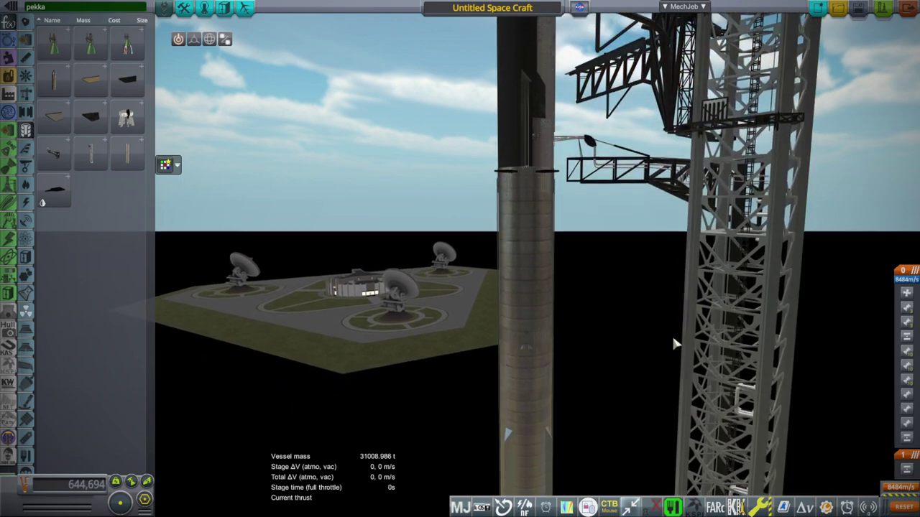
scroll(676, 333, "down", 2)
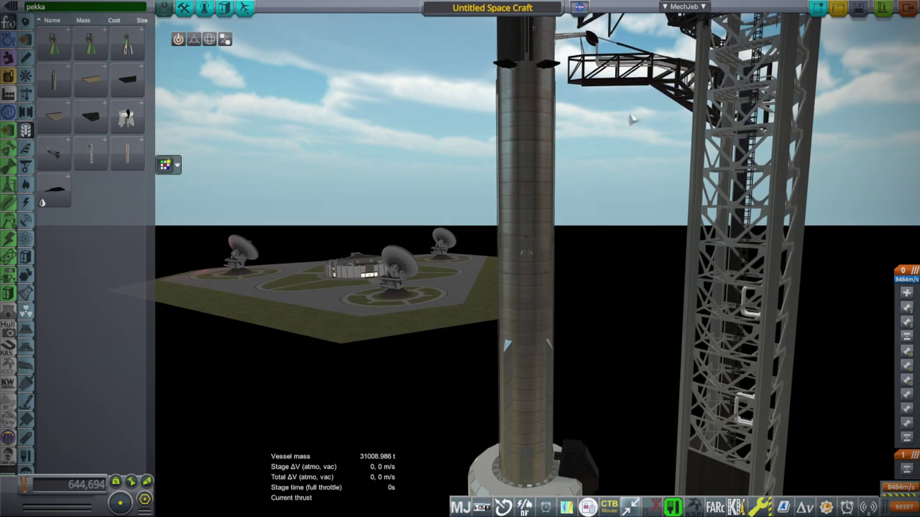
scroll(637, 54, "up", 3)
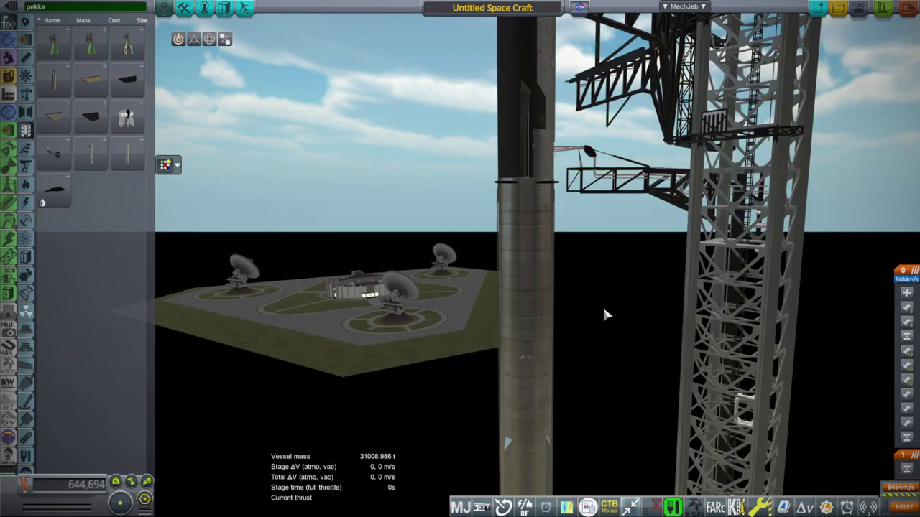
scroll(611, 301, "down", 1)
scroll(611, 300, "down", 3)
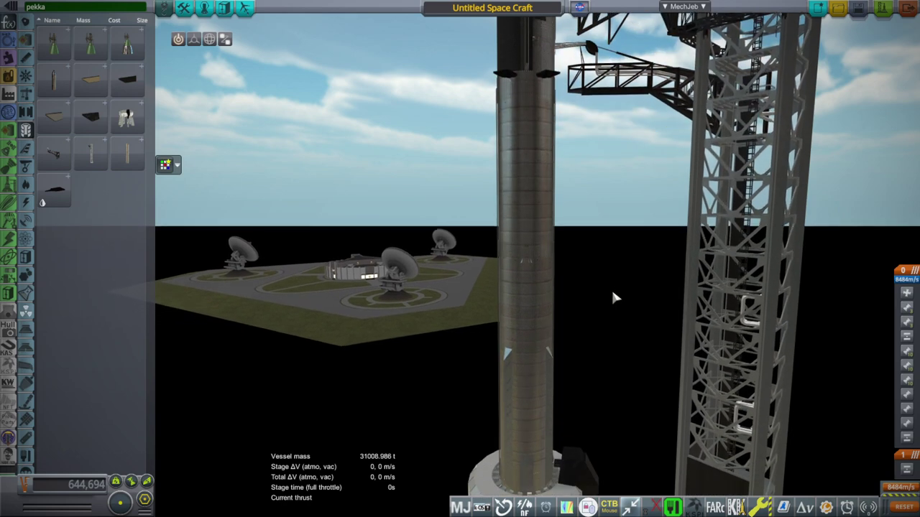
scroll(613, 289, "down", 3)
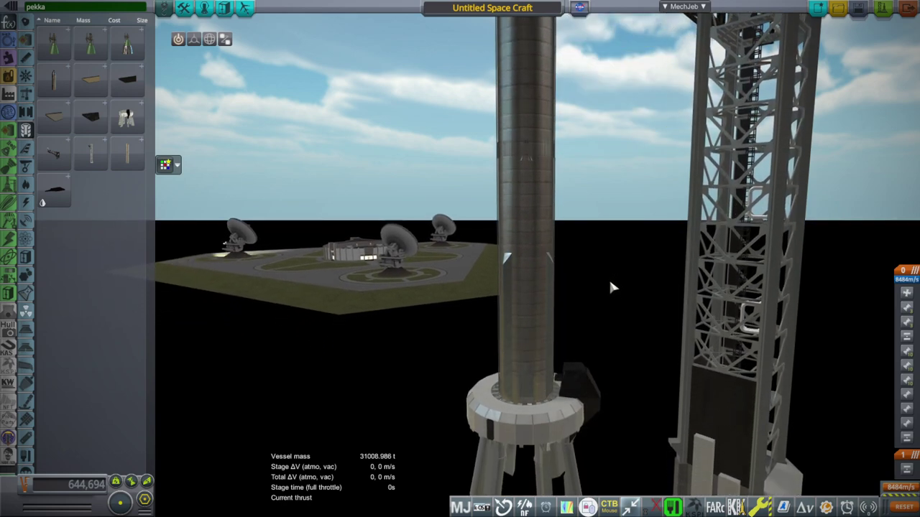
scroll(609, 286, "down", 3)
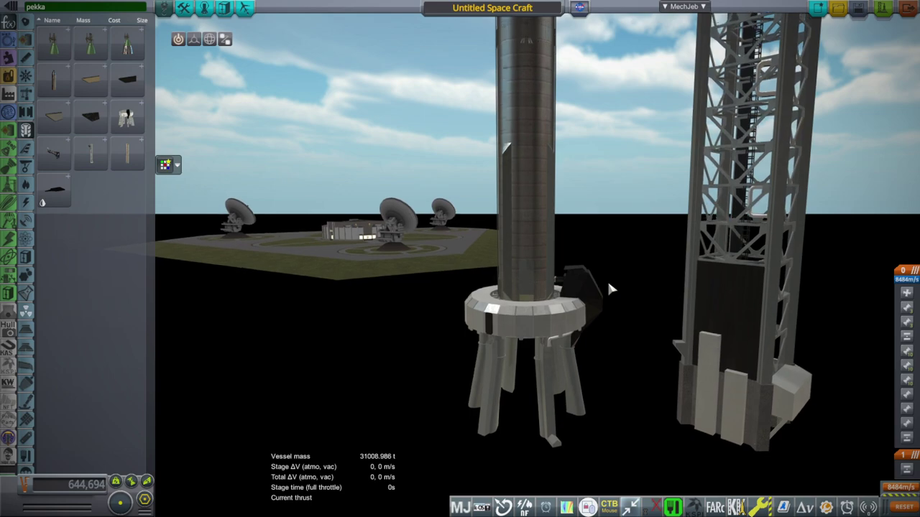
left_click_drag(609, 285, 643, 320)
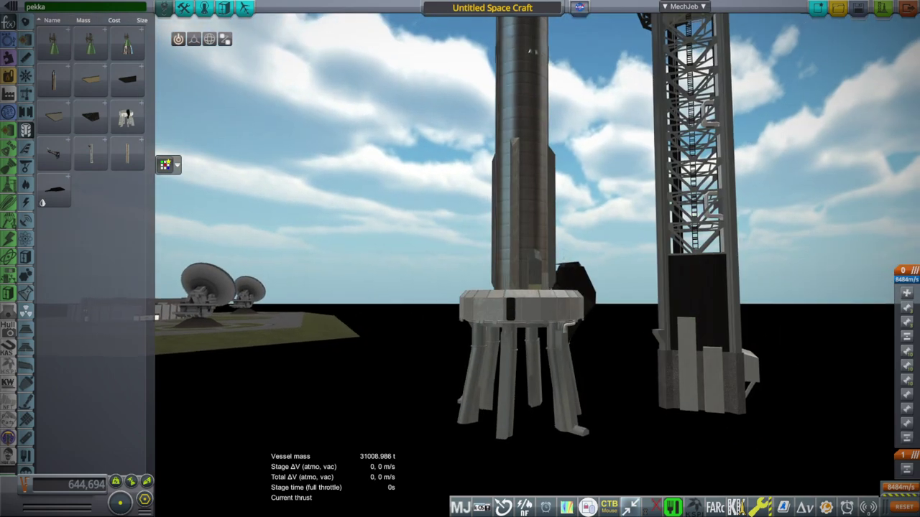
Assign the Starship-OLM launch mount's Toggle Extension action to the Custom02 action group
left_click(183, 9)
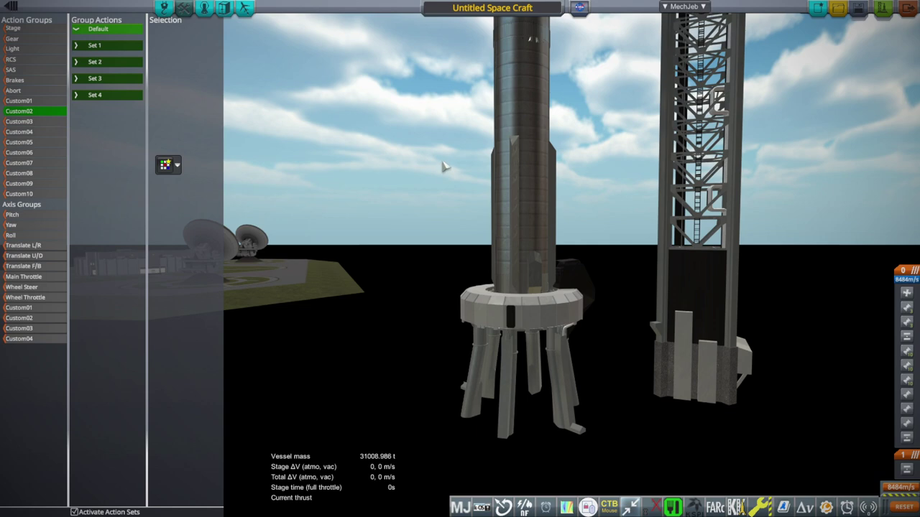
left_click_drag(443, 167, 630, 285)
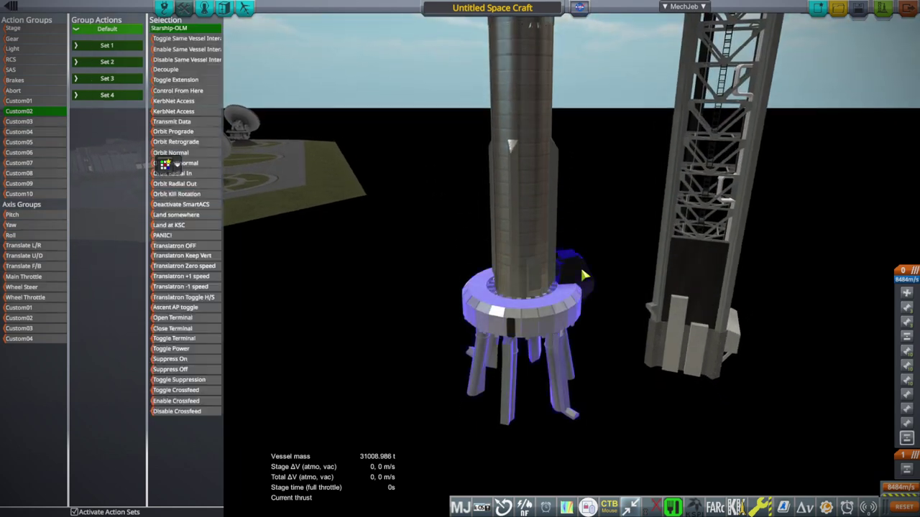
left_click(580, 265)
right_click(564, 289)
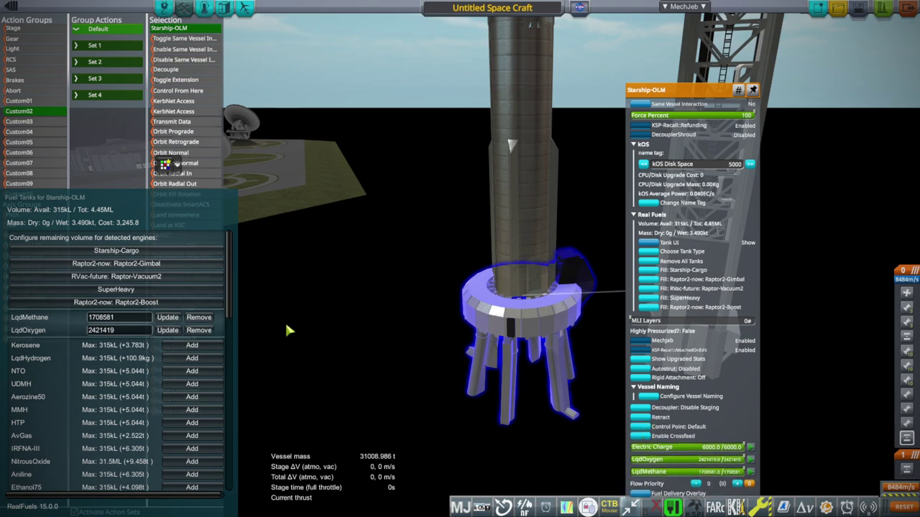
left_click_drag(281, 328, 296, 296)
scroll(295, 296, "up", 2)
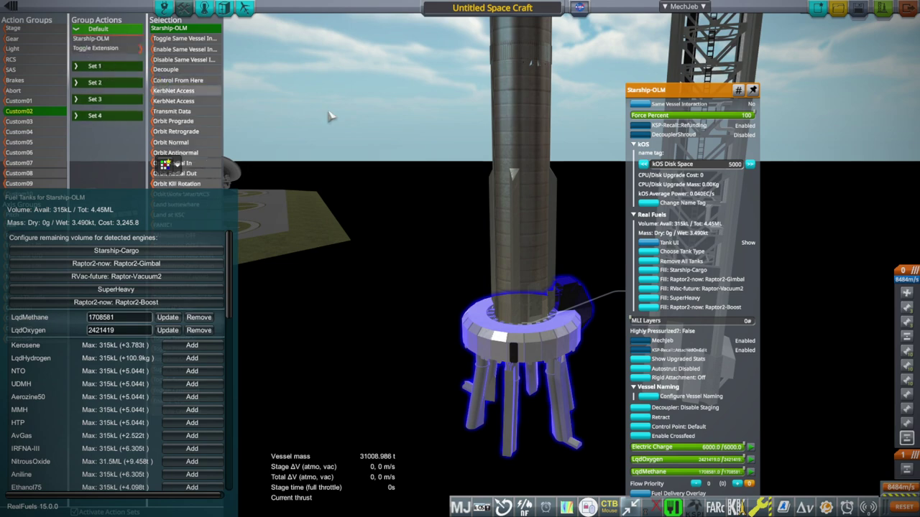
Bring up the Starship-QD-Arm's available actions for the Custom02 group and return to the parts list
left_click(839, 153)
scroll(816, 163, "up", 3)
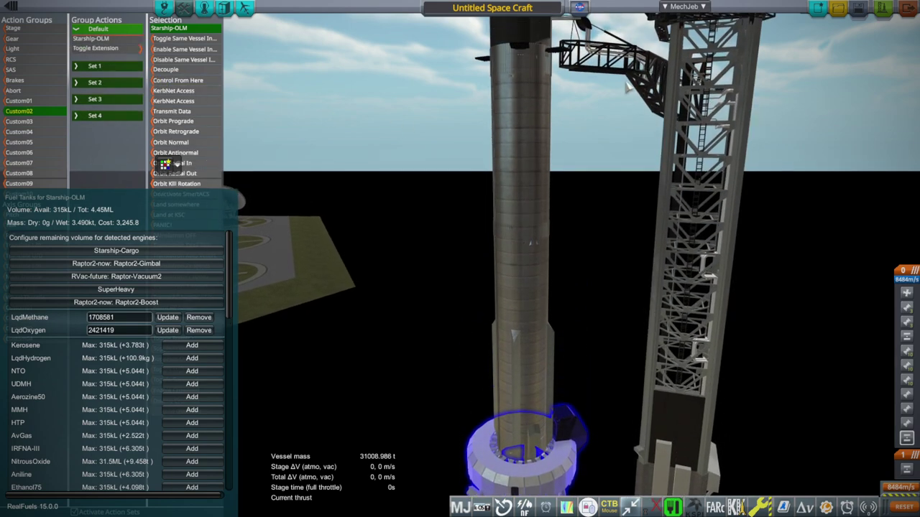
left_click(645, 56)
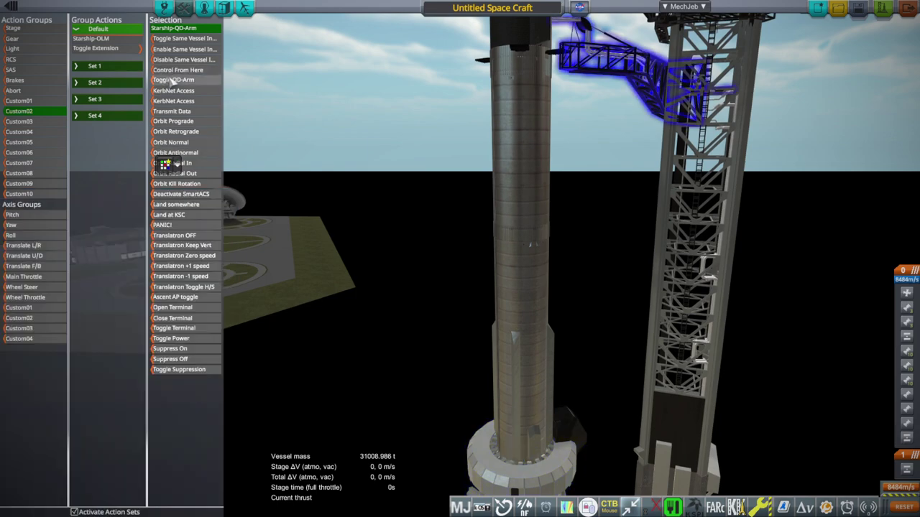
left_click(165, 9)
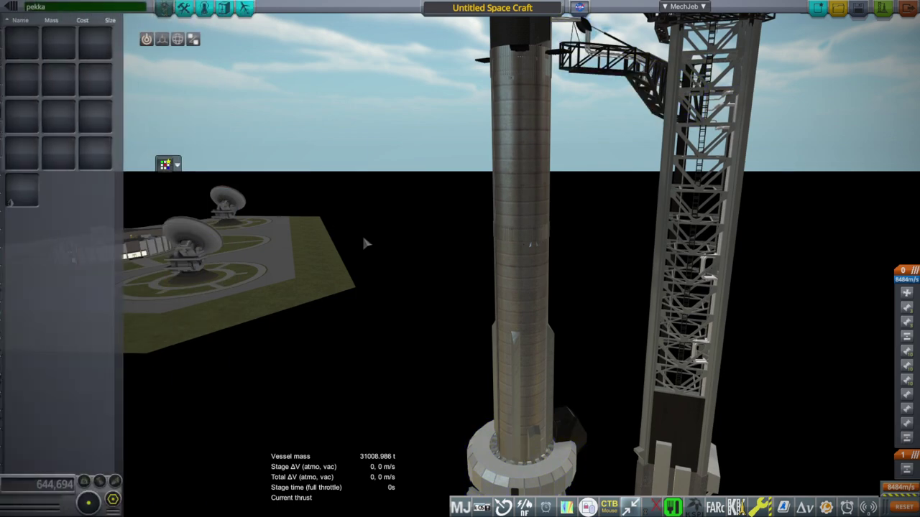
Name the craft New Starship
left_click_drag(365, 242, 664, 291)
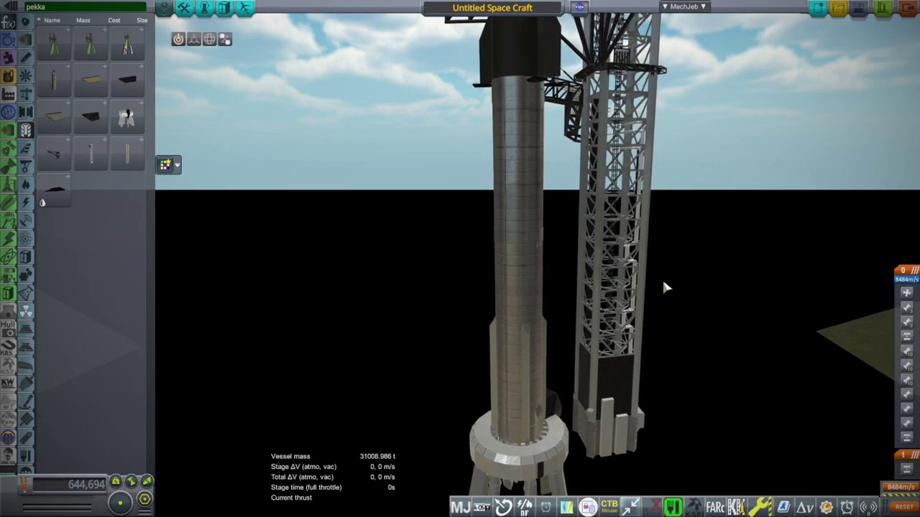
scroll(662, 289, "up", 5)
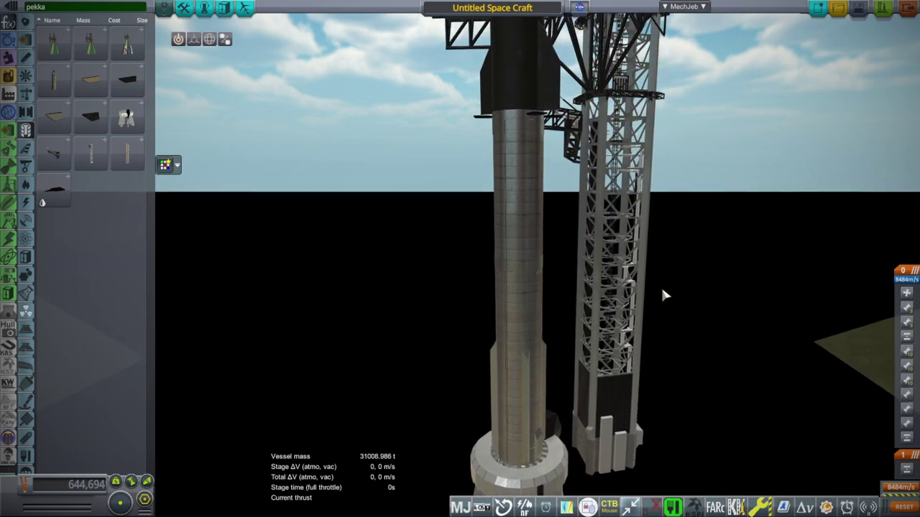
scroll(662, 290, "up", 4)
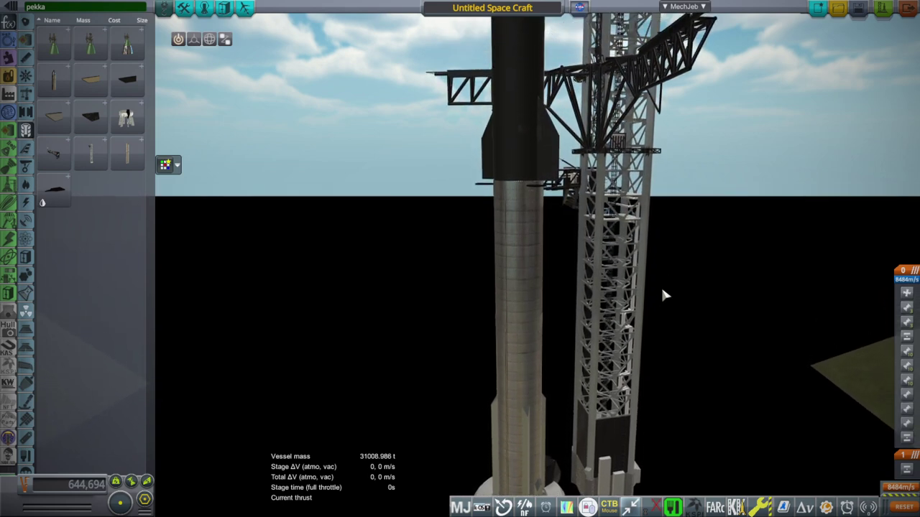
left_click_drag(663, 289, 636, 305)
scroll(633, 301, "up", 5)
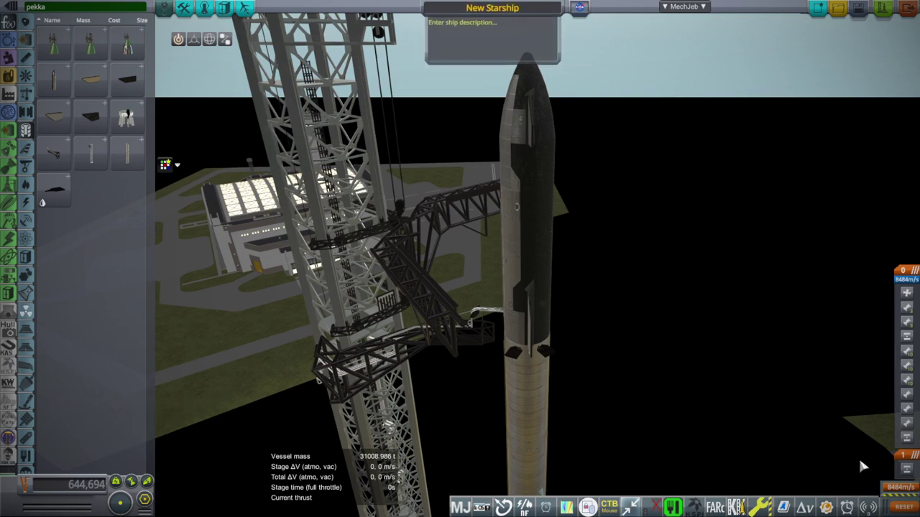
scroll(758, 399, "down", 3)
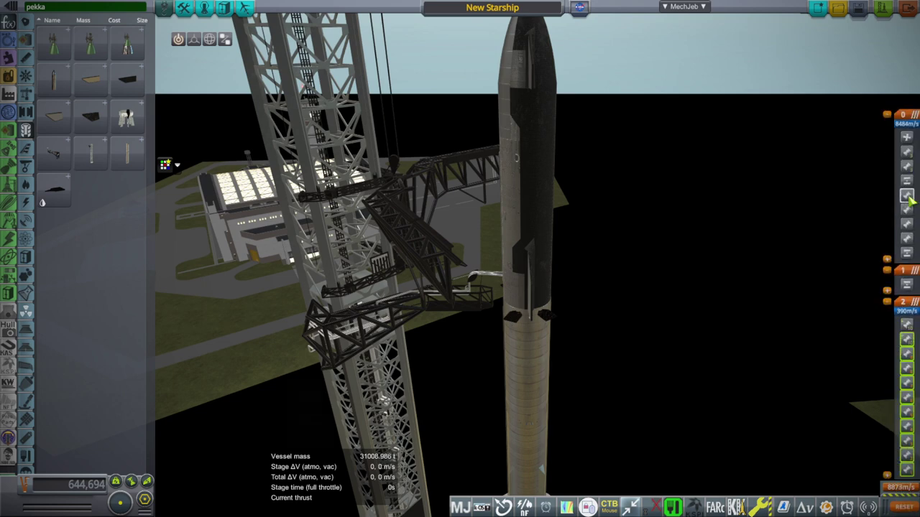
Add a stage after the payload adapter's stage and move the Starship-OLM launch mount's decoupler into it
right_click(908, 197)
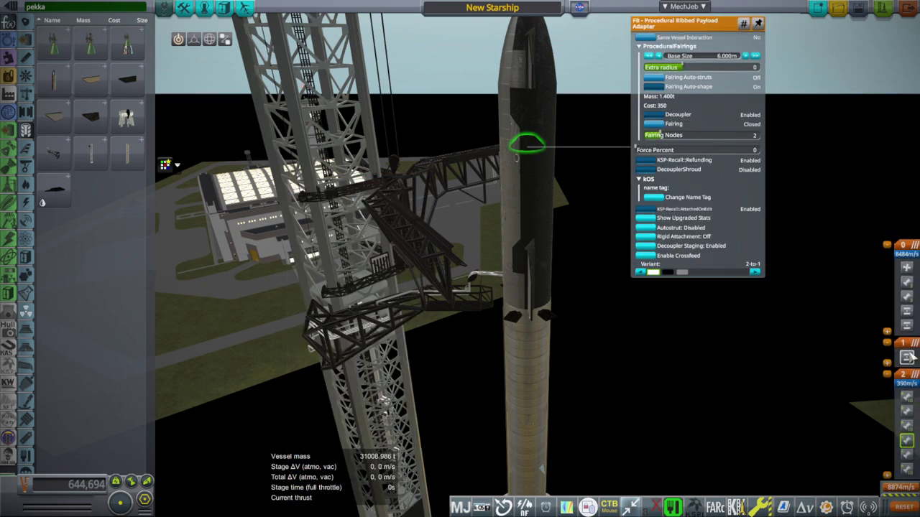
left_click(887, 364)
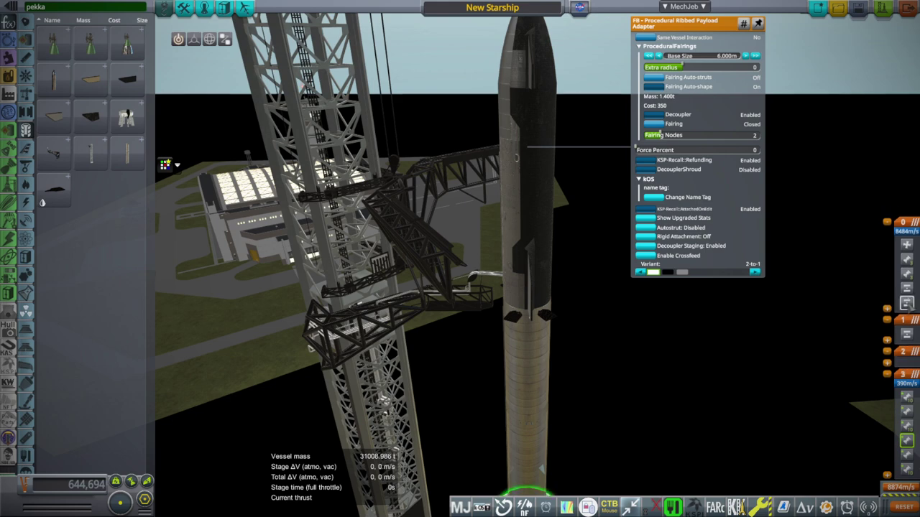
right_click(908, 304)
left_click_drag(907, 304, 908, 363)
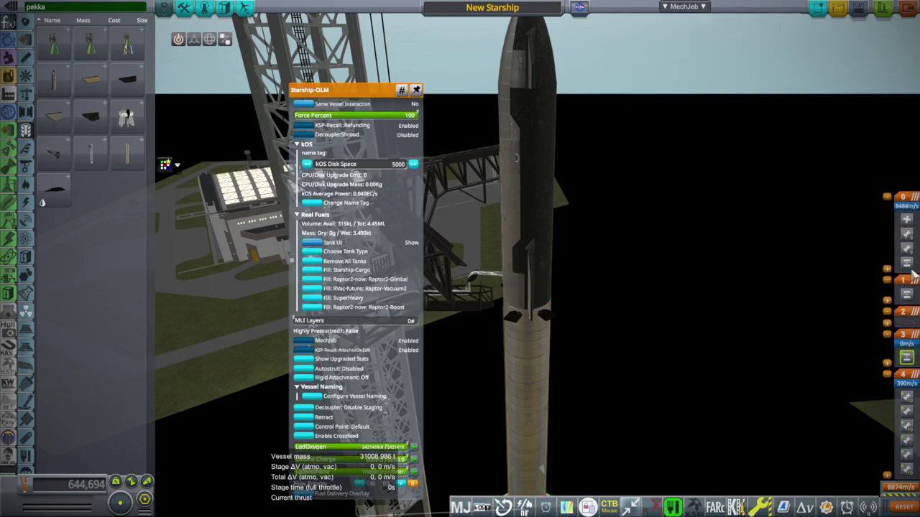
Move the SuperHeavy decoupler and the Starship's RCS into the empty stage 2, before the launch mount's stage
right_click(911, 265)
left_click_drag(911, 265, 913, 321)
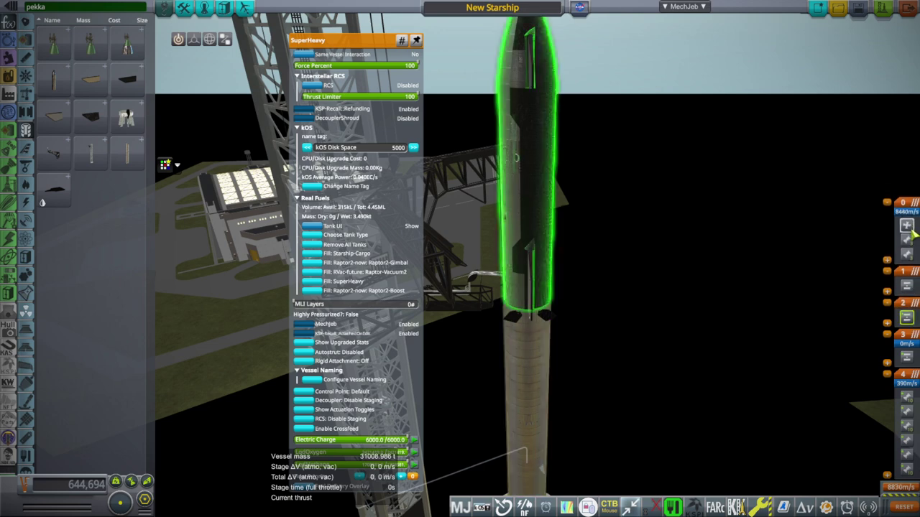
left_click_drag(910, 231, 908, 317)
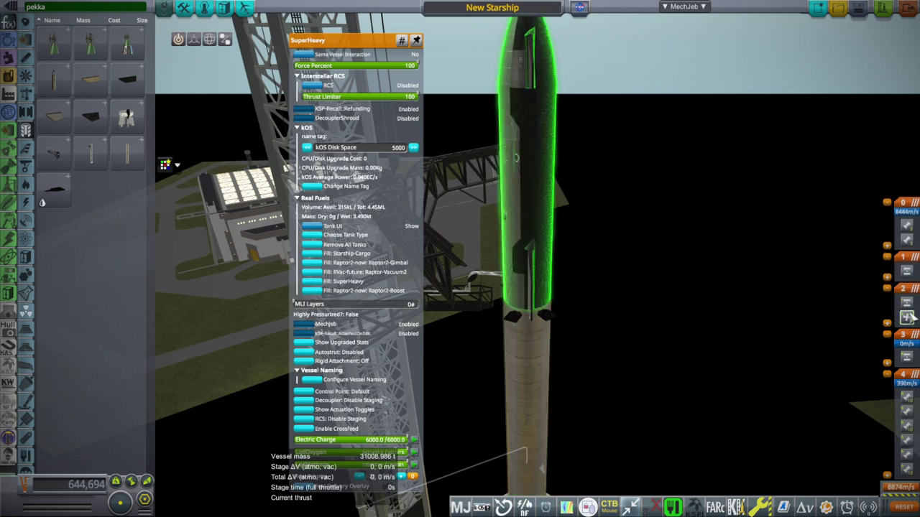
Add a stage between the payload adapter and SuperHeavy decouplers, gather the Starship's engines in it, and close the open part settings
left_click(886, 277)
left_click(909, 218)
left_click_drag(910, 218, 906, 273)
left_click(912, 271)
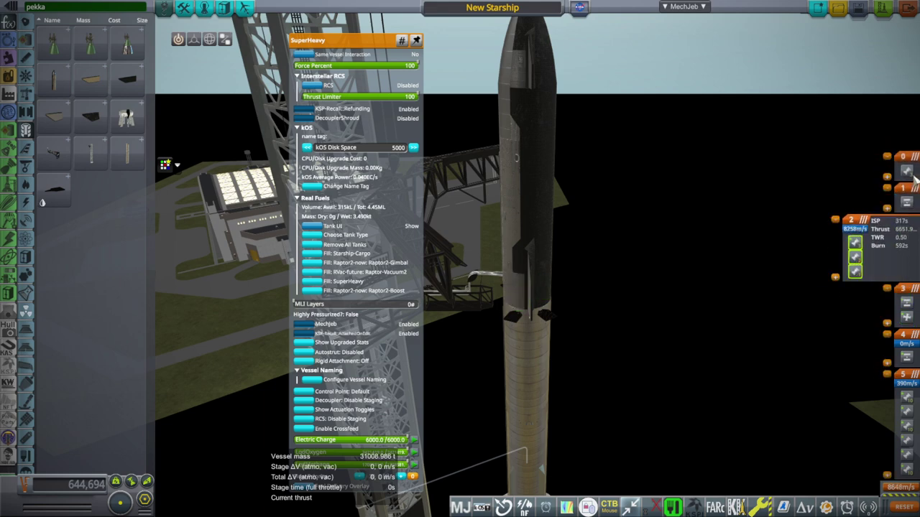
left_click(887, 204)
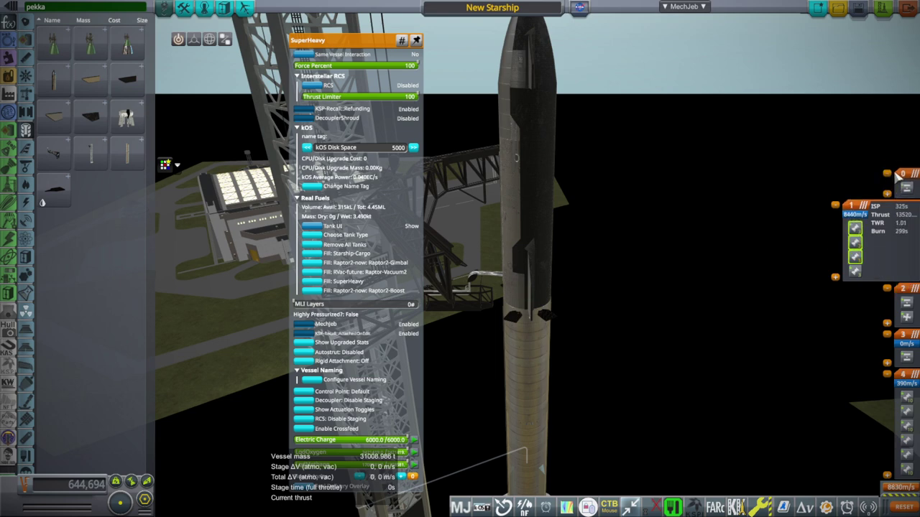
left_click(854, 207)
left_click(795, 259)
Save the New Starship craft
scroll(690, 340, "down", 5)
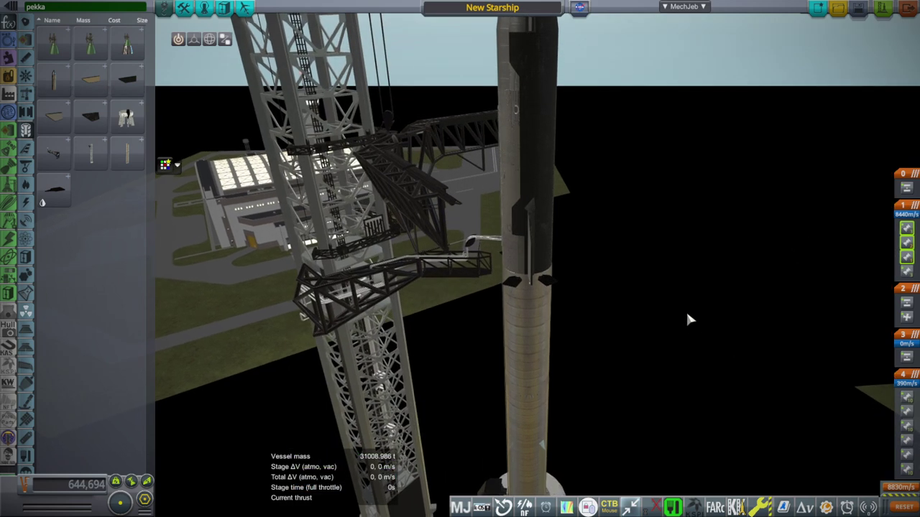
left_click(859, 8)
left_click(460, 264)
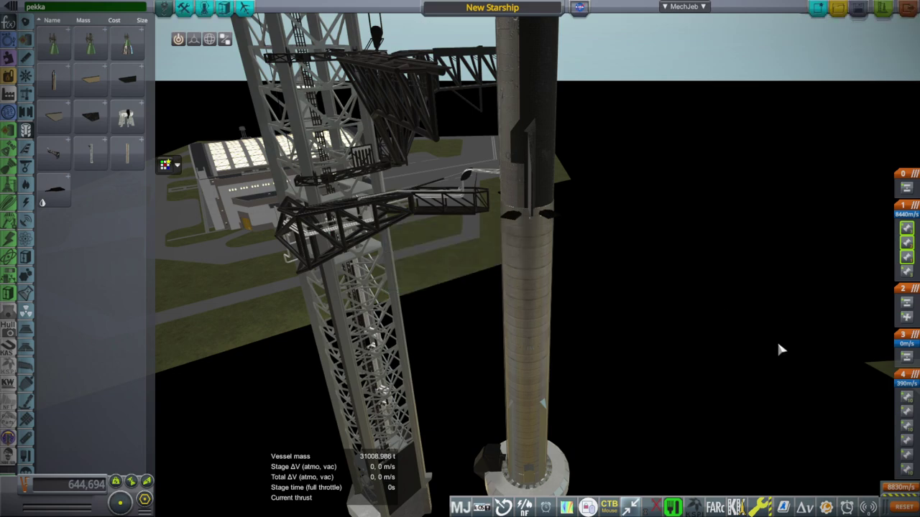
Find and select KSC LaunchPad in the launch site selector
left_click_drag(777, 339, 667, 318)
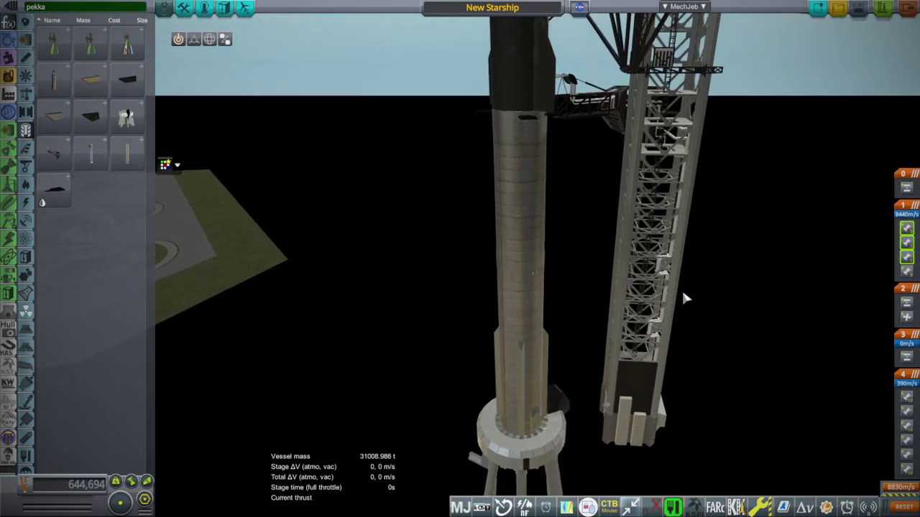
left_click(736, 507)
scroll(460, 266, "down", 5)
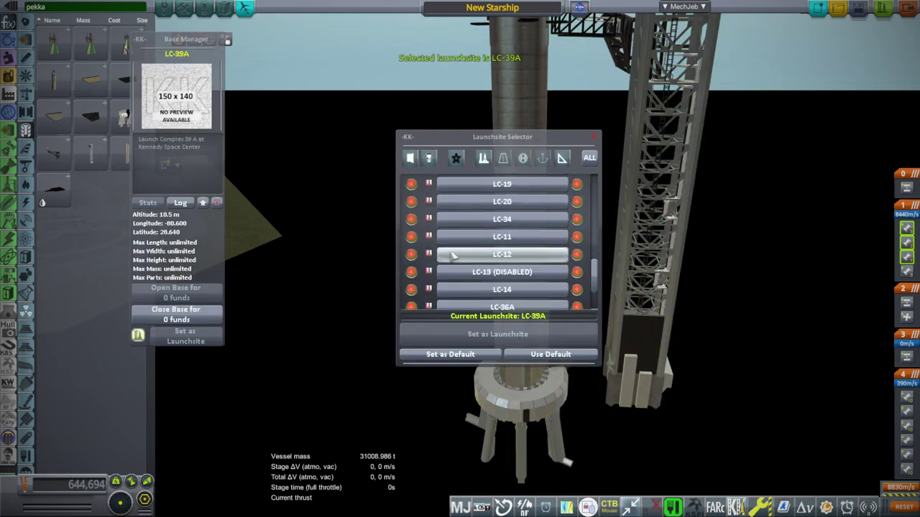
left_click(496, 301)
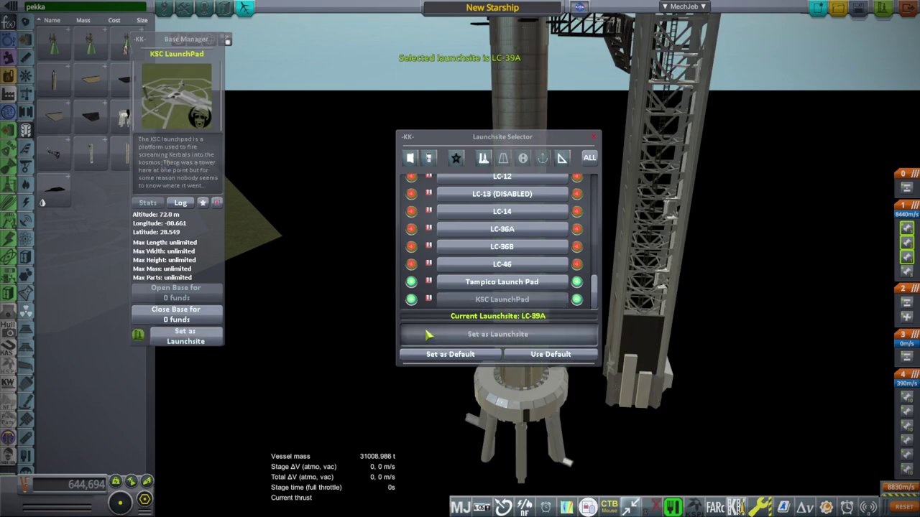
left_click_drag(473, 142, 742, 200)
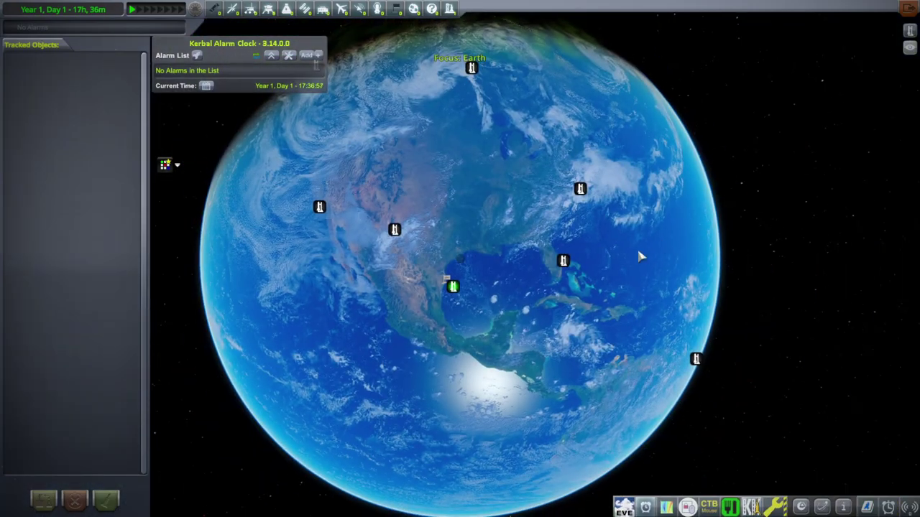
Switch the active space center from the Florida site to US - Brownsville on the tracking station globe
left_click_drag(638, 251, 555, 258)
left_click(506, 281)
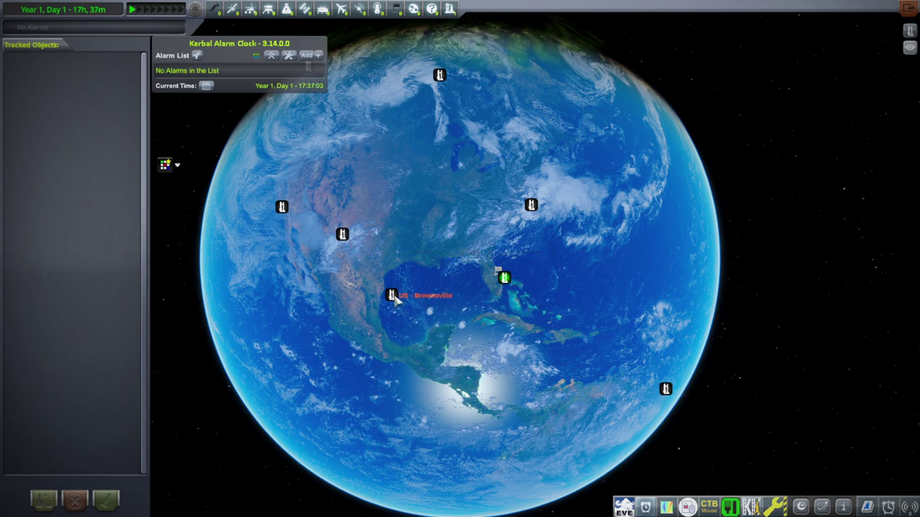
left_click(394, 298)
left_click_drag(404, 317, 545, 310)
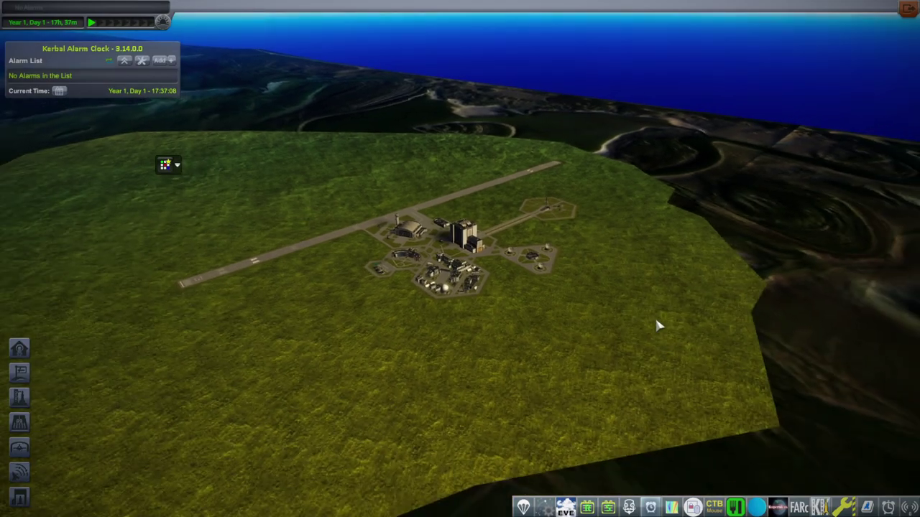
Examine the Brownsville space center, its runway, launch pad and the surrounding coastline from several angles
left_click_drag(729, 299, 316, 240)
left_click_drag(457, 428, 768, 409)
left_click_drag(791, 222, 562, 289)
left_click_drag(465, 363, 776, 407)
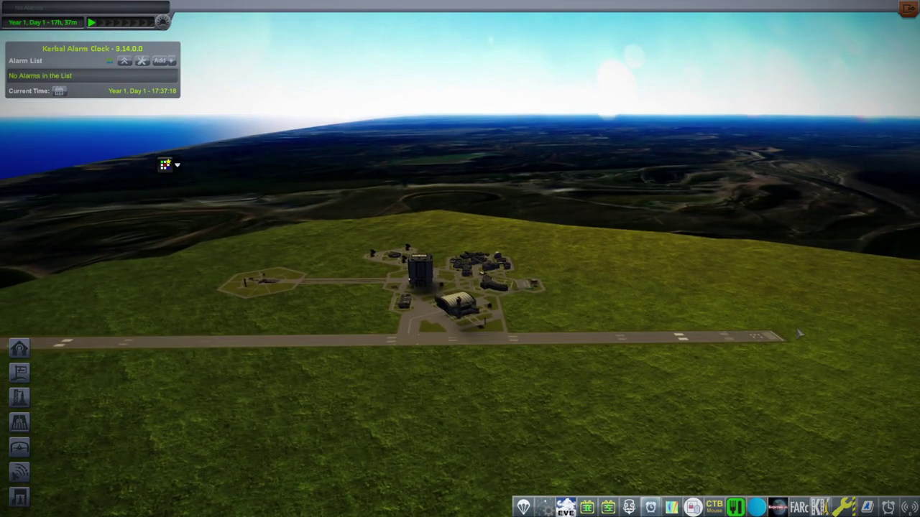
left_click_drag(586, 197, 591, 261)
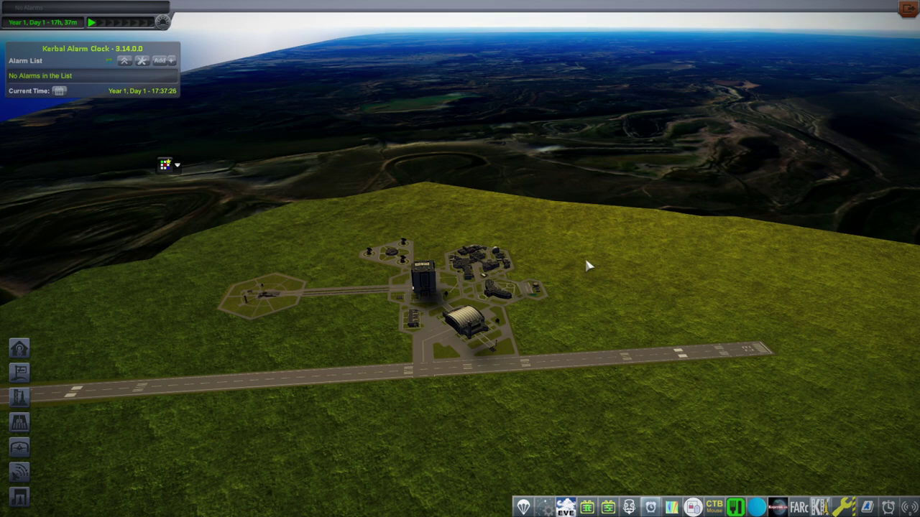
left_click_drag(586, 262, 674, 251)
left_click_drag(570, 239, 662, 237)
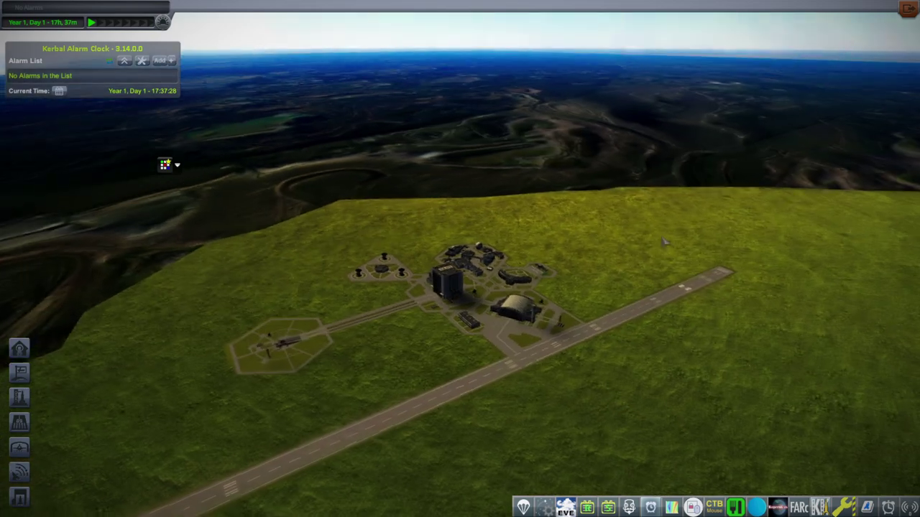
left_click_drag(718, 147, 541, 146)
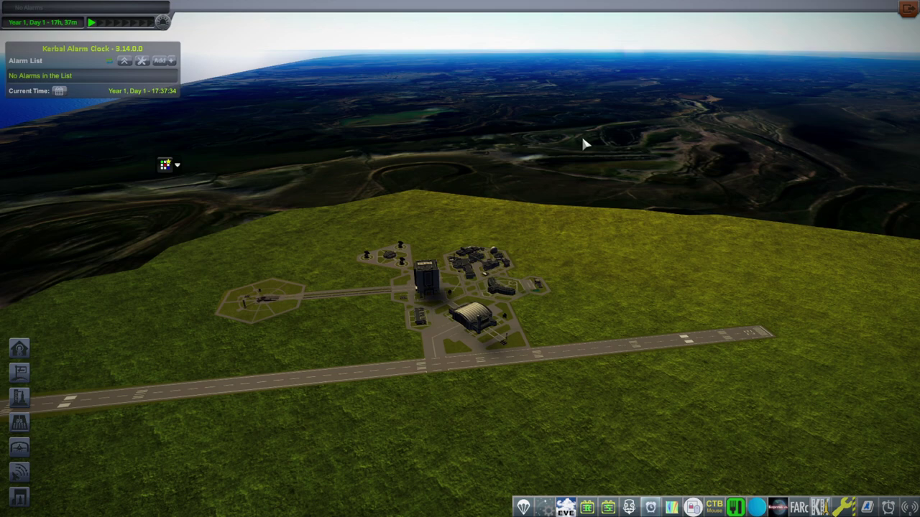
left_click_drag(583, 144, 463, 228)
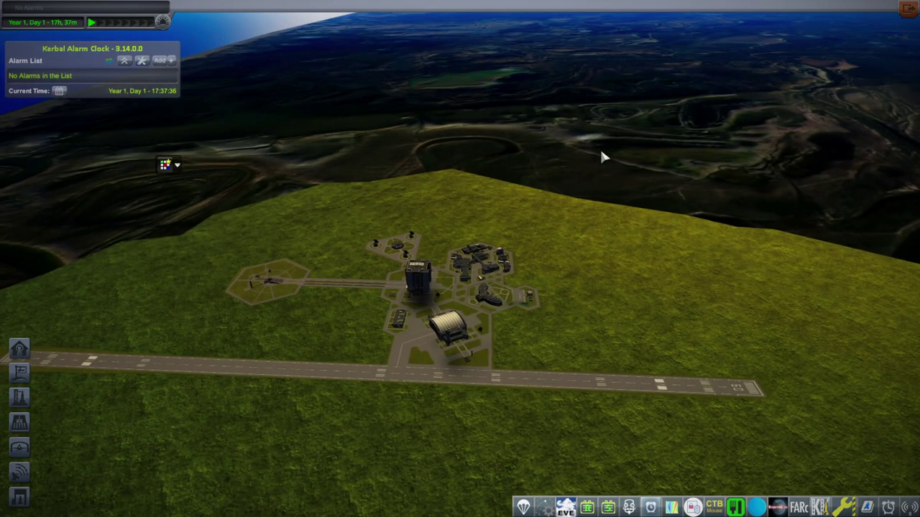
left_click_drag(608, 140, 337, 119)
left_click_drag(636, 122, 209, 135)
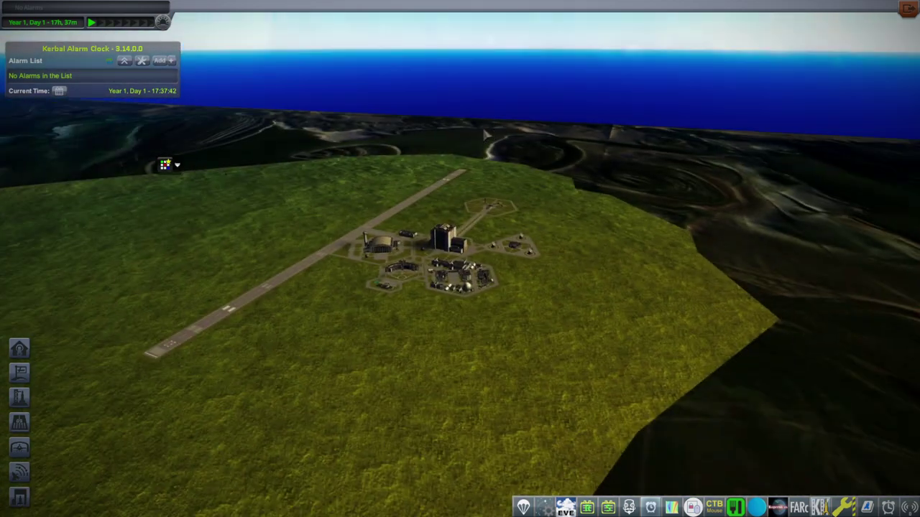
left_click_drag(446, 141, 277, 161)
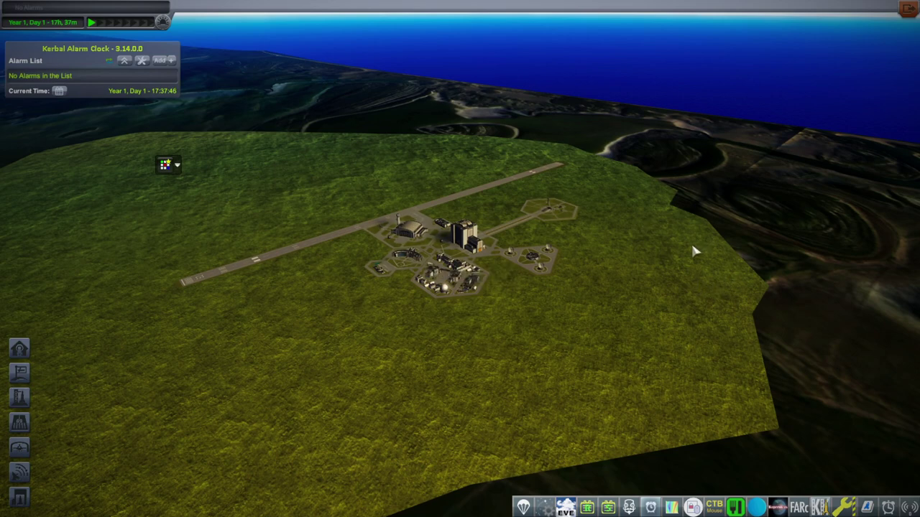
left_click_drag(734, 286, 638, 277)
scroll(637, 276, "up", 1)
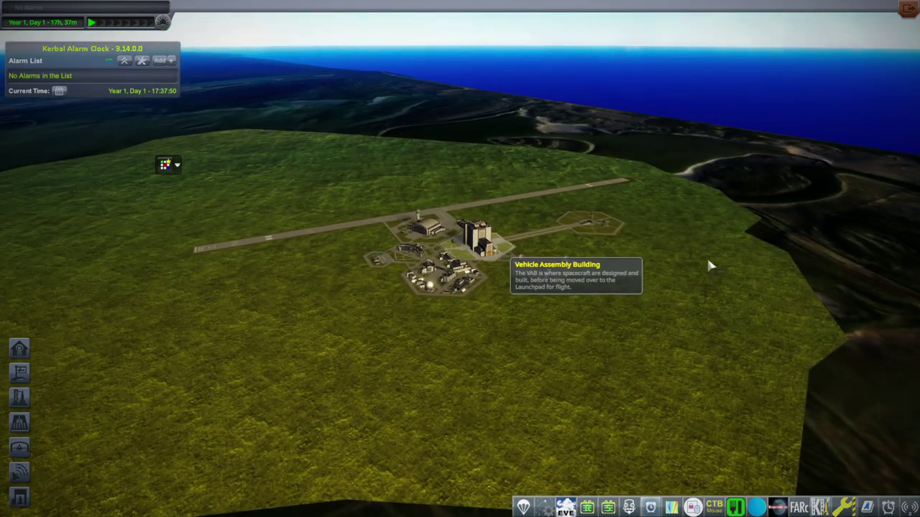
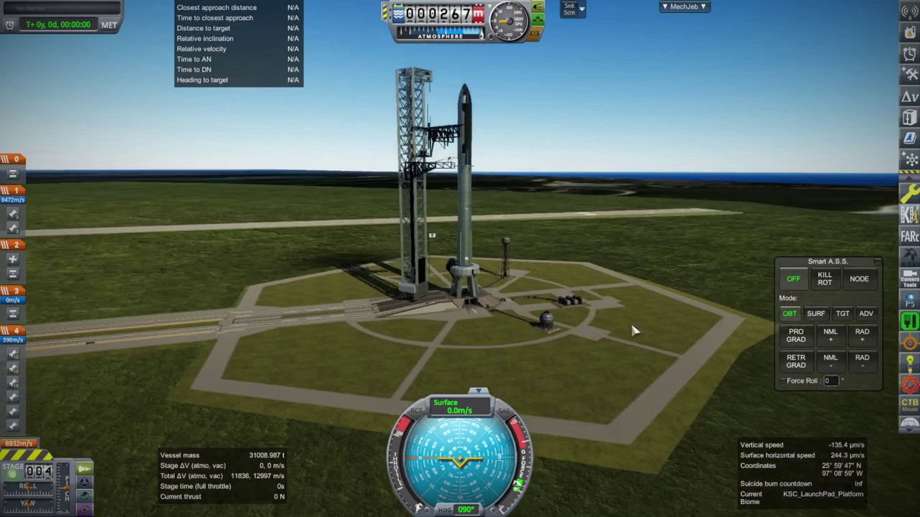
Inspect the Starship and tower on the launch pad from several angles and display the vessel's resources
left_click_drag(633, 329, 440, 287)
left_click_drag(488, 306, 703, 242)
left_click_drag(588, 307, 750, 276)
scroll(712, 286, "down", 5)
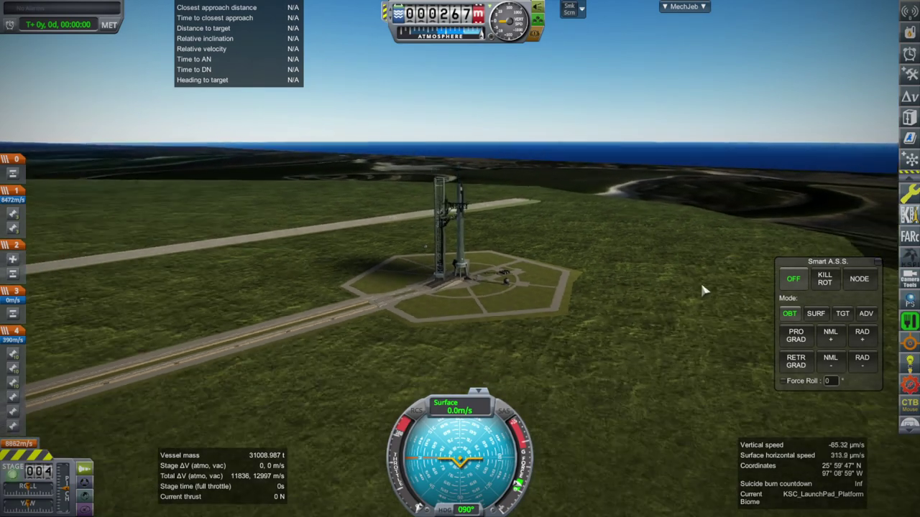
scroll(702, 289, "up", 3)
mouse_move(910, 34)
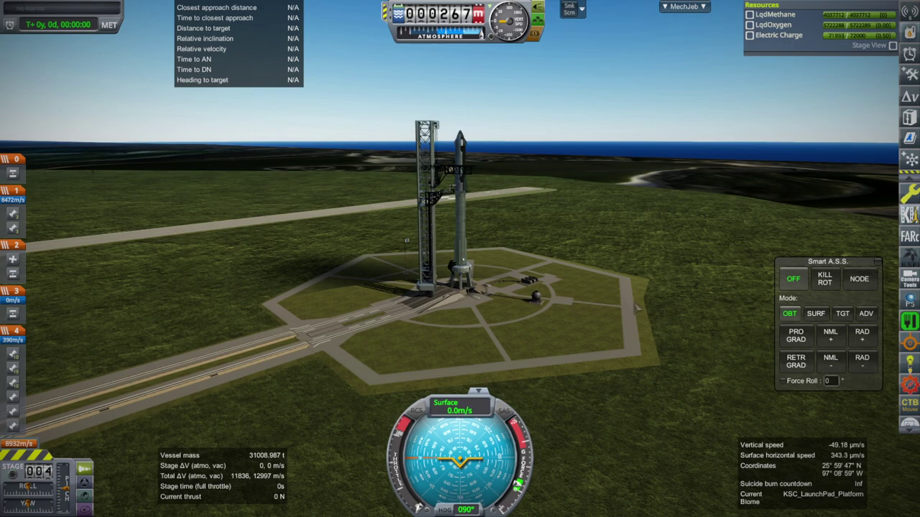
scroll(500, 327, "up", 5)
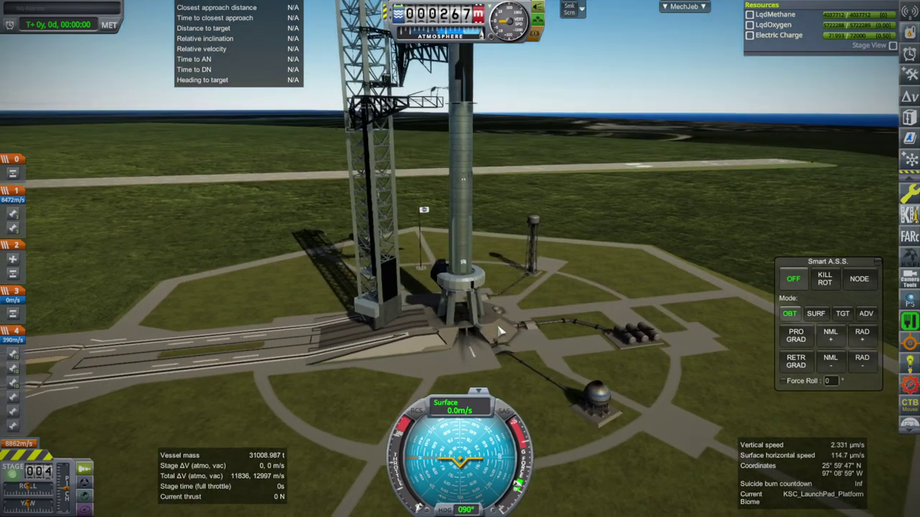
Examine the Starship, launch mount and tower on the Brownsville pad from several angles and distances
left_click_drag(501, 331, 532, 250)
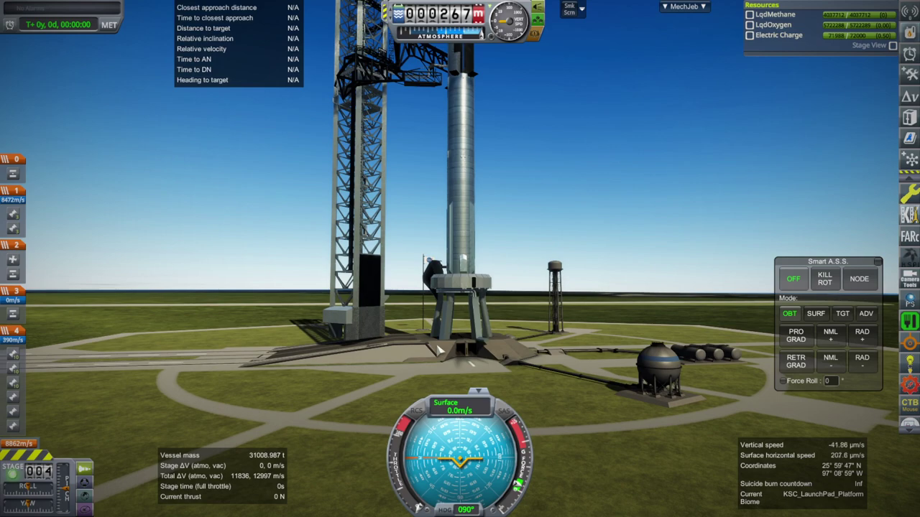
left_click_drag(336, 344, 608, 360)
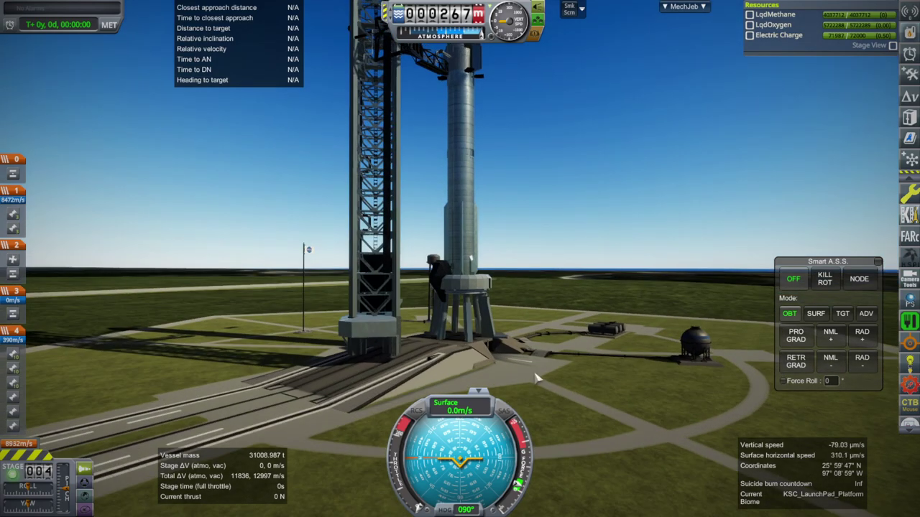
left_click_drag(535, 379, 270, 366)
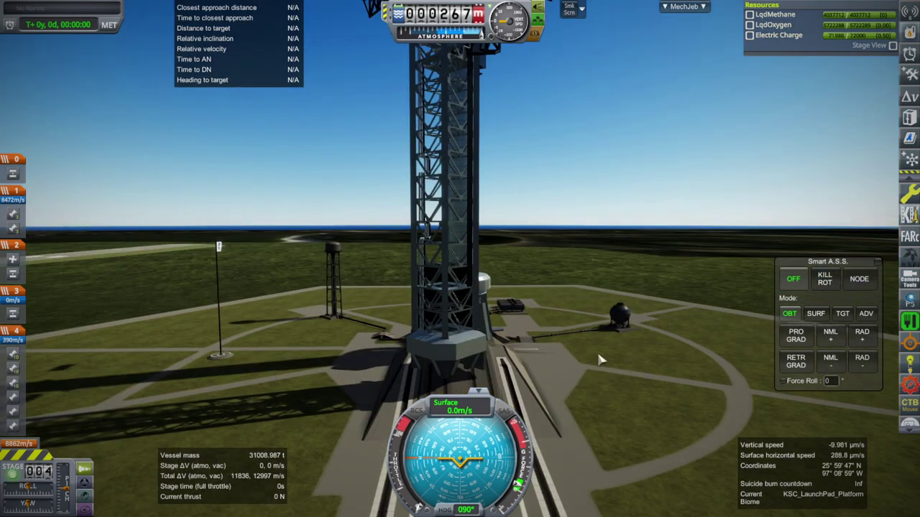
left_click_drag(596, 338, 528, 327)
scroll(527, 332, "down", 5)
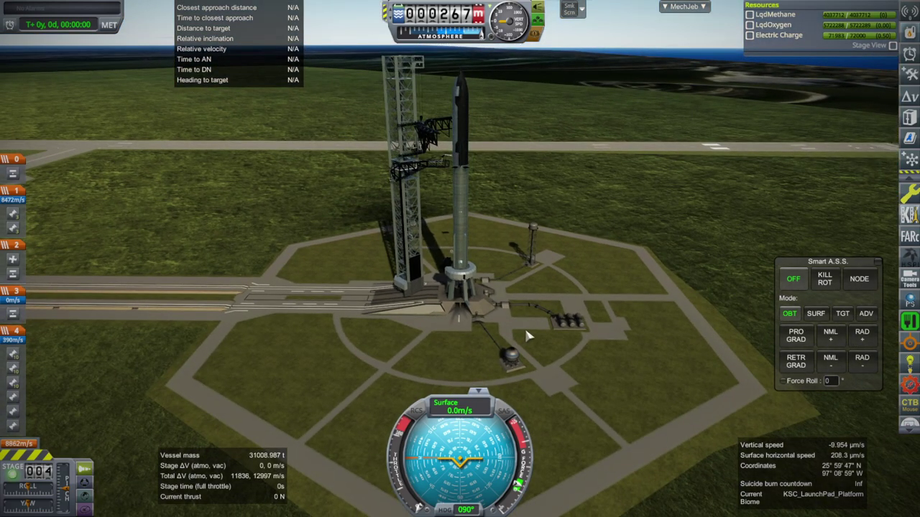
scroll(526, 331, "down", 1)
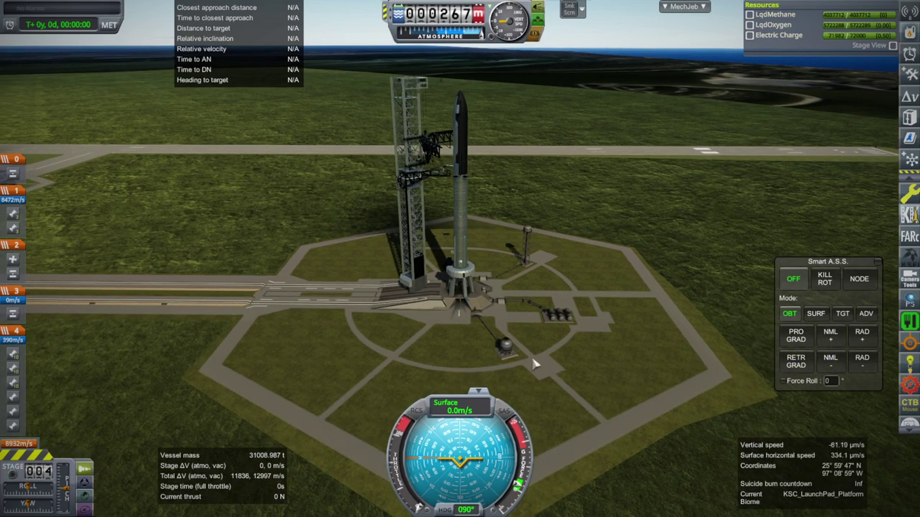
left_click_drag(534, 365, 562, 325)
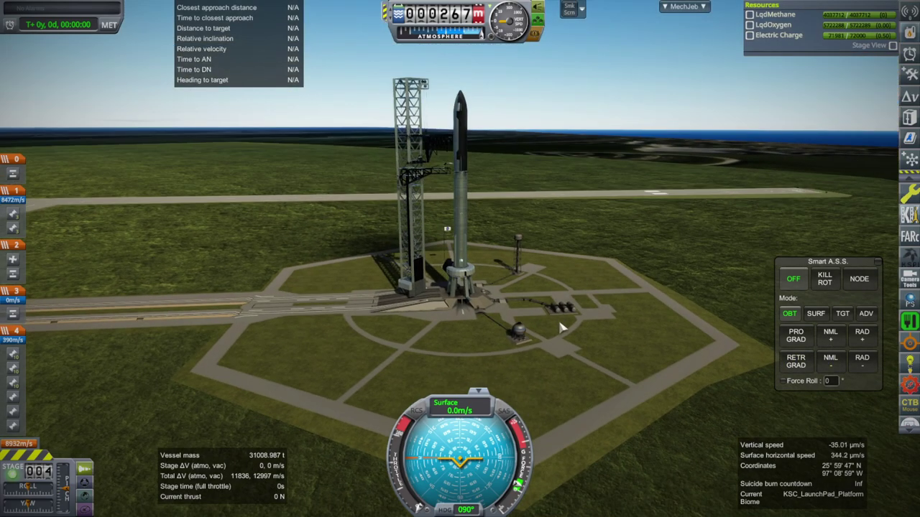
left_click_drag(581, 266, 549, 381)
left_click_drag(583, 295, 647, 230)
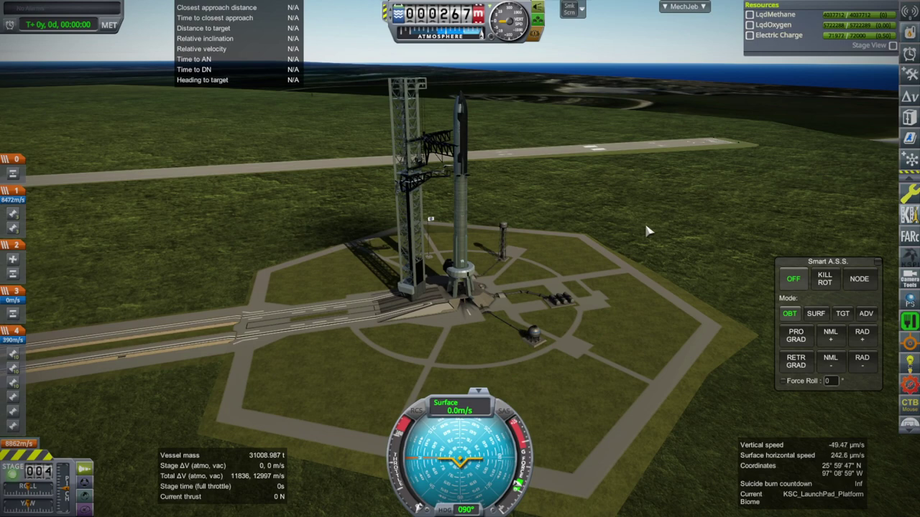
Open the Statics Editor and spawn a KSC_FuelTank static from the list of available models
key("ctrl+k")
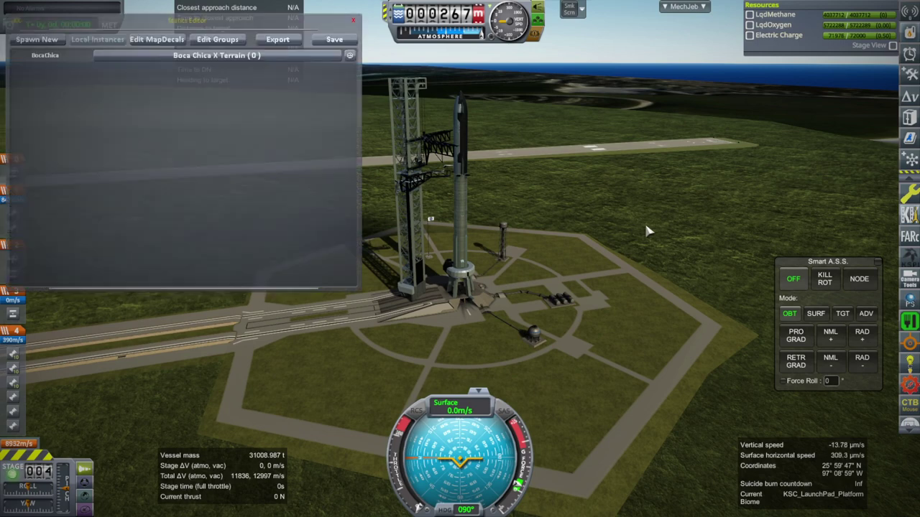
left_click(36, 39)
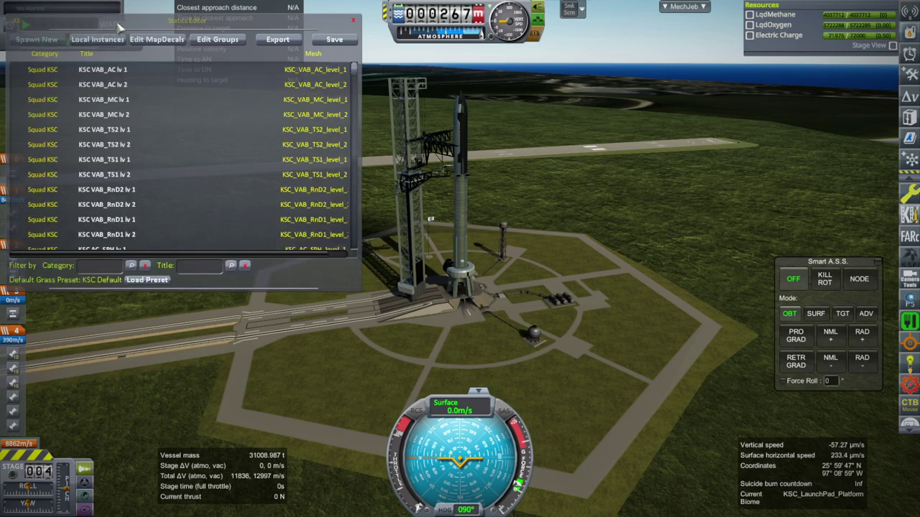
scroll(218, 259, "down", 10)
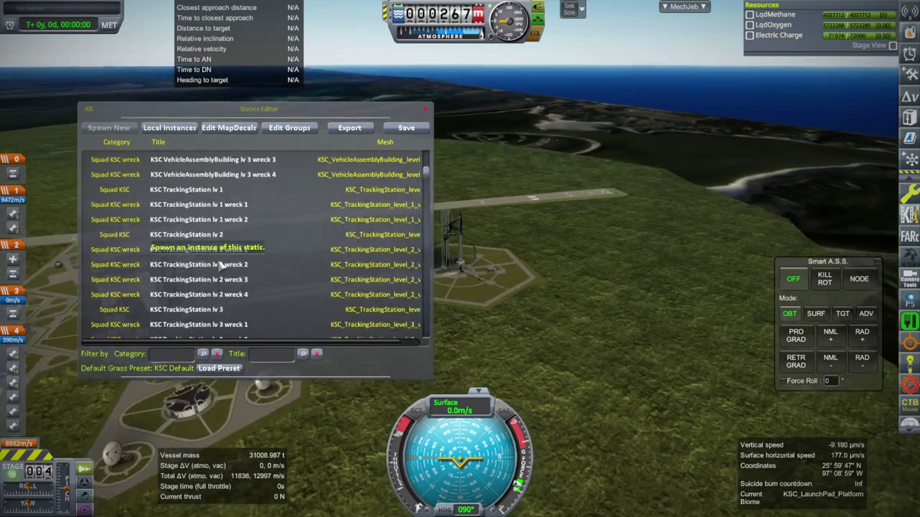
scroll(220, 266, "down", 5)
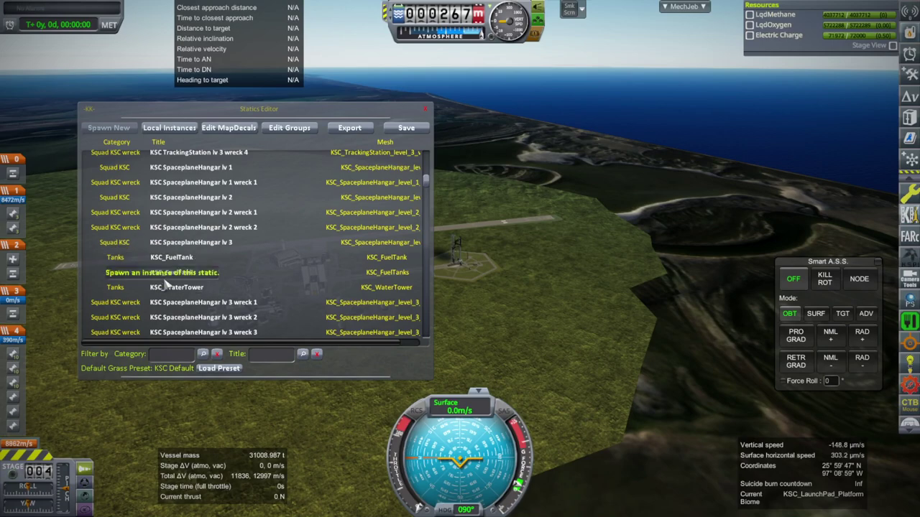
left_click(172, 263)
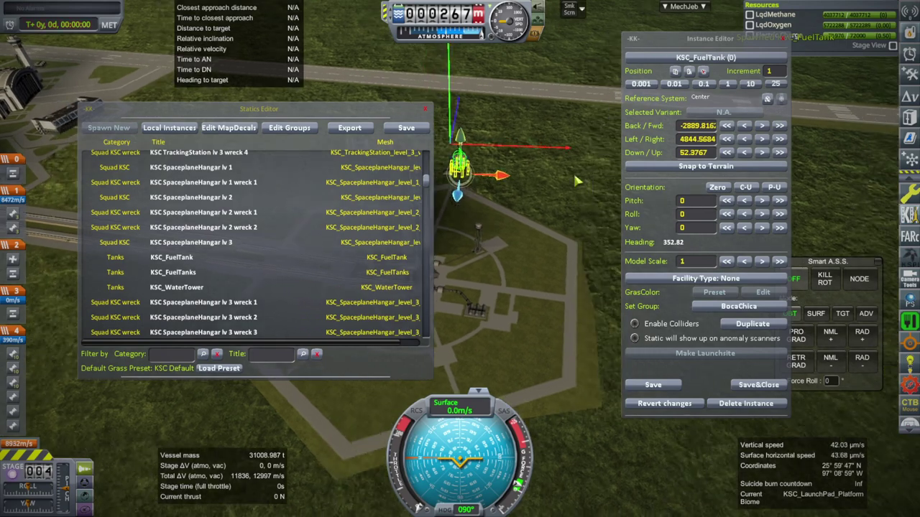
Enlarge the spawned fuel tank to a model scale of 8
left_click_drag(287, 115, 161, 127)
left_click(780, 262)
left_click(779, 261)
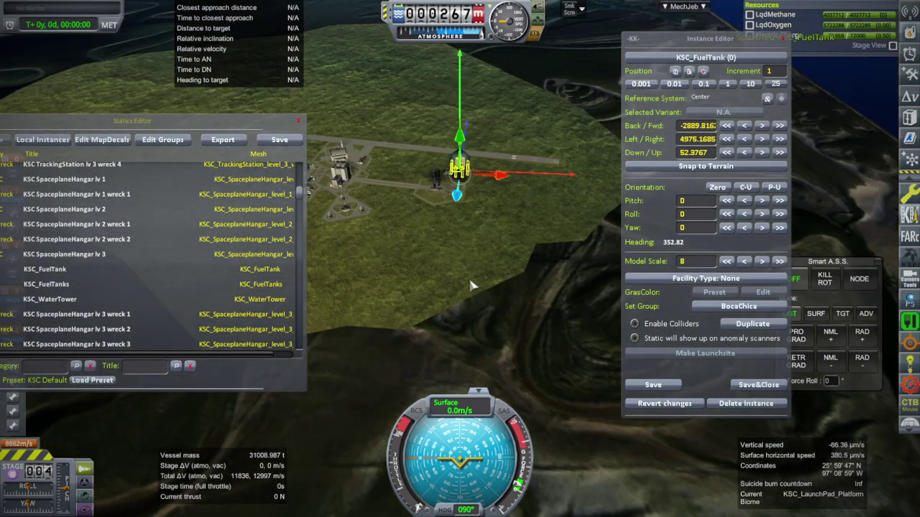
Move the fuel tank beside the launch pad at about 5212 Left/Right and -103 Down/Up, then delete the instance
scroll(467, 275, "up", 3)
left_click_drag(460, 276, 506, 269)
left_click_drag(461, 54, 488, 102)
left_click_drag(418, 102, 527, 131)
left_click_drag(466, 96, 456, 109)
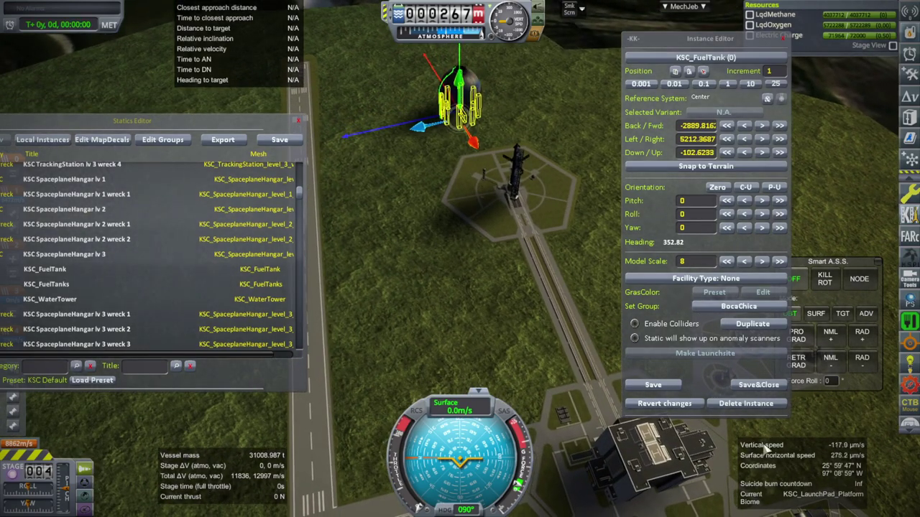
left_click(748, 404)
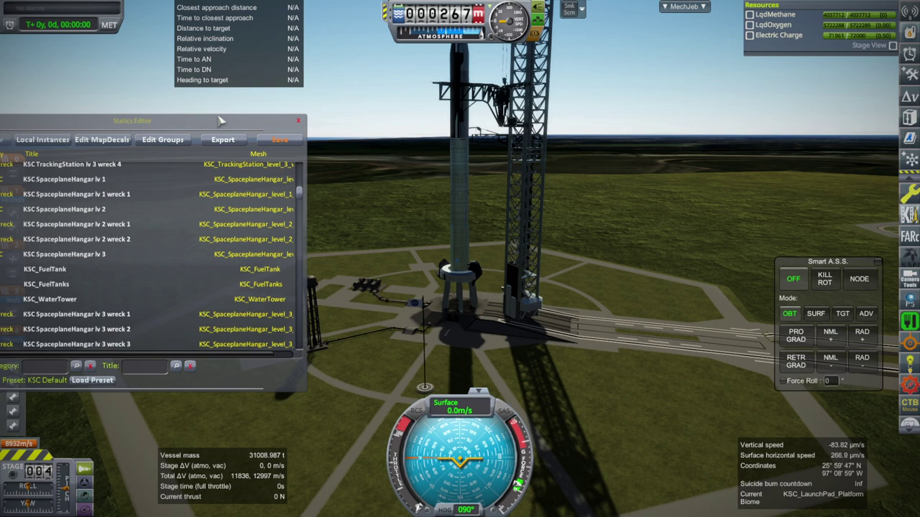
List the local static instances and open Boca Chica X Terrain for editing
left_click_drag(247, 122, 319, 106)
left_click_drag(536, 285, 605, 387)
scroll(604, 322, "down", 5)
left_click_drag(419, 280, 708, 275)
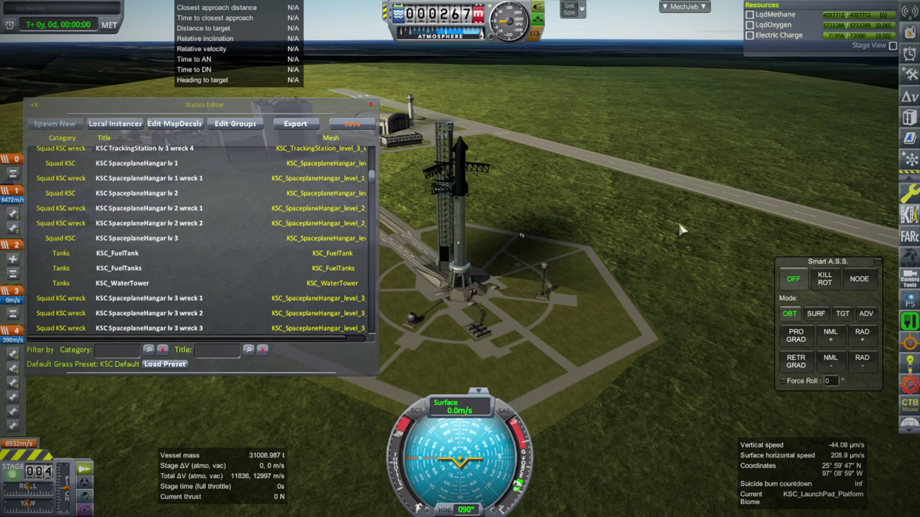
left_click(116, 123)
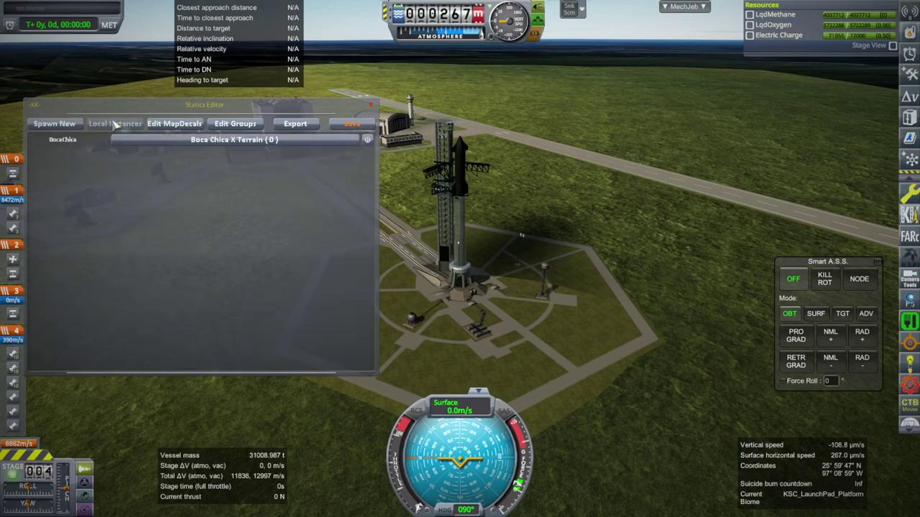
left_click(232, 141)
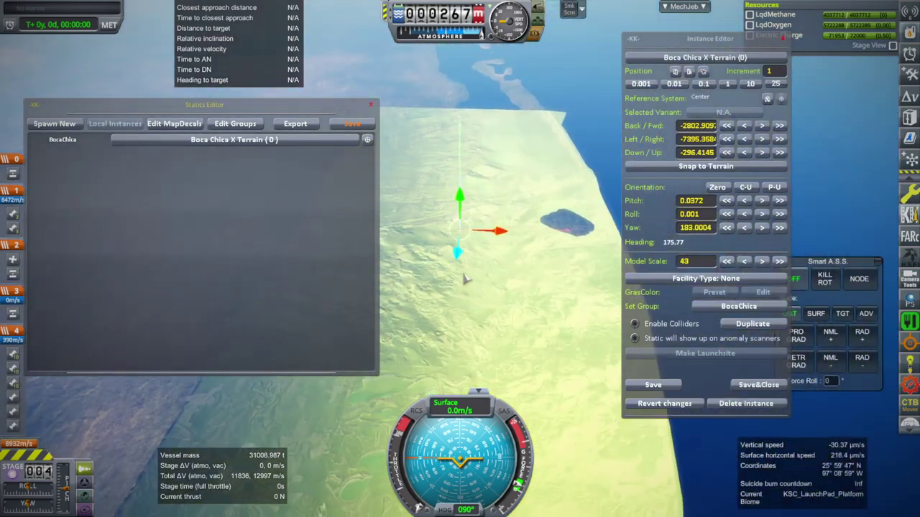
Examine the extent of the Boca Chica terrain and how it meets the coastline and the space center's grass area
left_click_drag(501, 284, 479, 321)
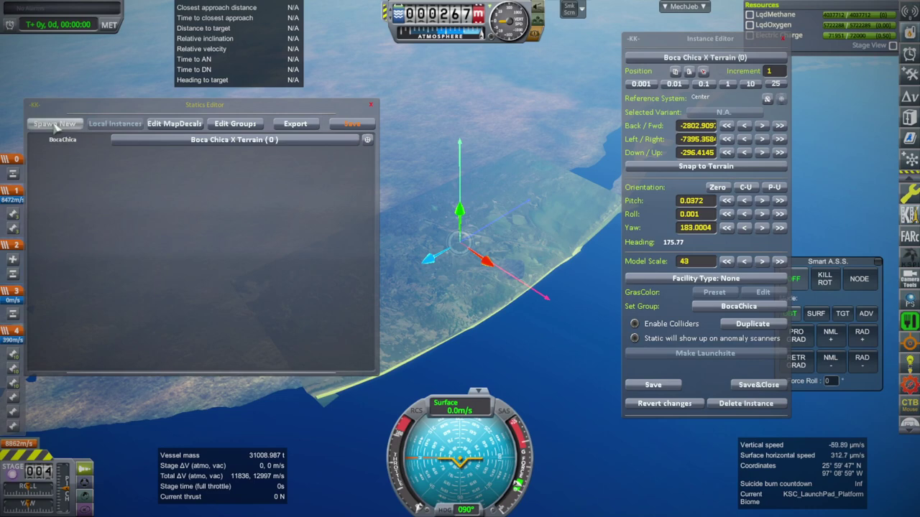
left_click_drag(165, 108, 102, 98)
left_click_drag(646, 37, 769, 49)
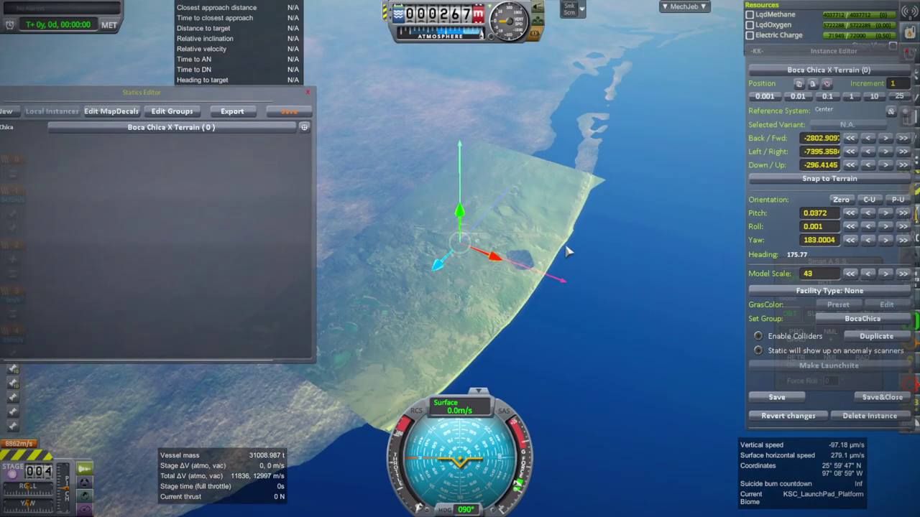
left_click_drag(580, 254, 587, 316)
scroll(588, 318, "up", 10)
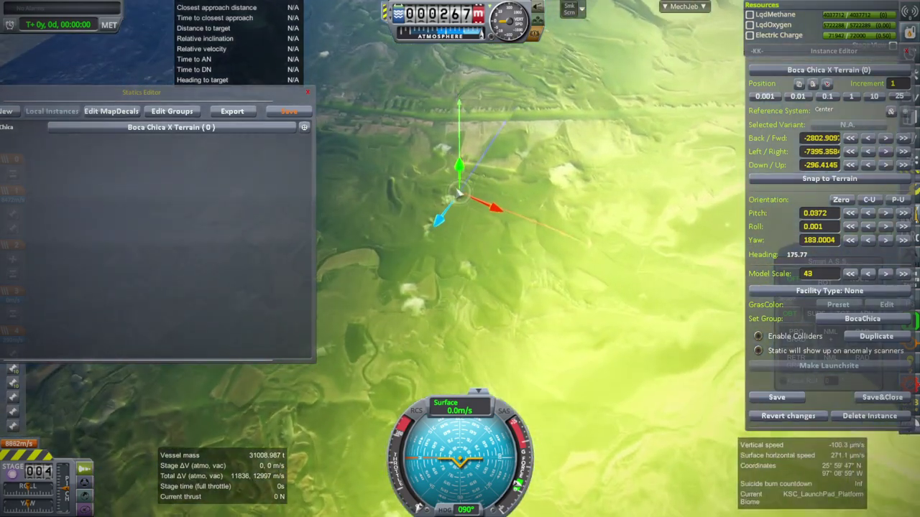
left_click_drag(567, 195, 610, 224)
scroll(612, 230, "down", 10)
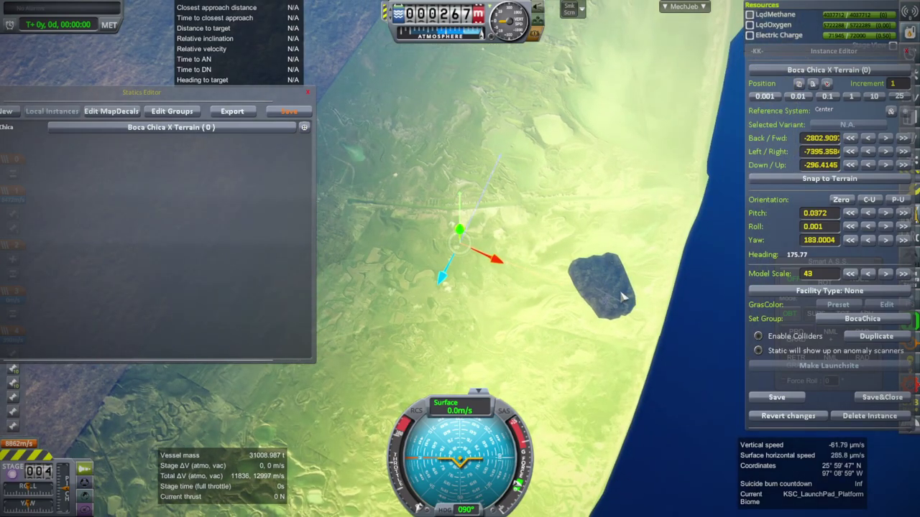
left_click_drag(588, 290, 604, 139)
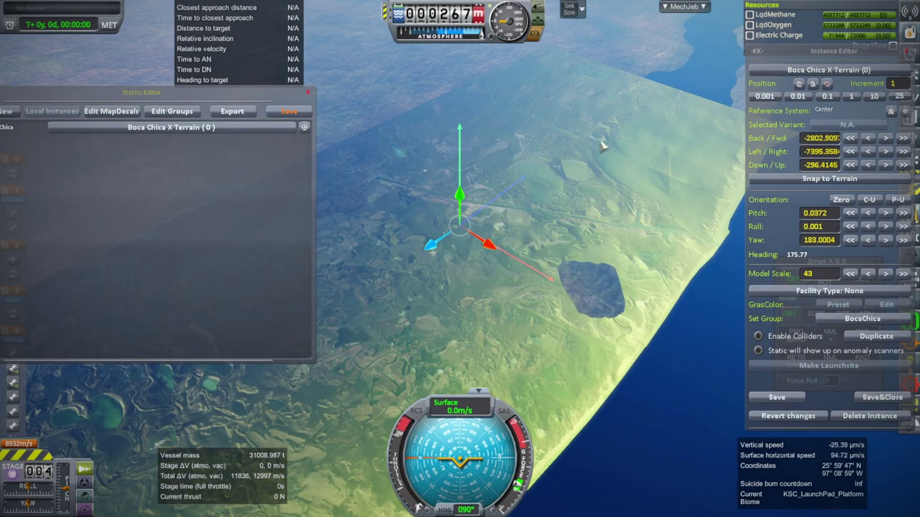
left_click_drag(647, 274, 575, 259)
scroll(575, 262, "up", 5)
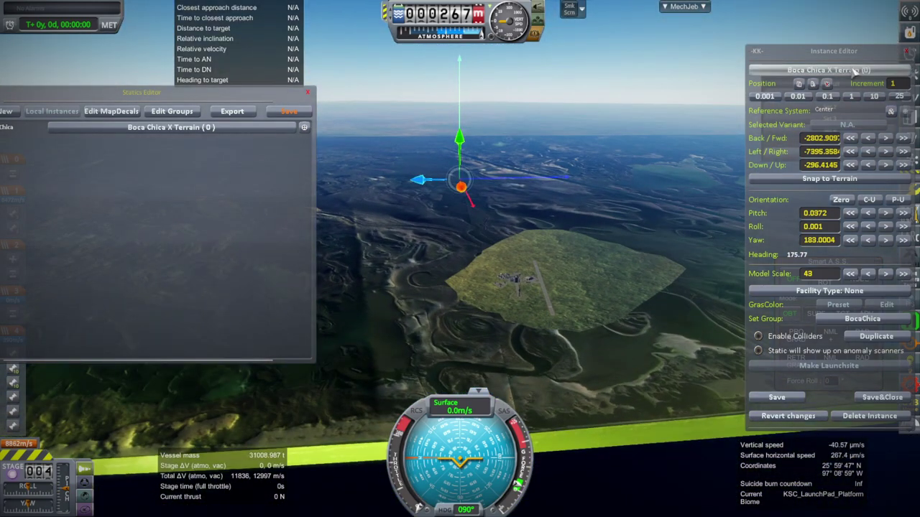
Raise the Boca Chica X Terrain to a Down/Up position of -277.6947 using an increment of 10, and save and close the instance
left_click_drag(855, 69, 757, 66)
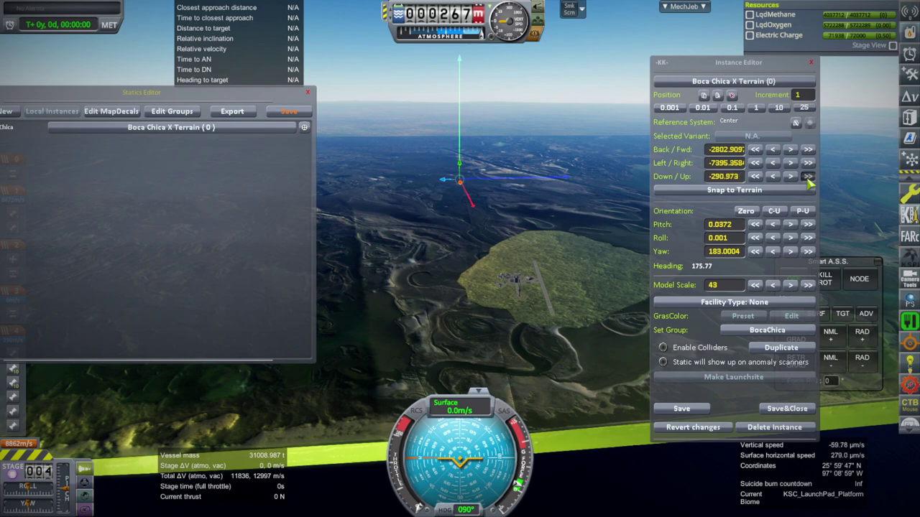
left_click(779, 108)
left_click(779, 179)
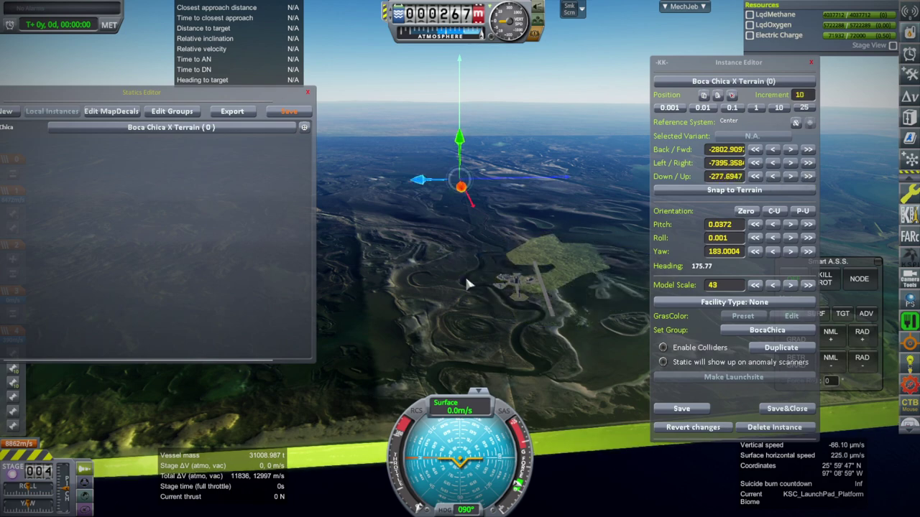
left_click_drag(527, 271, 516, 305)
scroll(534, 280, "down", 4)
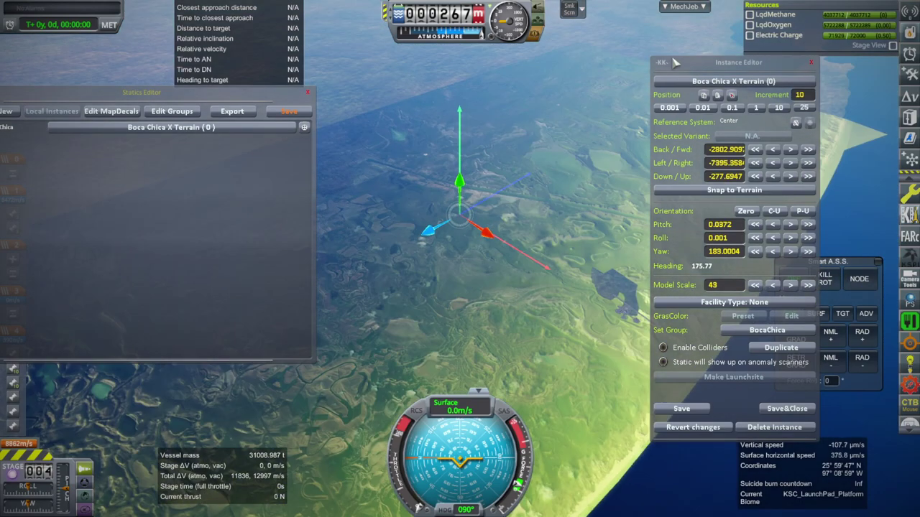
left_click_drag(676, 63, 530, 58)
left_click(646, 405)
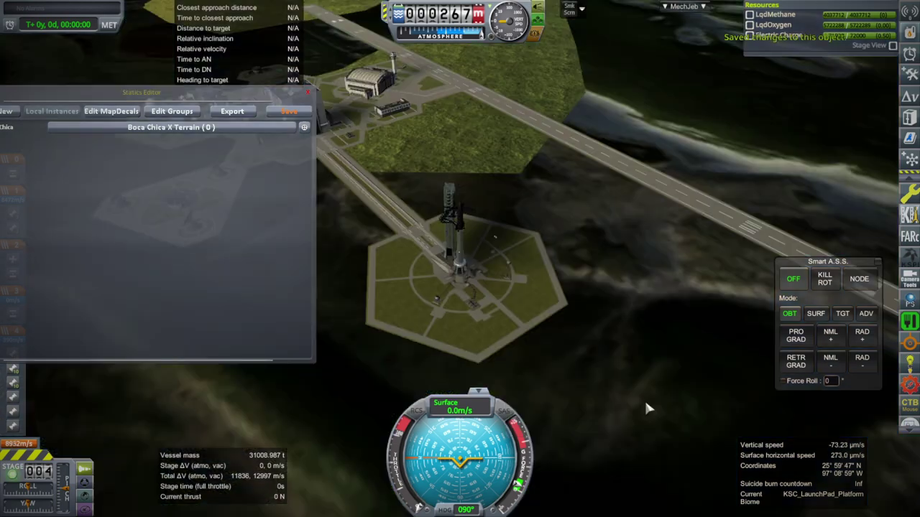
Close the Statics Editor and inspect the launch pad against the surrounding terrain
left_click_drag(585, 352, 661, 354)
scroll(647, 357, "up", 4)
scroll(657, 332, "up", 2)
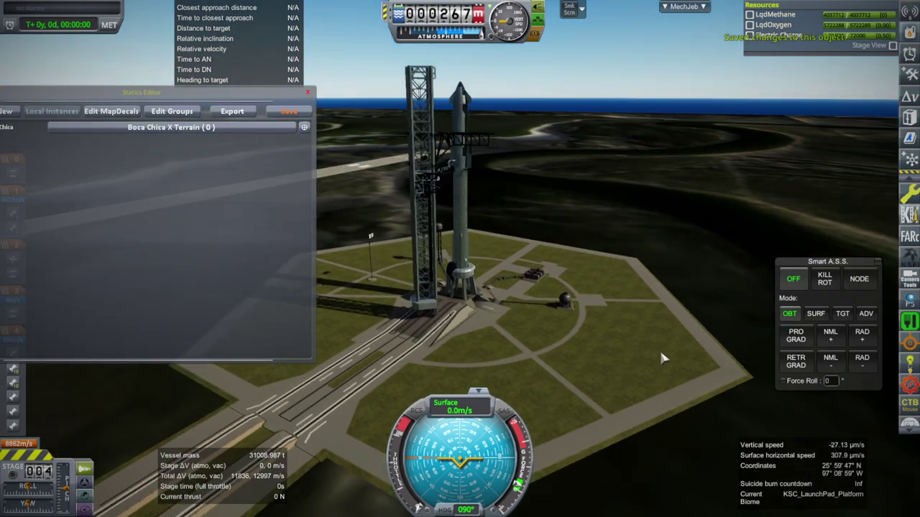
left_click(312, 92)
left_click_drag(589, 186, 568, 215)
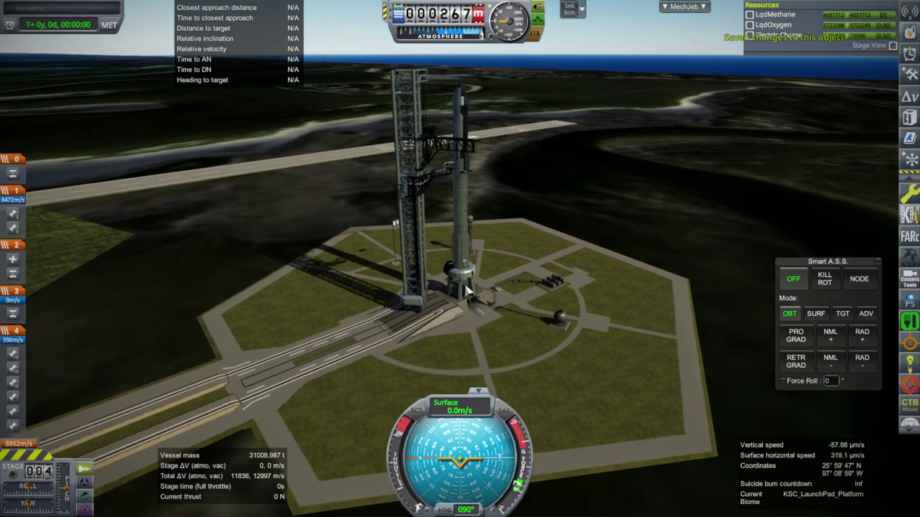
left_click_drag(504, 311, 604, 315)
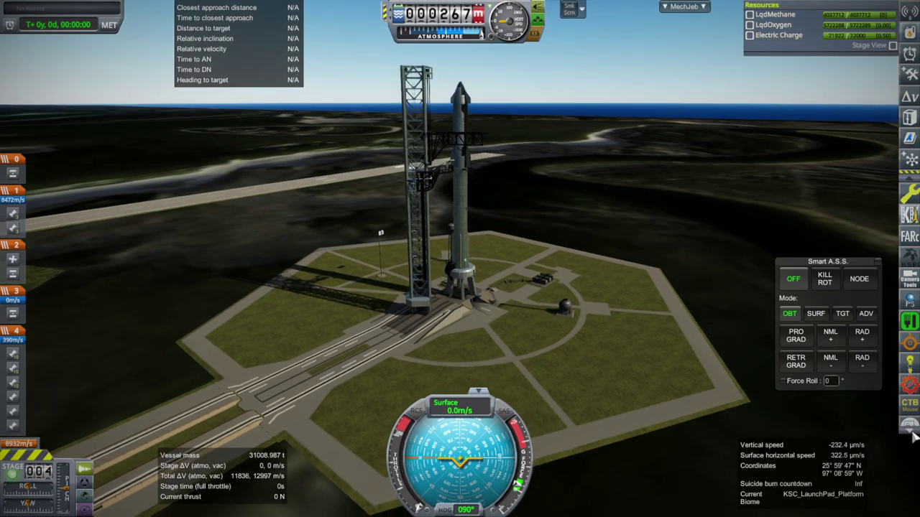
Find kOS among the mod tools and open the terminal of the Starship-Cargo CPU
scroll(911, 433, "down", 8)
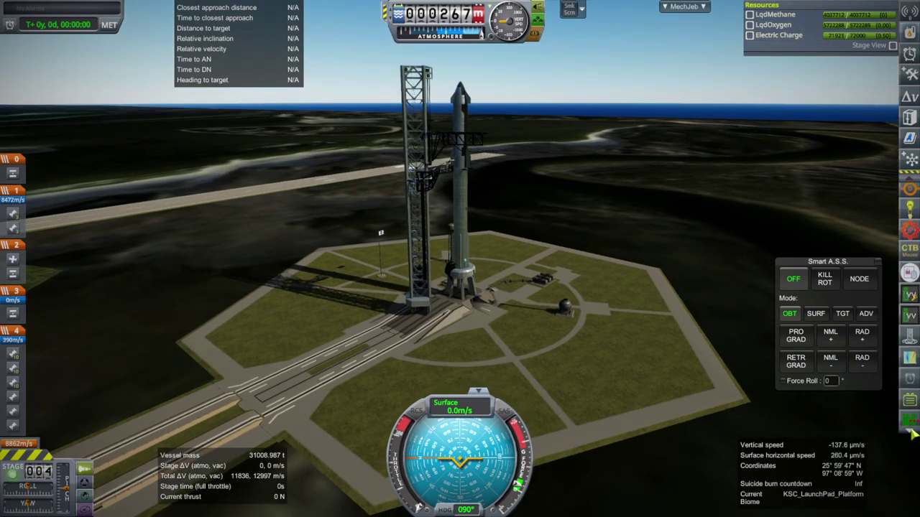
scroll(911, 433, "down", 2)
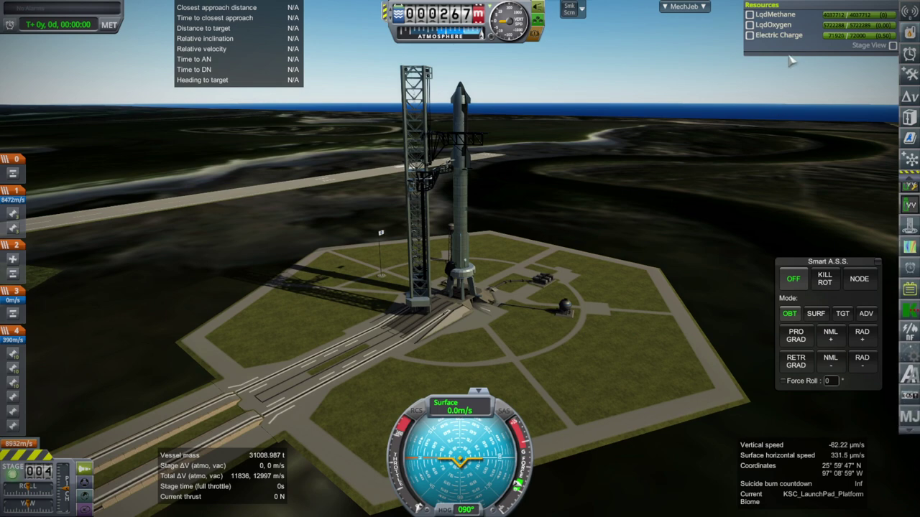
left_click_drag(716, 167, 729, 166)
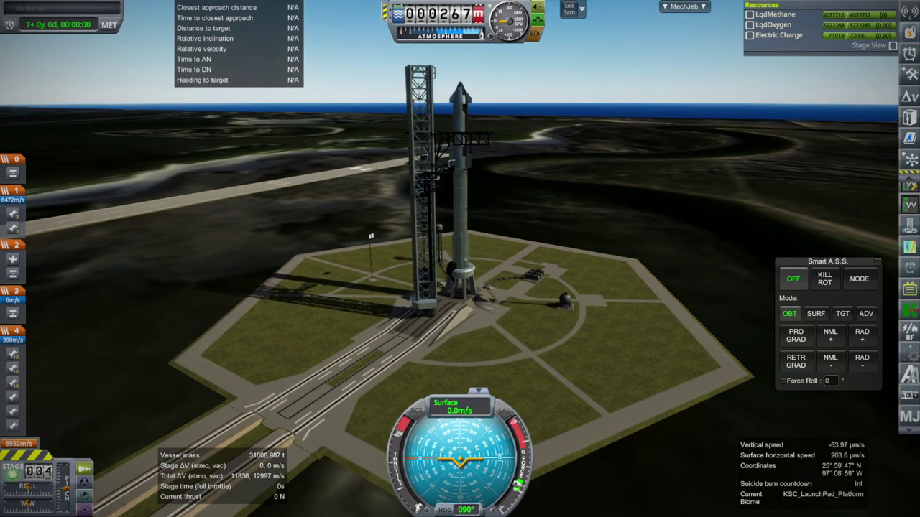
left_click(910, 32)
left_click(793, 36)
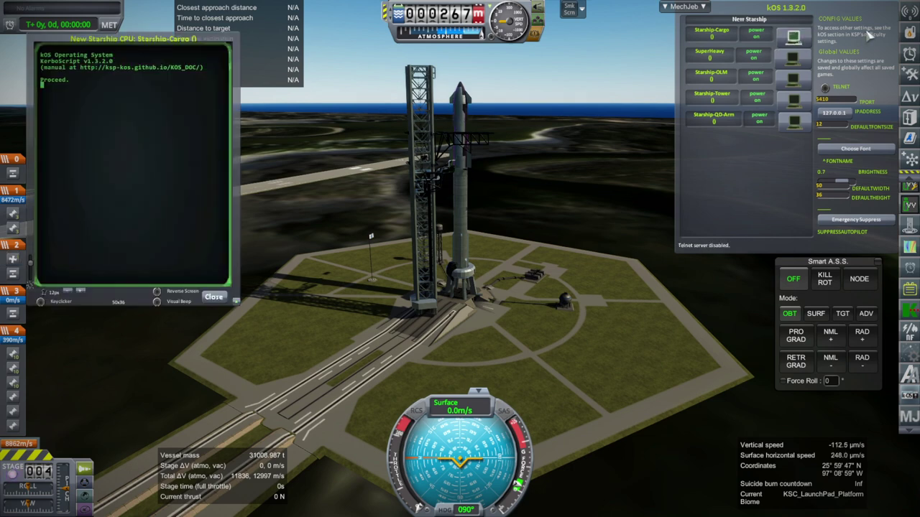
Close the kOS control window and run the command "run starship." in the Starship-Cargo terminal
left_click(909, 31)
left_click_drag(694, 184, 716, 182)
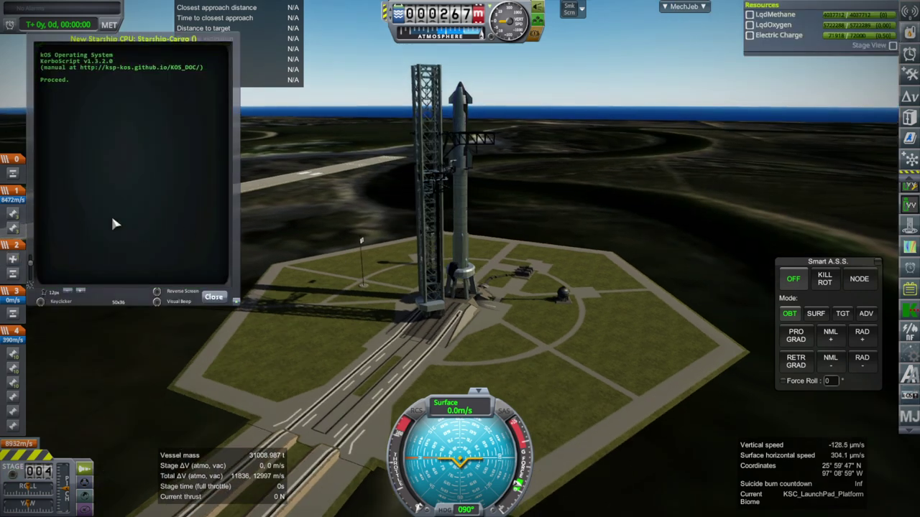
left_click_drag(119, 223, 138, 282)
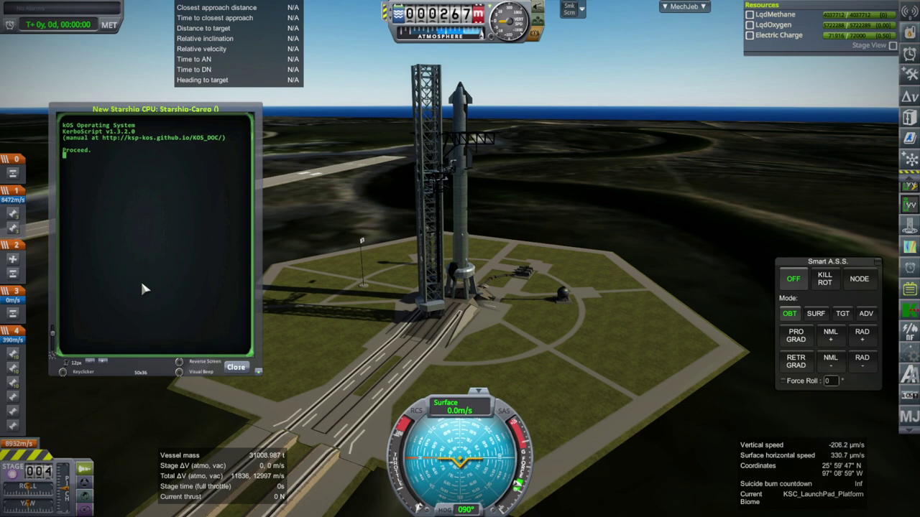
type("run starship.")
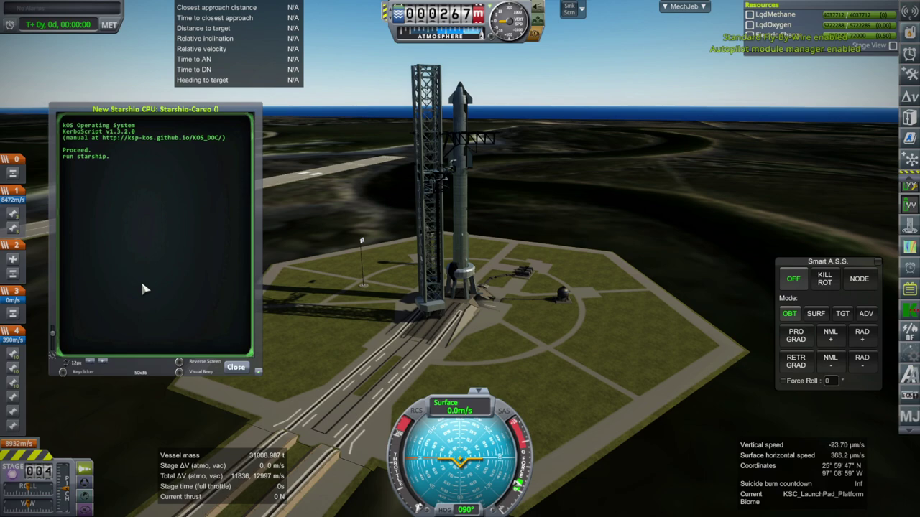
type("p")
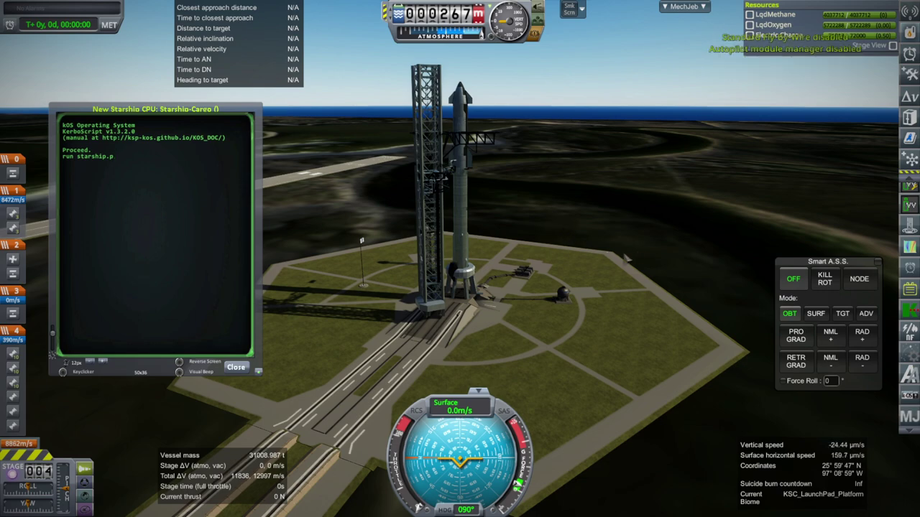
left_click(588, 260)
left_click_drag(644, 250, 590, 262)
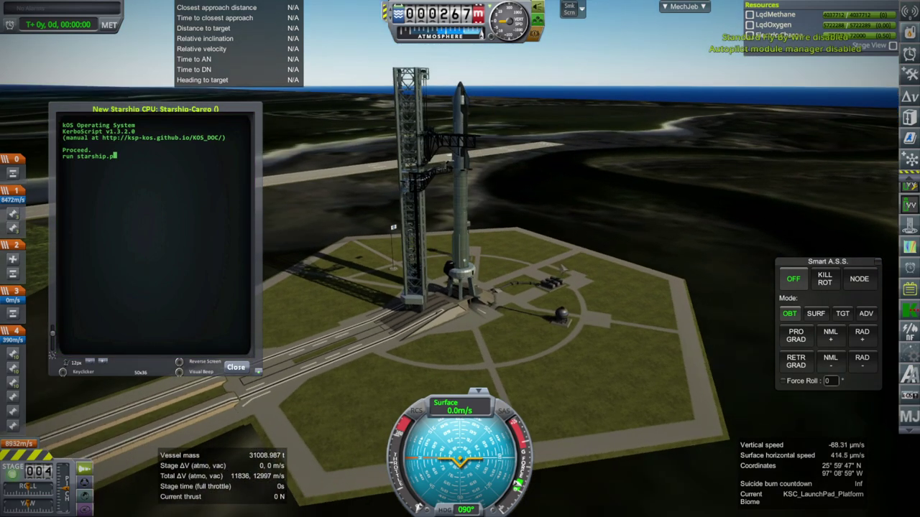
left_click(127, 285)
key("BackSpace")
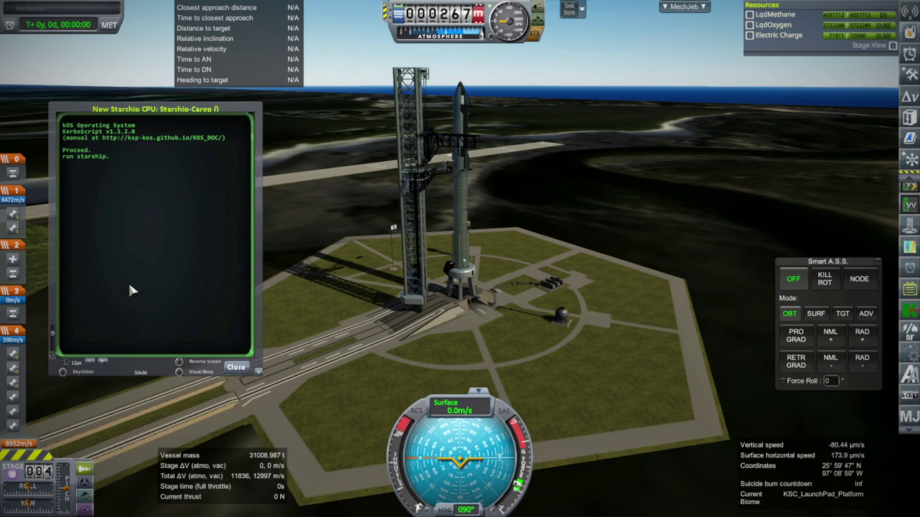
key("Return")
Follow the rocket's liftoff and ascent, and look over the launch site and surrounding terrain from above
left_click(579, 394)
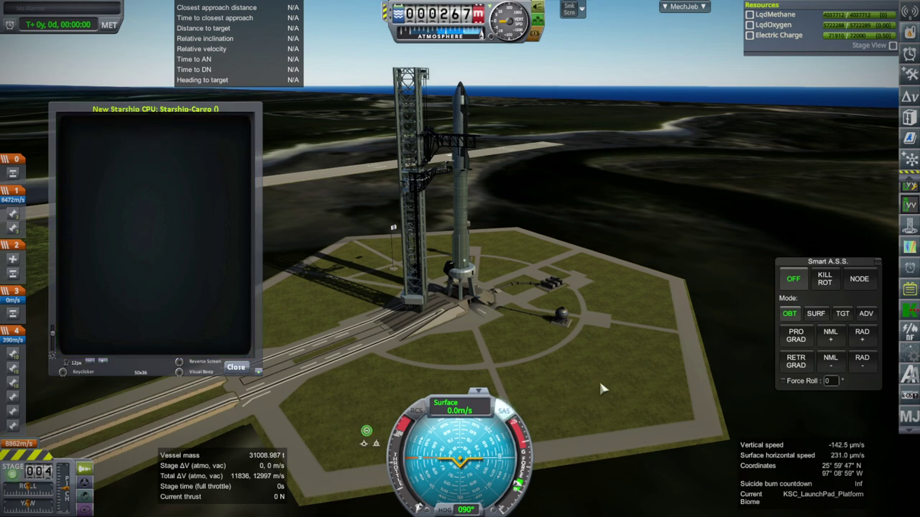
left_click_drag(579, 394, 601, 370)
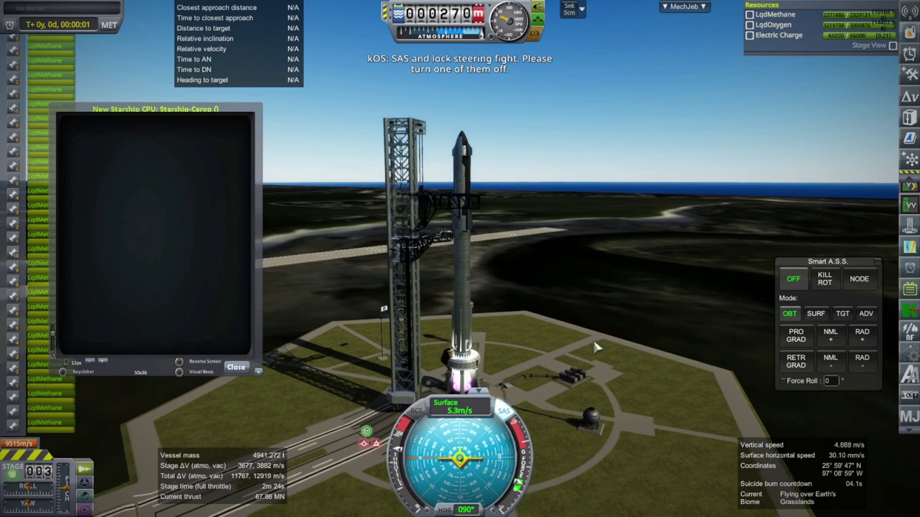
left_click_drag(594, 343, 586, 390)
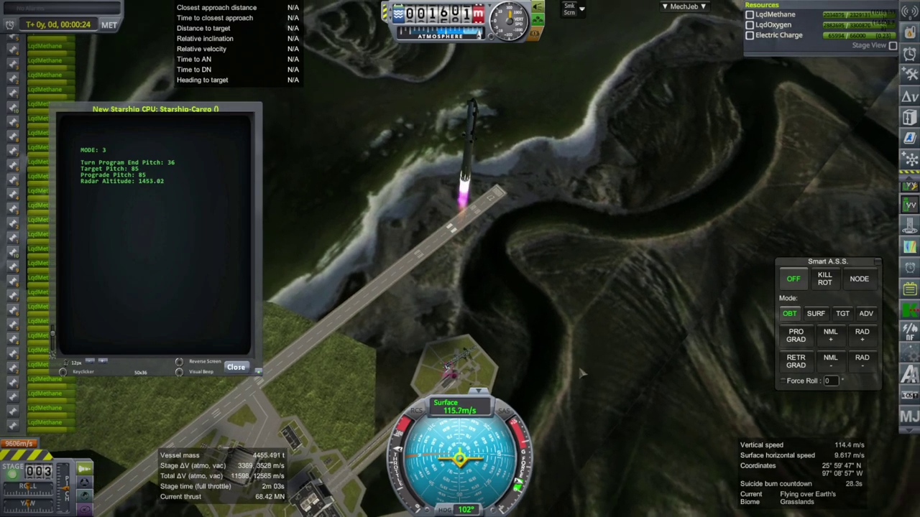
left_click_drag(575, 380, 559, 201)
Pause the game and revert the flight to Vehicle Assembly
key("Escape")
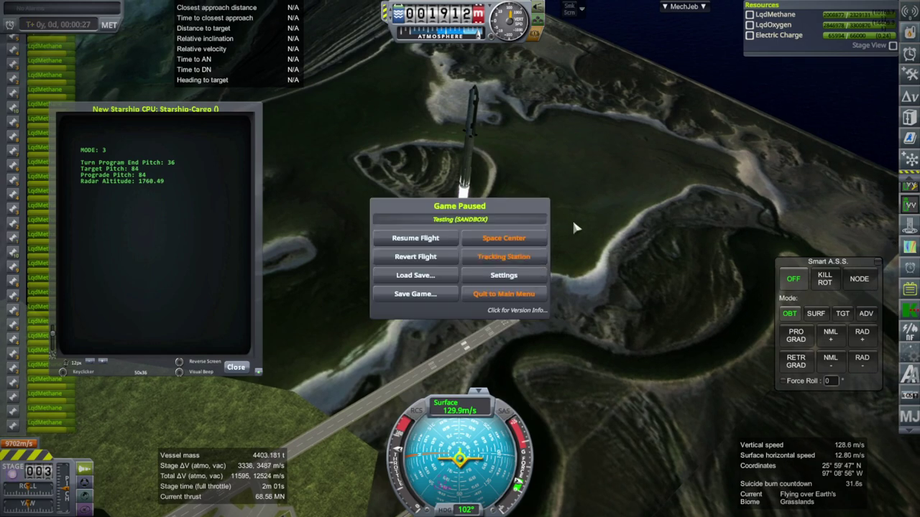
left_click(406, 257)
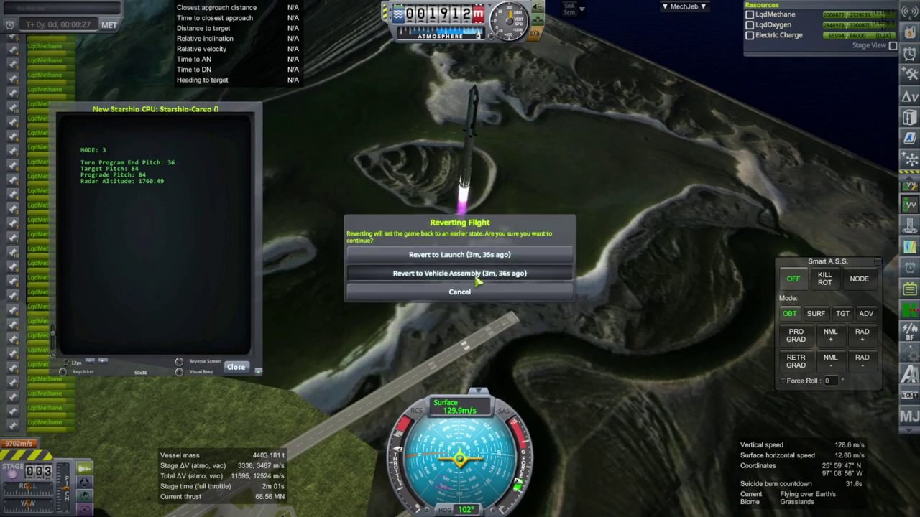
left_click(477, 278)
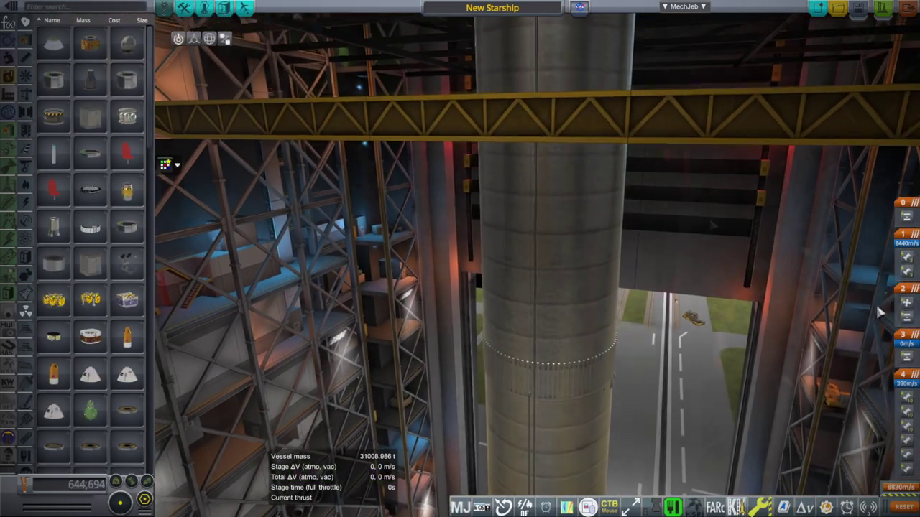
Hide the assembly building interior and list the launch clamp part category, with the underside of the launch mount in view
left_click_drag(878, 308, 707, 223)
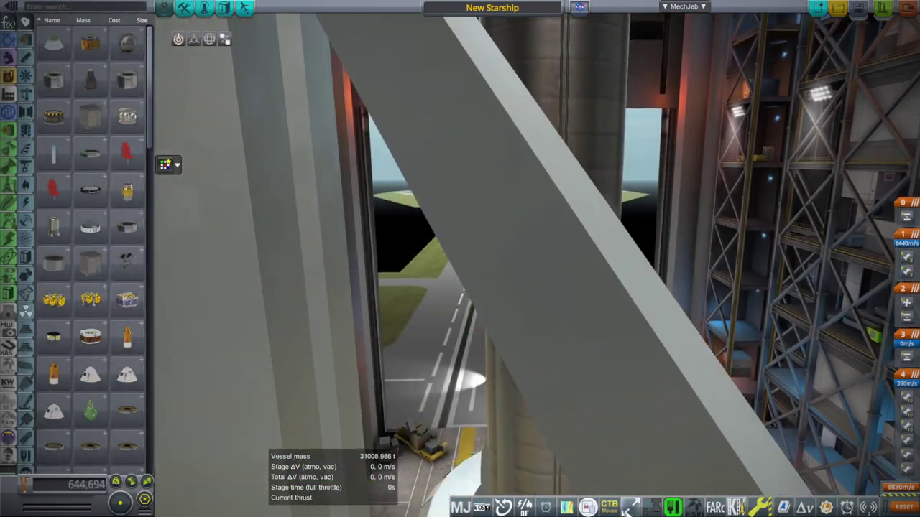
left_click(631, 507)
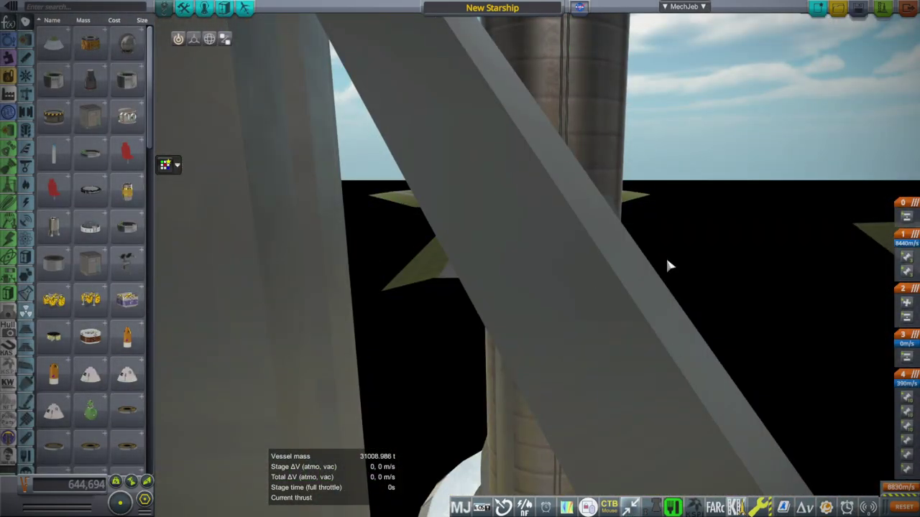
left_click_drag(855, 307, 597, 256)
scroll(598, 248, "down", 5)
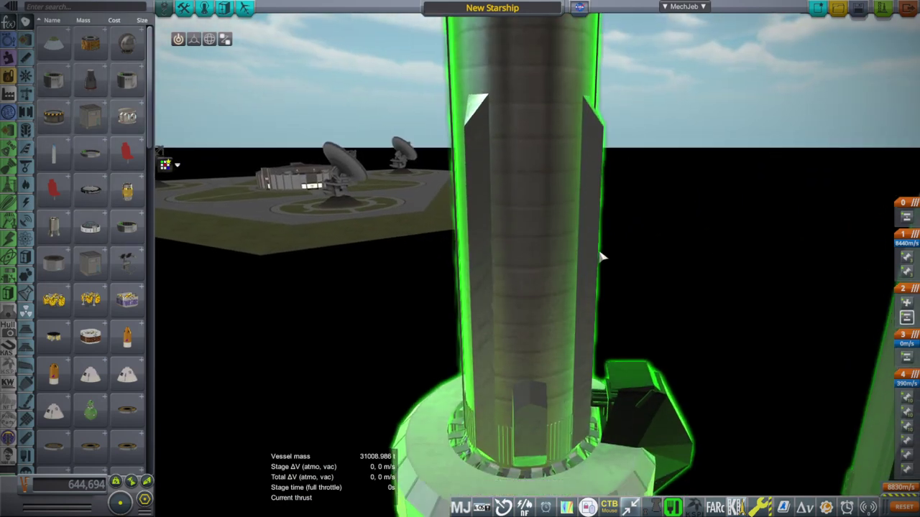
scroll(594, 242, "down", 6)
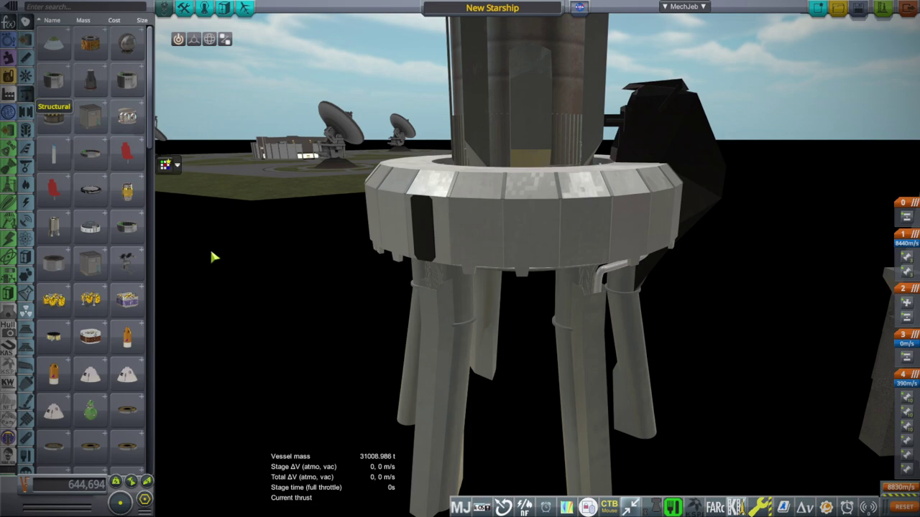
left_click_drag(218, 245, 268, 137)
left_click_drag(632, 410, 576, 305)
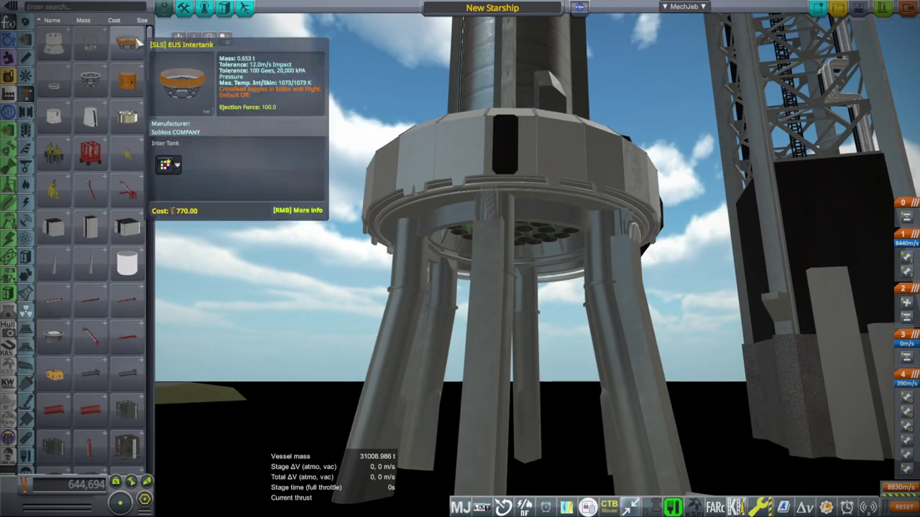
Attach a pair of red launch clamps in two-way symmetry beneath the launch mount ring, between its legs
scroll(140, 143, "down", 10)
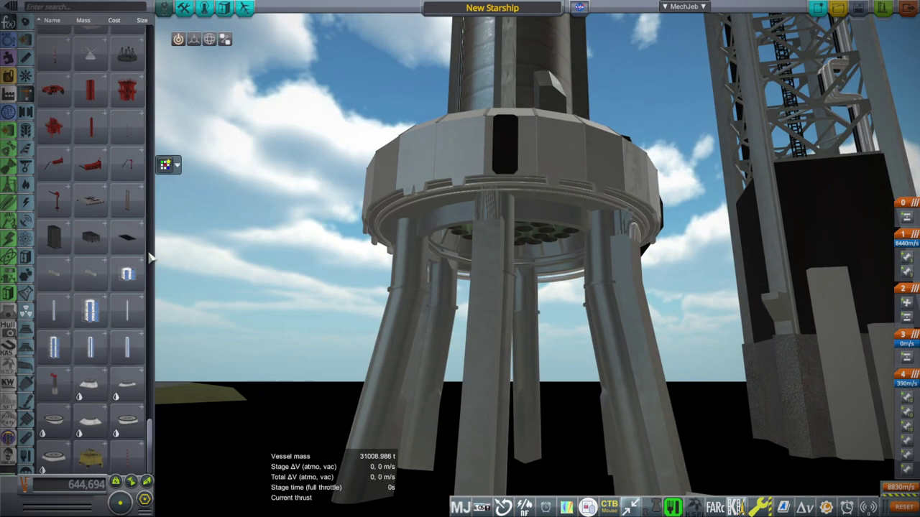
left_click(53, 384)
left_click_drag(539, 215, 493, 198)
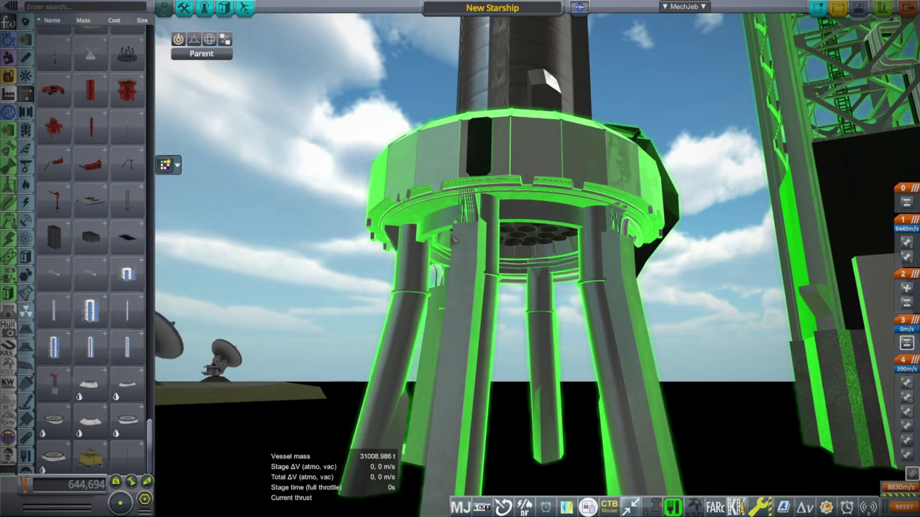
left_click(491, 196)
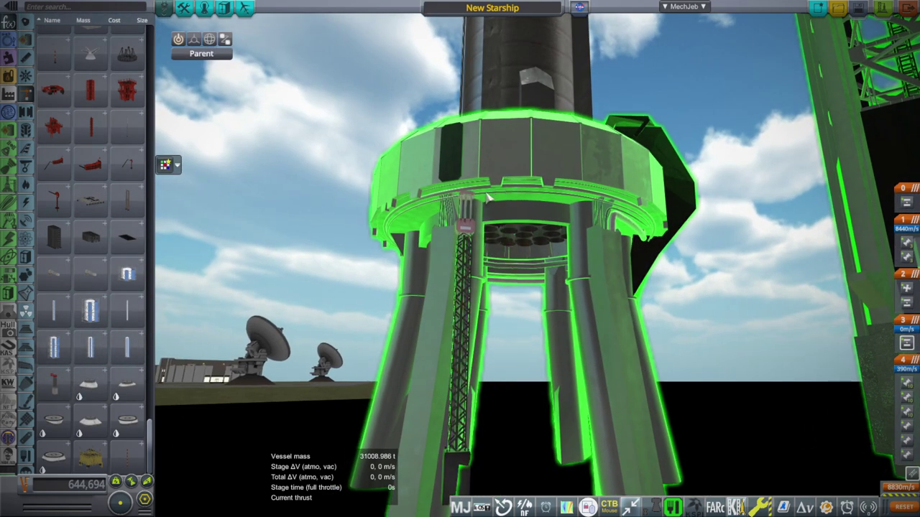
key("x")
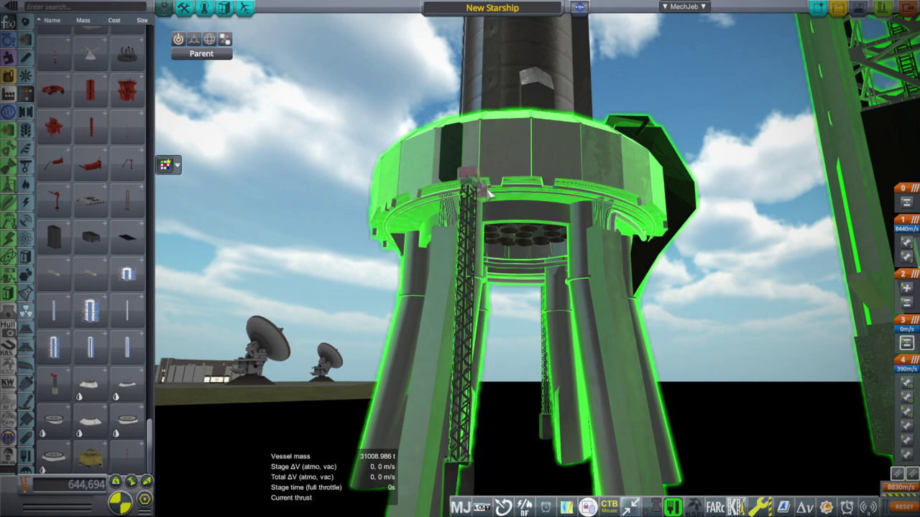
left_click(494, 194)
left_click(491, 195)
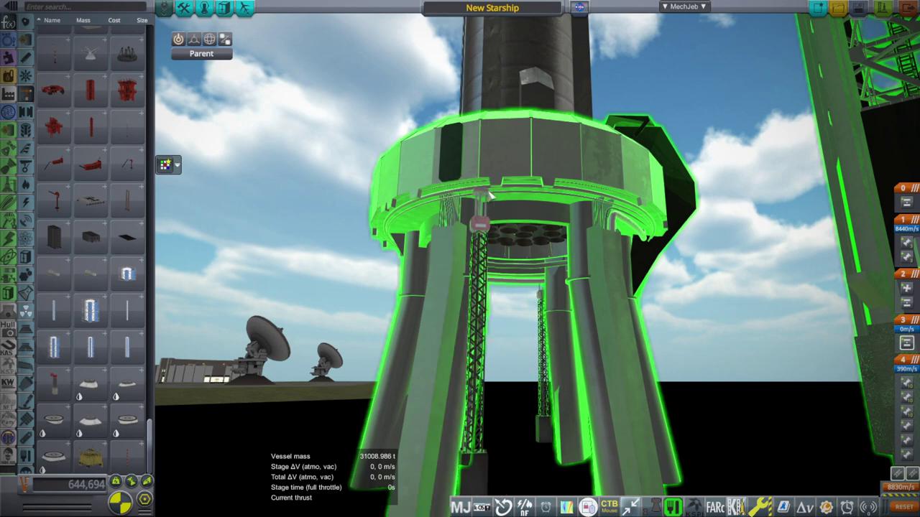
left_click(491, 195)
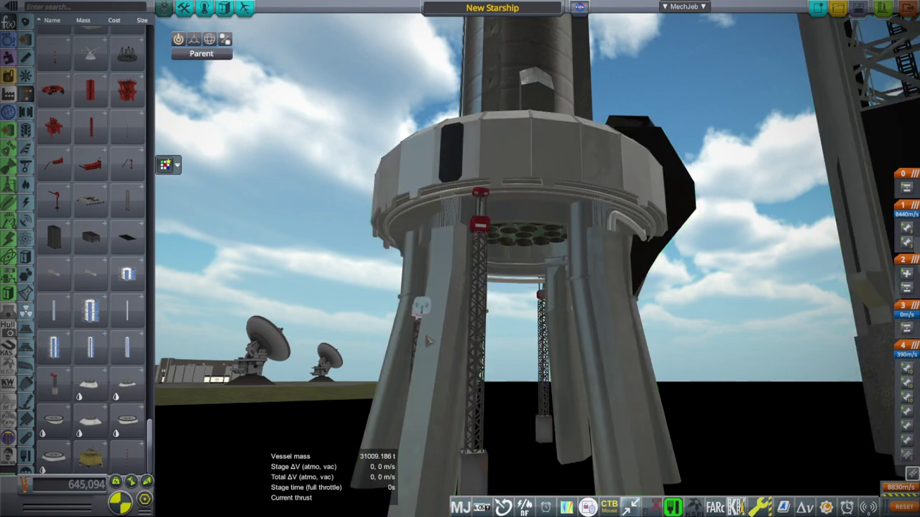
Attach a second two-way symmetric pair of launch clamps beneath the remaining sides of the launch mount ring
left_click_drag(443, 340, 468, 296)
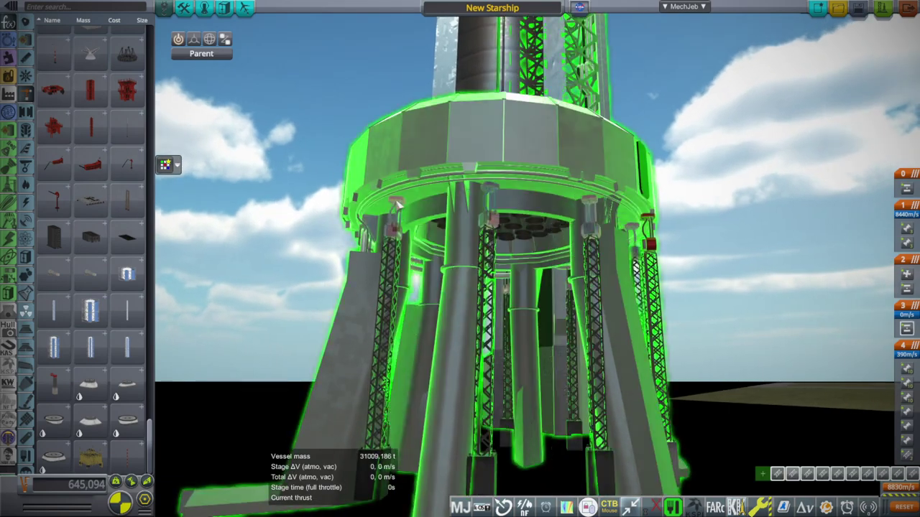
key("x")
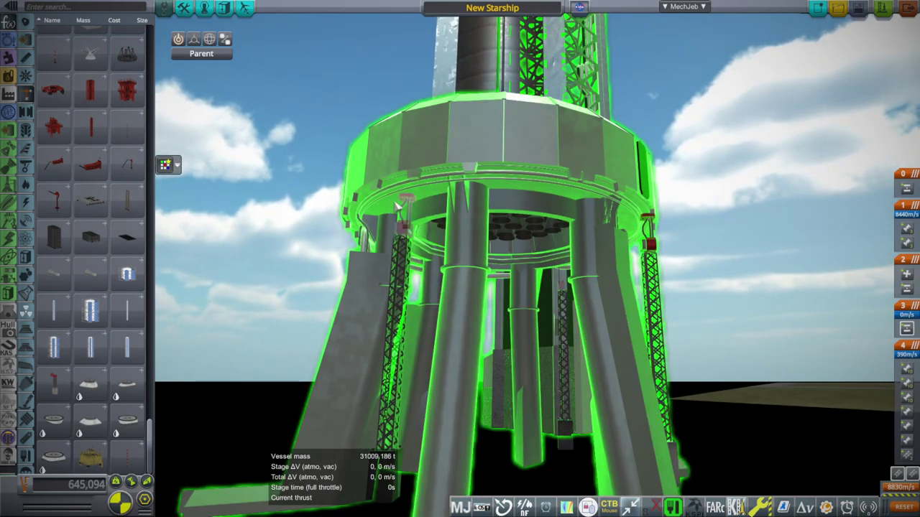
left_click(396, 205)
Turn symmetry off and attach individual launch clamps to the corner supports of the launch tower's base
left_click_drag(721, 193, 378, 345)
scroll(687, 303, "down", 5)
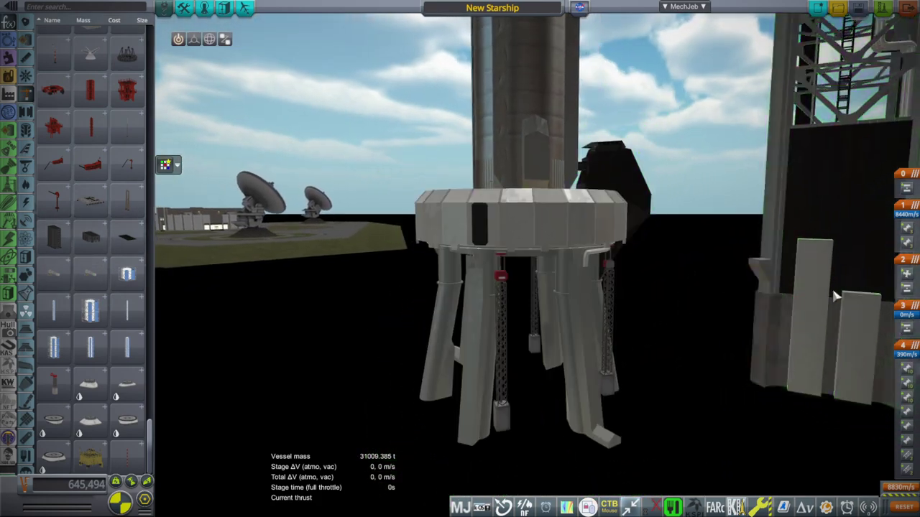
left_click_drag(836, 296, 558, 301)
scroll(558, 299, "down", 4)
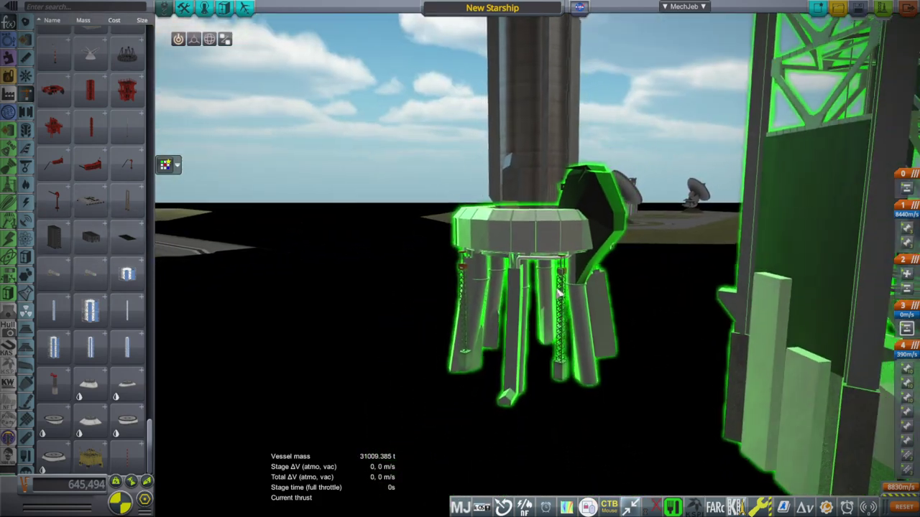
left_click_drag(602, 335, 556, 283)
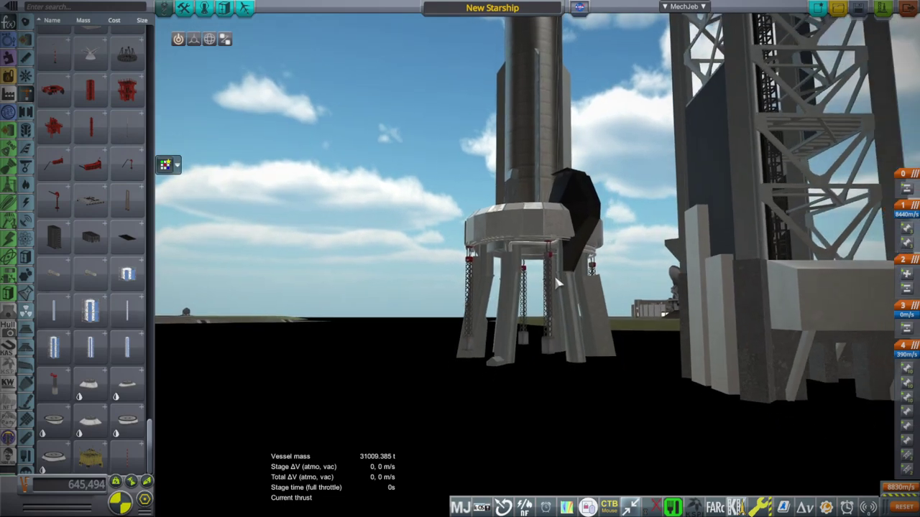
left_click(51, 381)
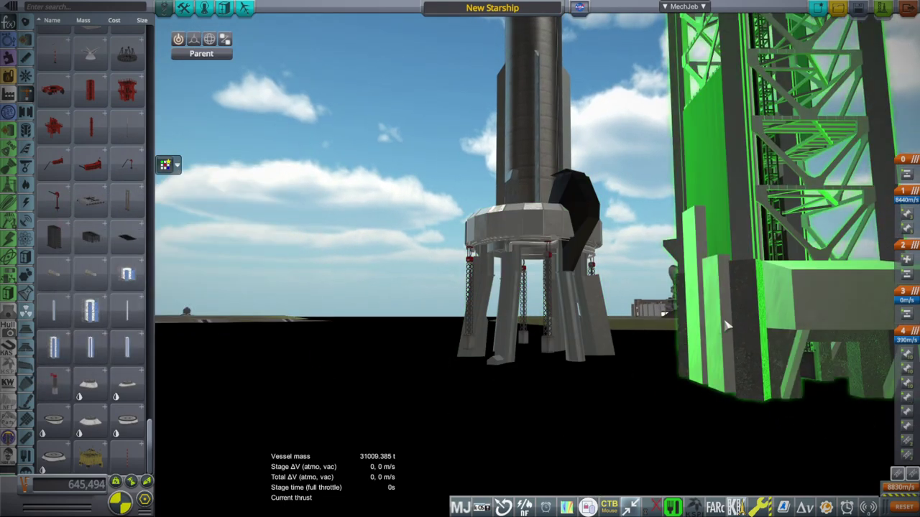
left_click_drag(720, 306, 794, 290)
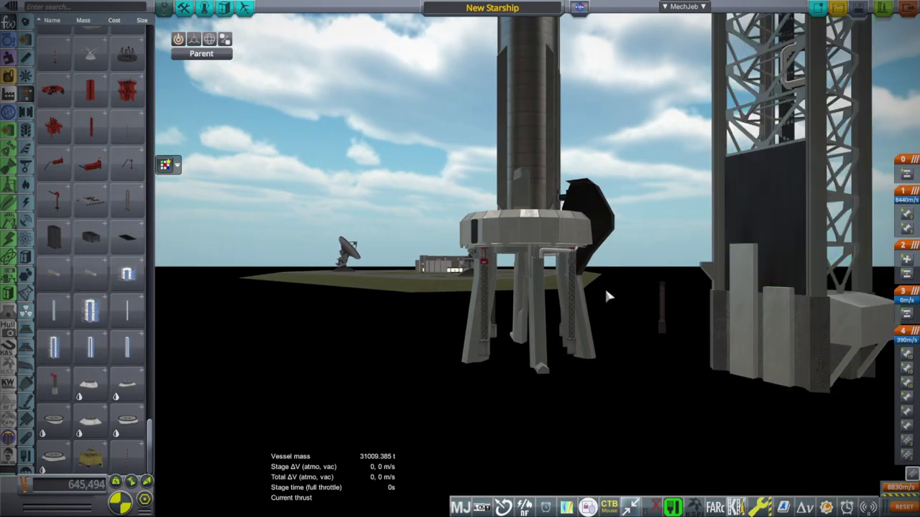
left_click_drag(572, 300, 649, 280)
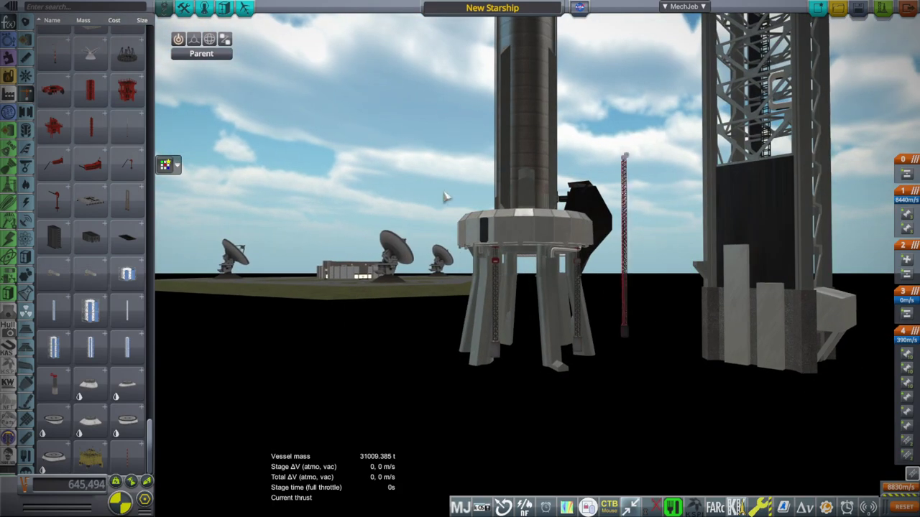
left_click_drag(749, 327, 492, 310)
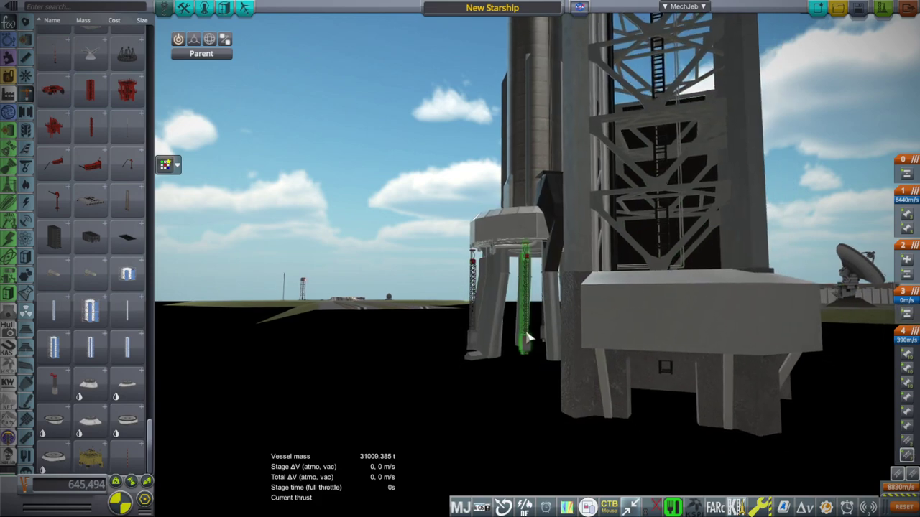
left_click_drag(529, 339, 662, 332)
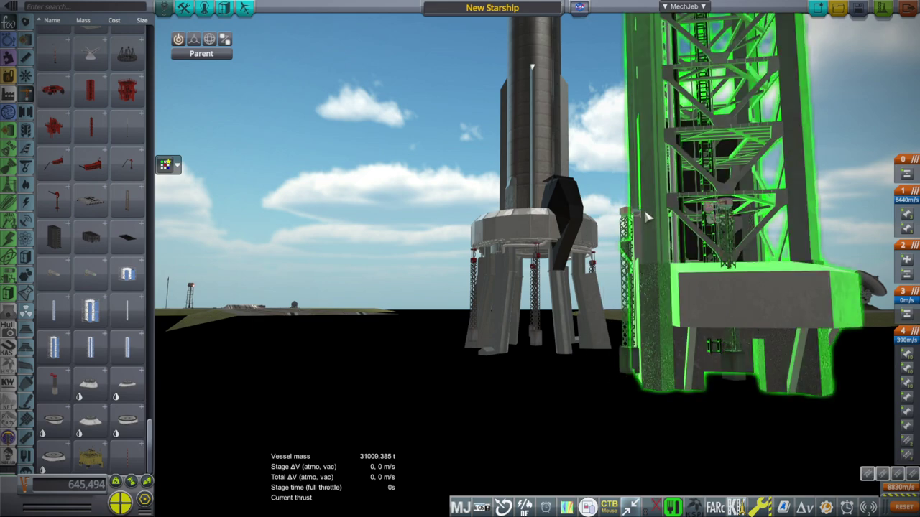
key("x")
key("x")
key("x")
key("x")
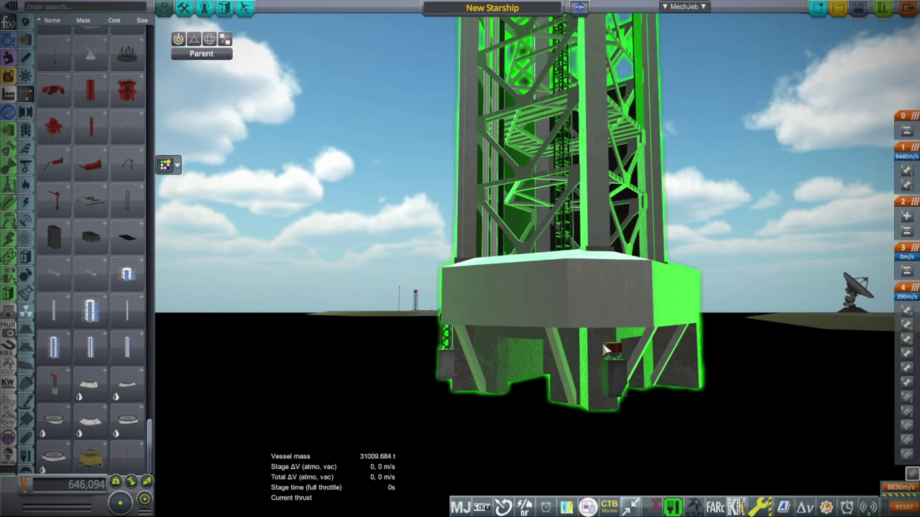
left_click(607, 349)
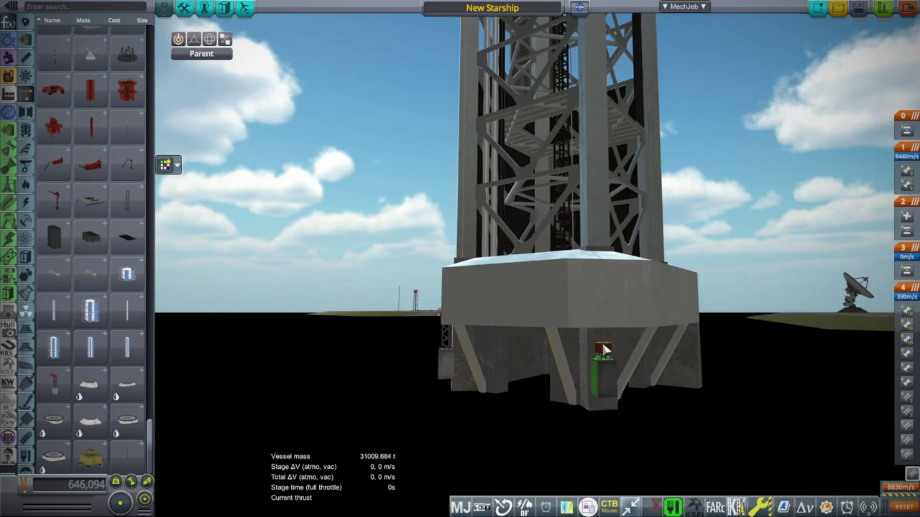
Attach the remaining launch clamp to the tower base's corner support and raise the whole assembly slightly above the clamp feet
left_click(604, 350)
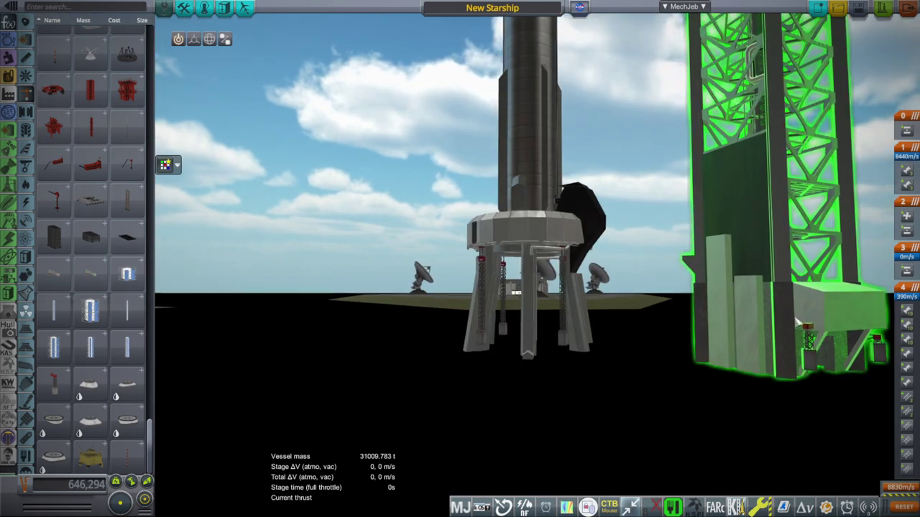
left_click(789, 303)
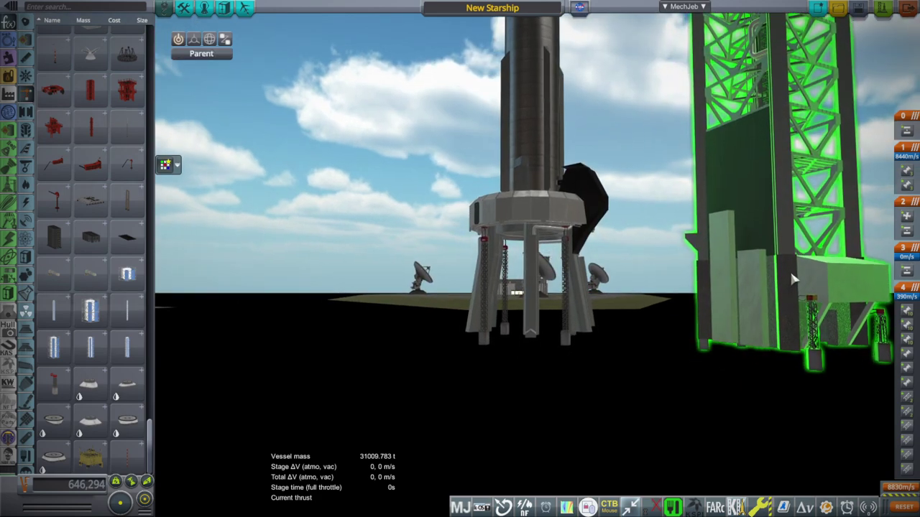
left_click(793, 270)
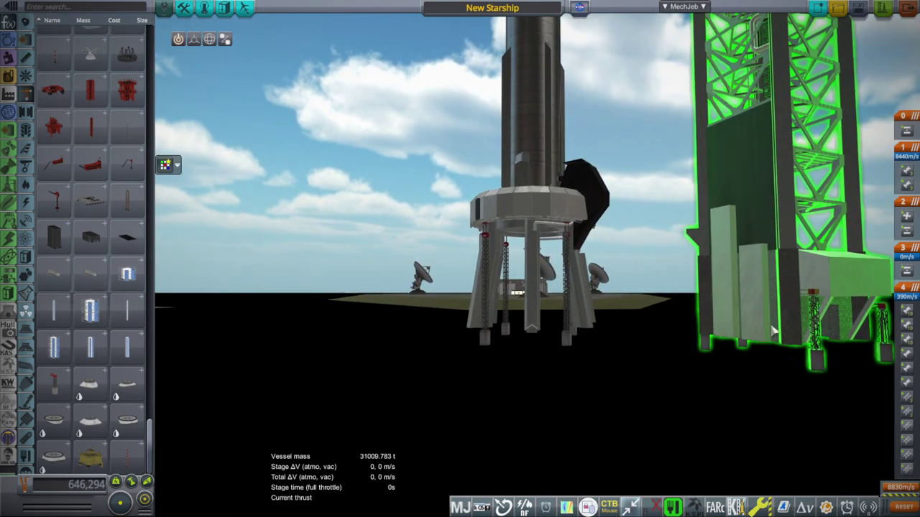
left_click_drag(747, 363, 705, 359)
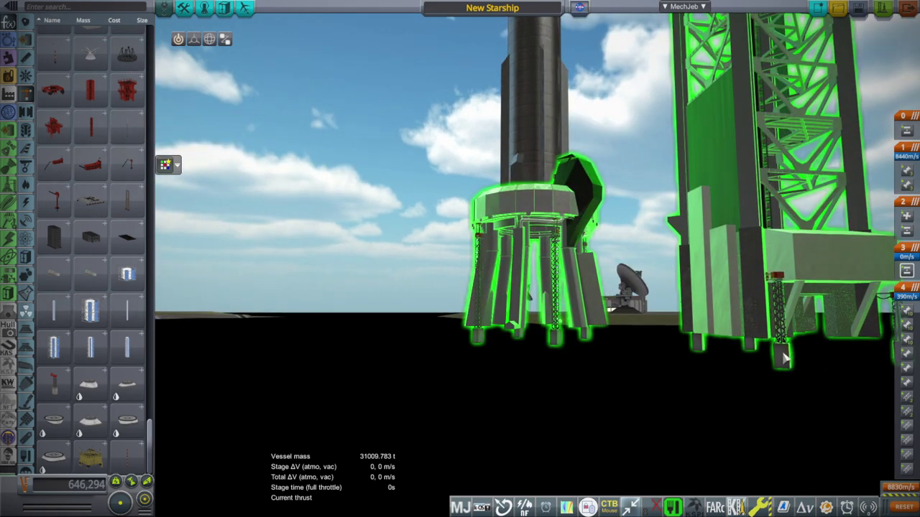
left_click_drag(792, 365, 737, 371)
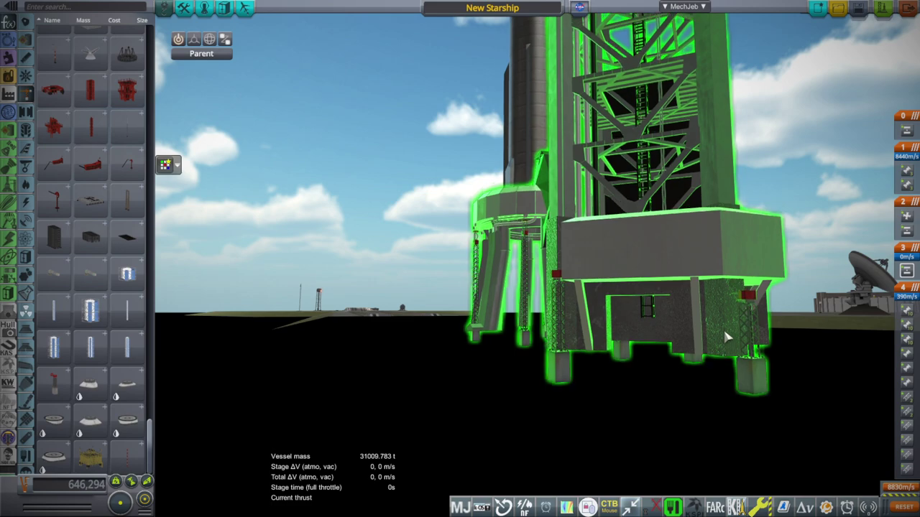
left_click(725, 331)
left_click_drag(731, 335, 547, 356)
Add a separate stage, move all launch clamps out of the engine stage into it, and reorder it as stage 0
left_click(888, 475)
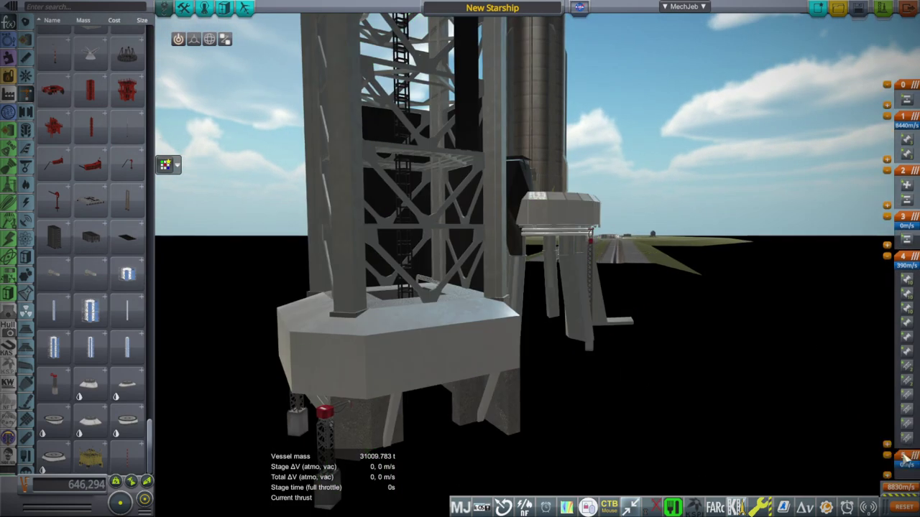
left_click_drag(907, 439, 908, 475)
left_click_drag(908, 440, 909, 475)
left_click_drag(908, 411, 907, 441)
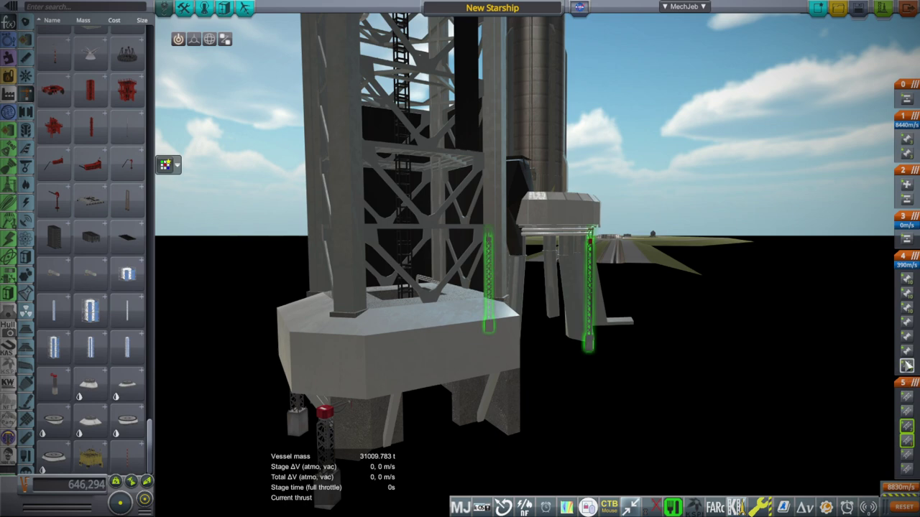
left_click_drag(906, 366, 903, 96)
Inspect the clamped tower and launch mount, and send the vessel to the launch pad
left_click_drag(866, 131, 790, 116)
scroll(820, 102, "down", 5)
mouse_move(865, 17)
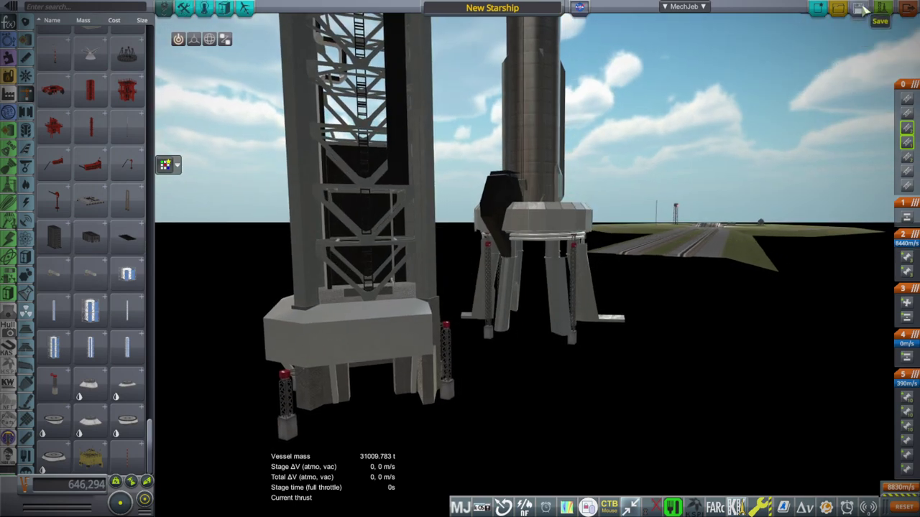
left_click_drag(789, 136, 647, 248)
left_click_drag(486, 259, 290, 258)
left_click_drag(536, 252, 814, 77)
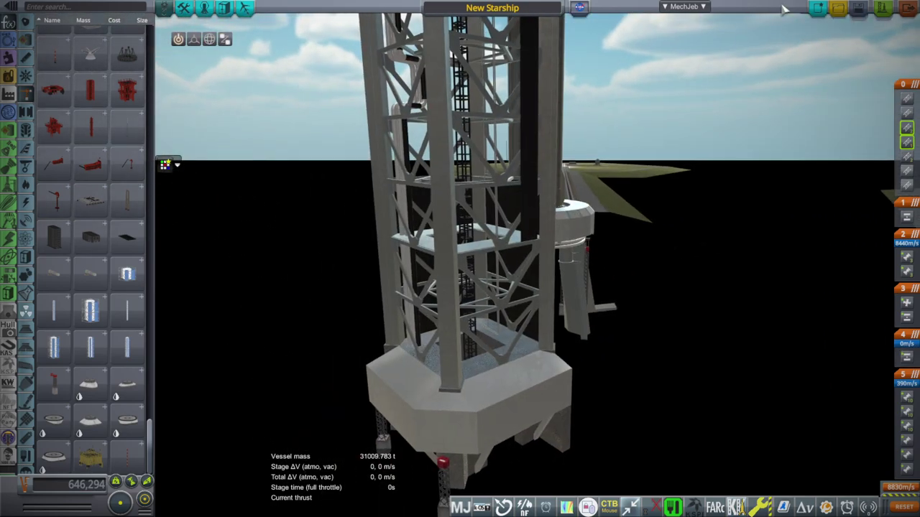
left_click(883, 8)
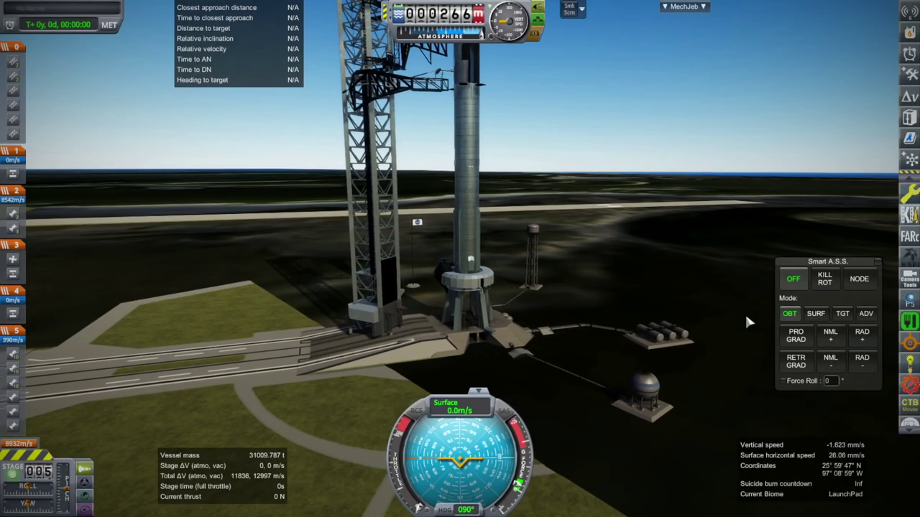
Display the vessel's resource readout and activate the first stage to launch Starship under the kOS script
scroll(528, 334, "down", 4)
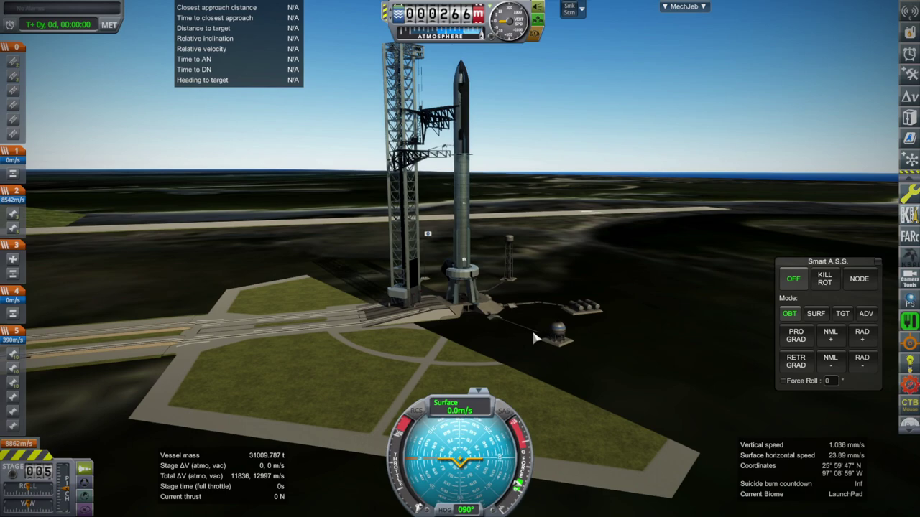
left_click_drag(533, 332, 561, 309)
left_click(910, 32)
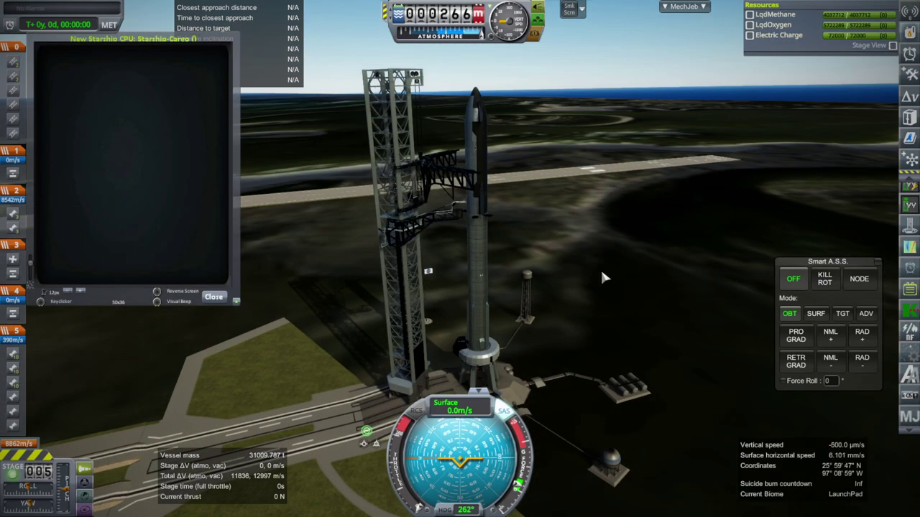
key("space")
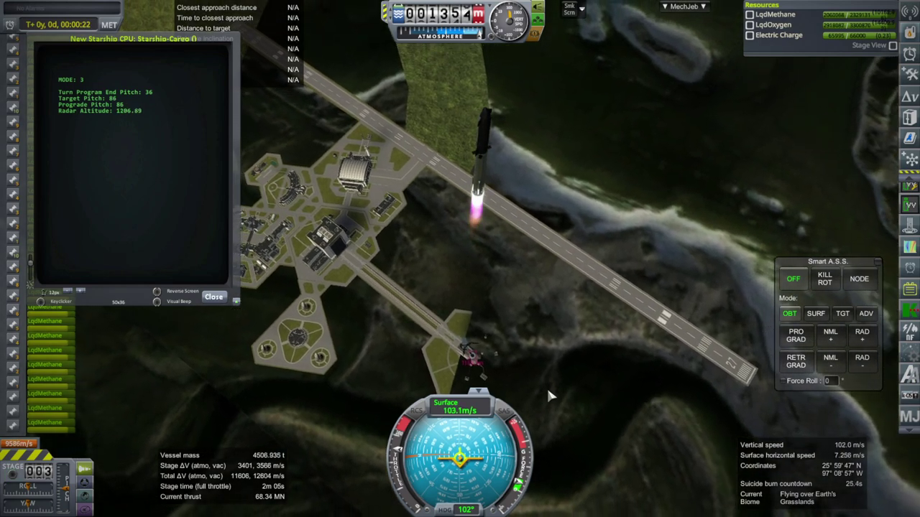
left_click_drag(547, 391, 342, 257)
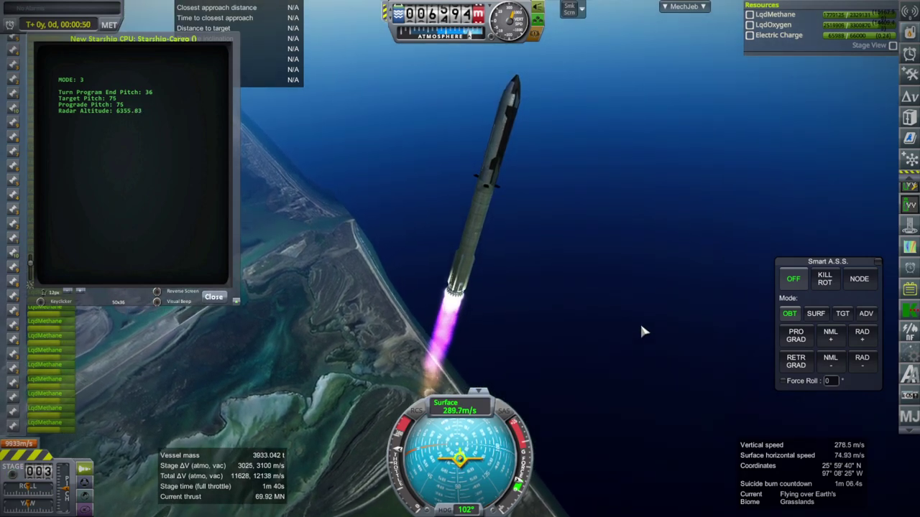
Open the Statics Editor during ascent and browse the list of static models available to spawn
key("ctrl+k")
left_click_drag(180, 241, 337, 249)
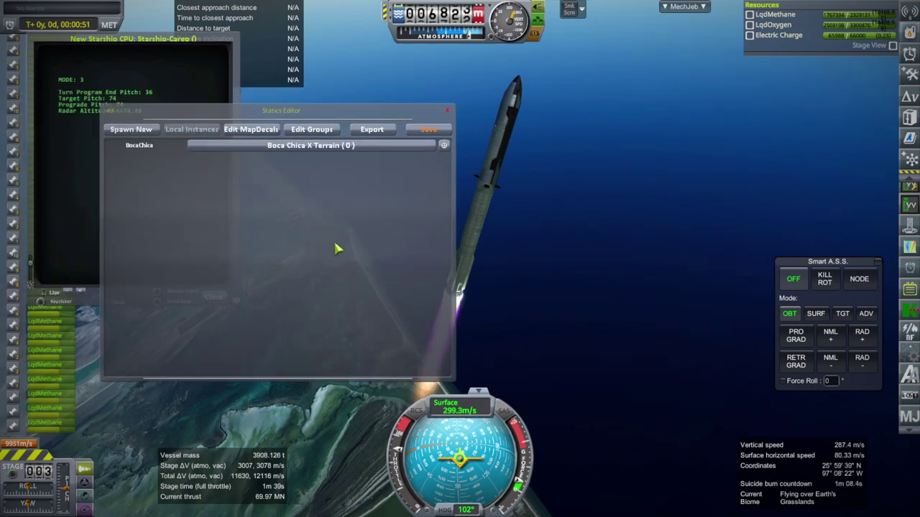
left_click(130, 130)
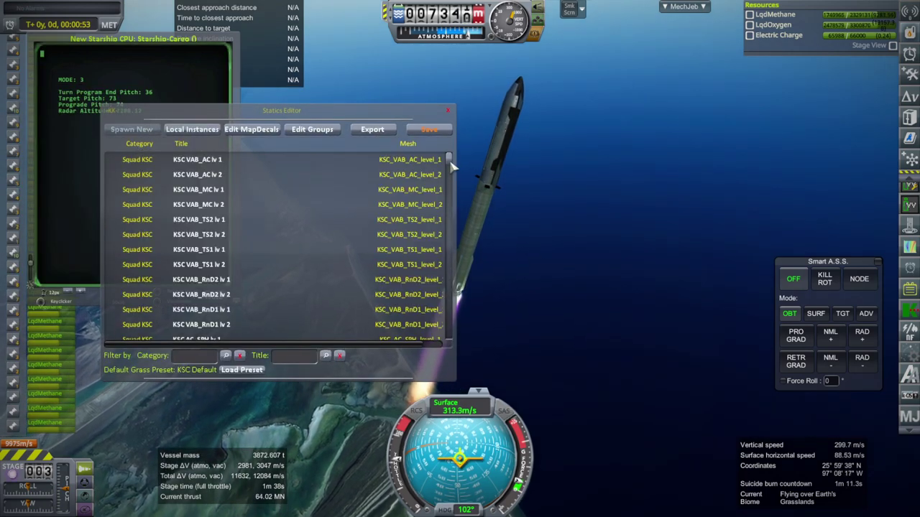
left_click_drag(424, 124, 337, 91)
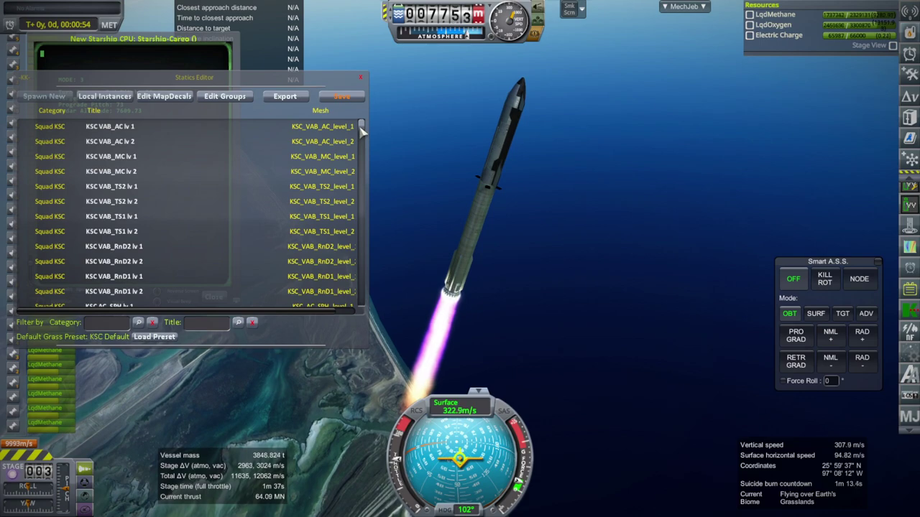
left_click_drag(364, 128, 378, 274)
Filter the static models by the title "spawn" and close the Statics Editor
left_click(102, 323)
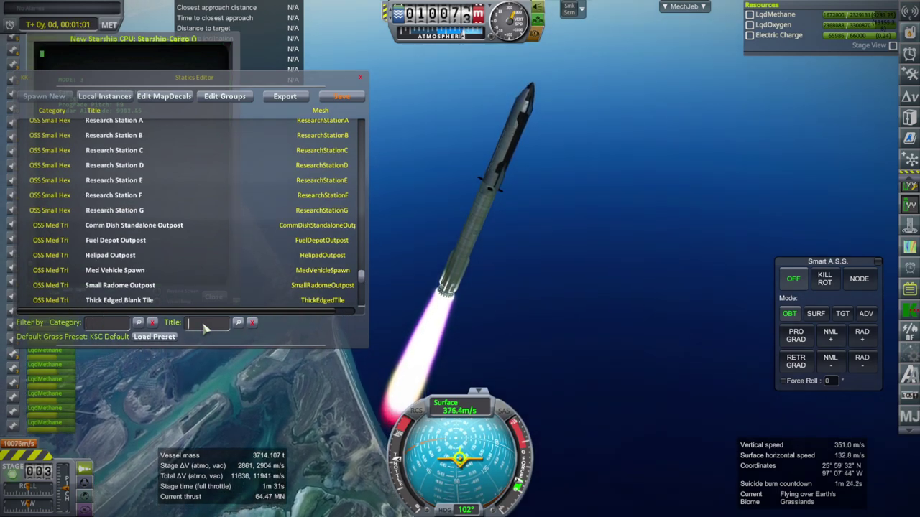
type("spawn")
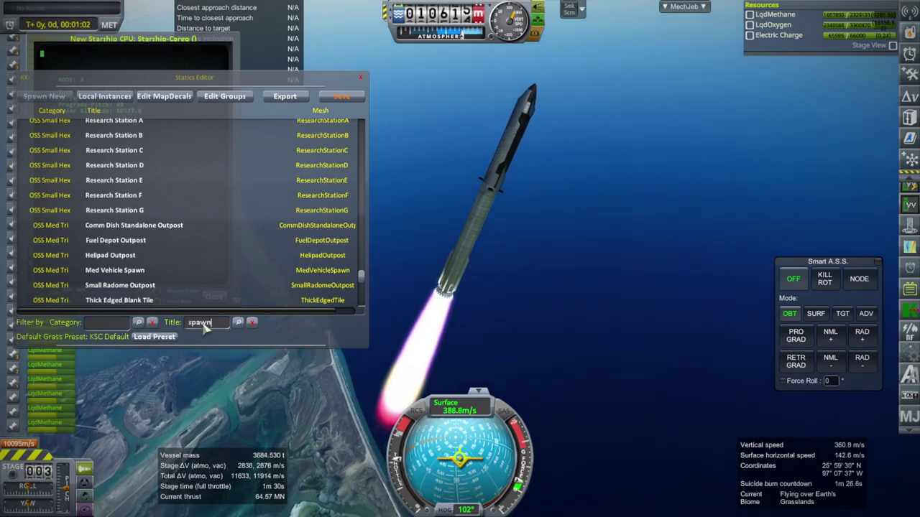
left_click(238, 324)
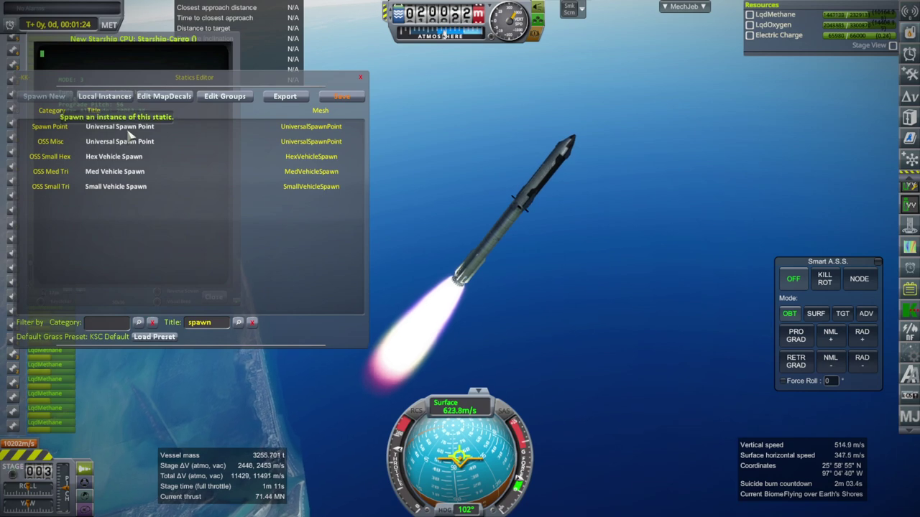
left_click(363, 78)
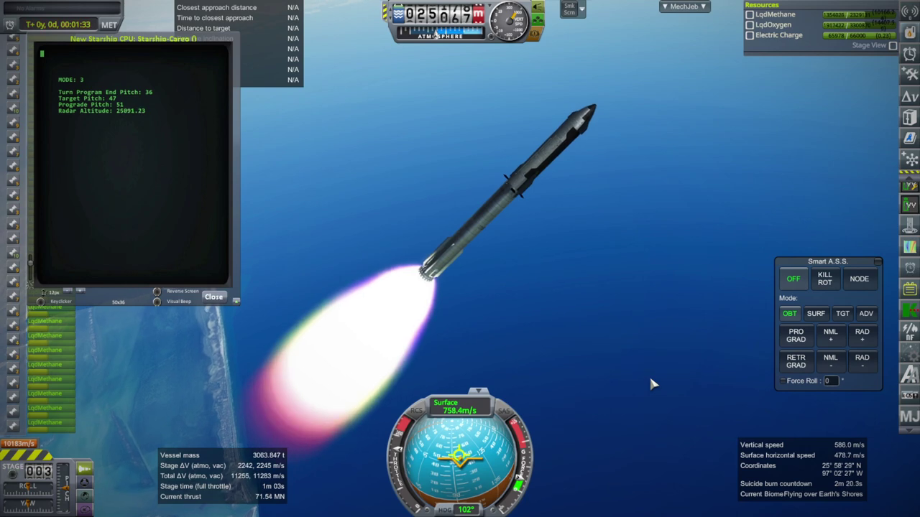
Reduce the height of the kOS terminal and examine the vehicle through the booster burn and stage separation
left_click_drag(237, 301, 241, 201)
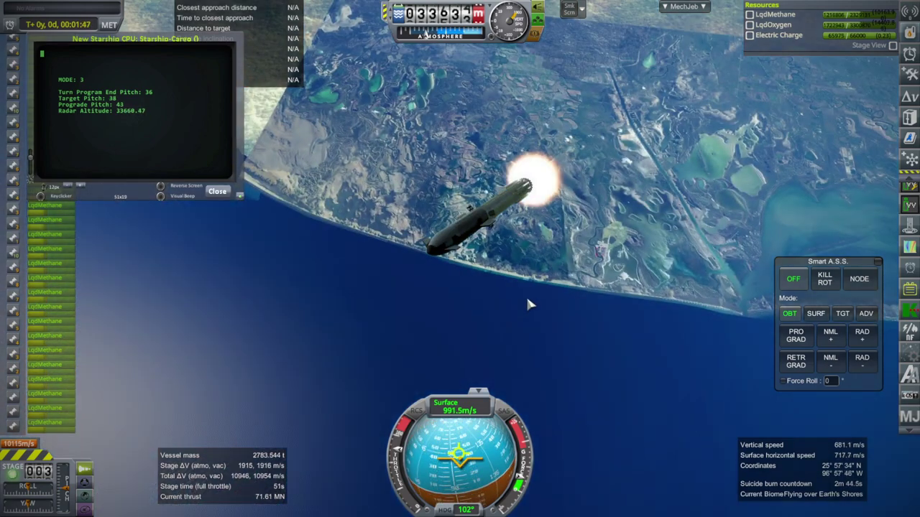
scroll(530, 304, "up", 3)
left_click_drag(532, 302, 624, 336)
scroll(623, 337, "up", 3)
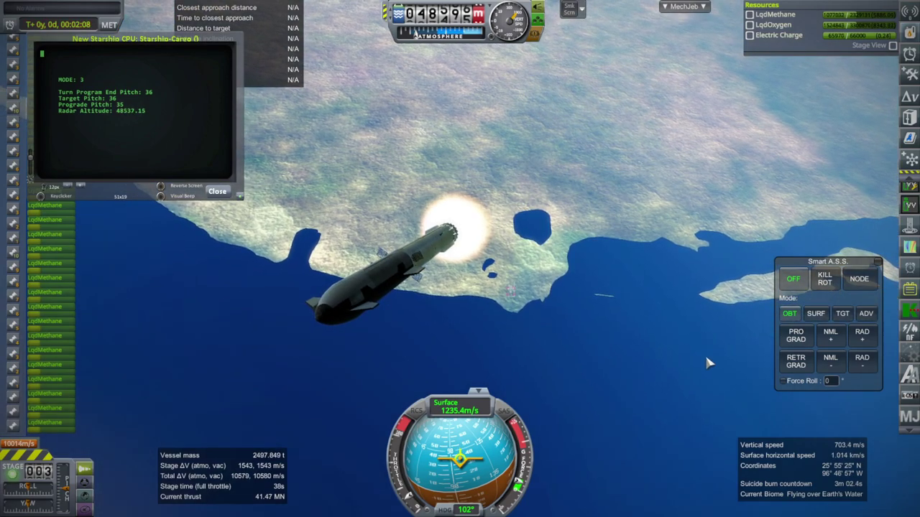
left_click_drag(683, 366, 573, 334)
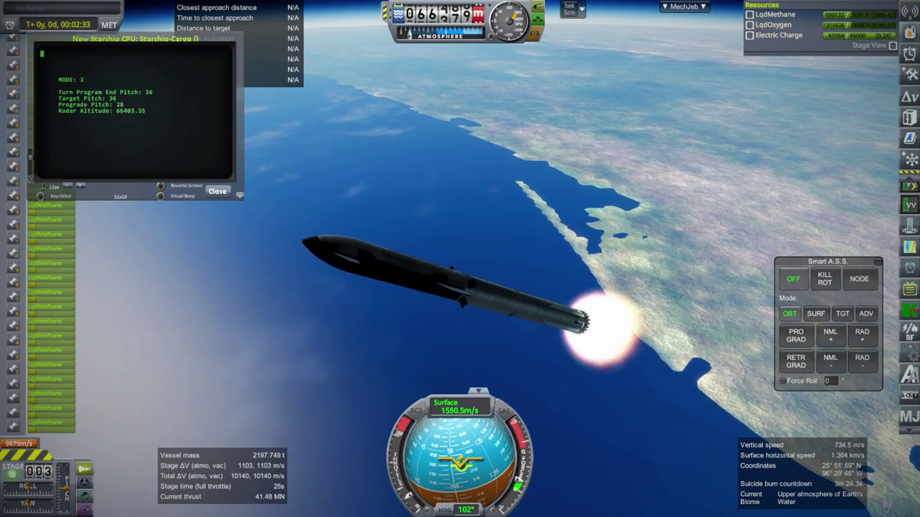
left_click_drag(698, 149, 714, 170)
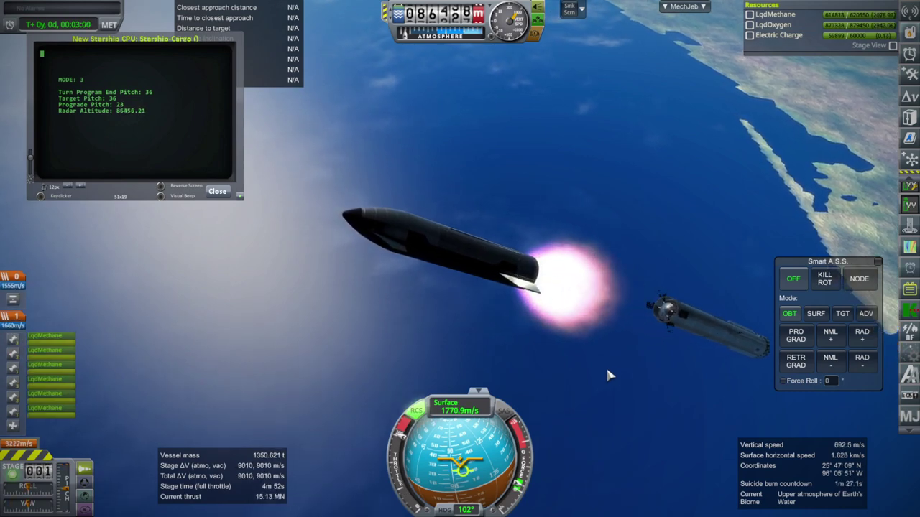
left_click_drag(607, 372, 473, 212)
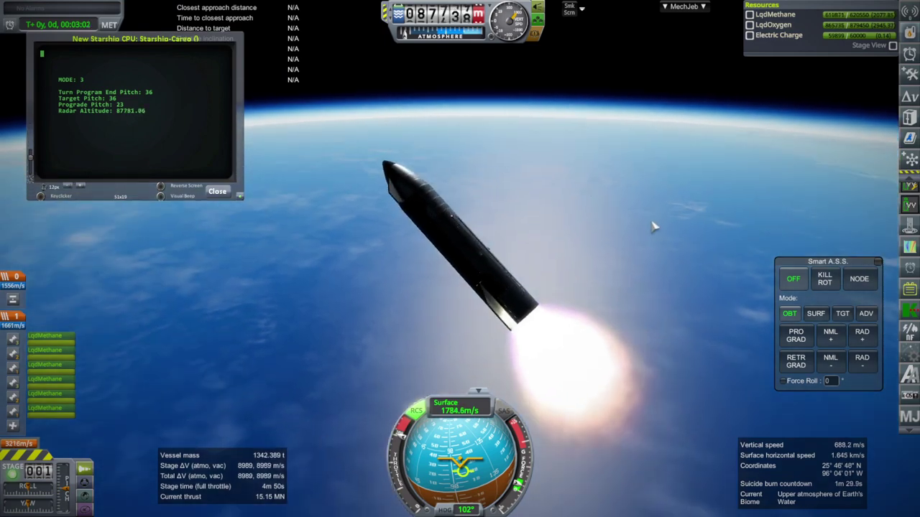
Move the kOS terminal below the target readouts and examine Starship during its upper-stage burn
left_click_drag(654, 226, 229, 173)
left_click_drag(653, 271, 486, 356)
left_click_drag(667, 254, 712, 283)
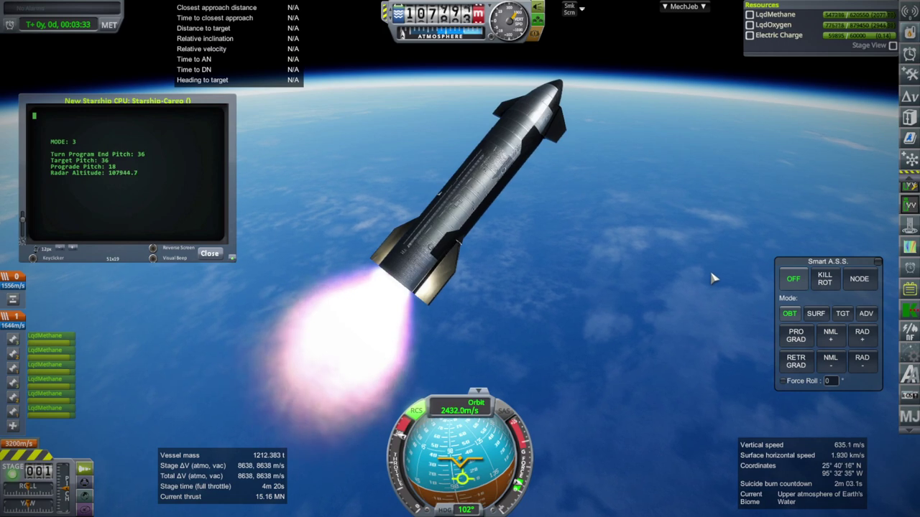
left_click_drag(699, 288, 675, 296)
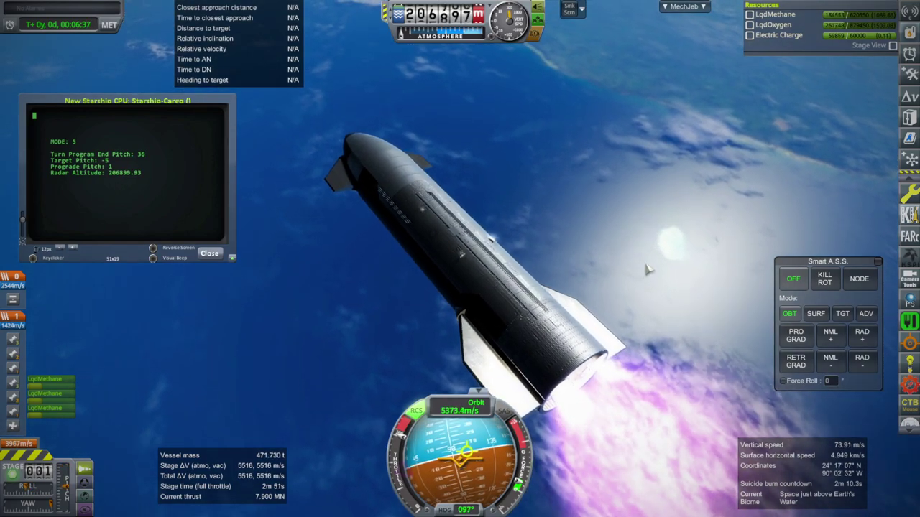
left_click_drag(645, 266, 338, 232)
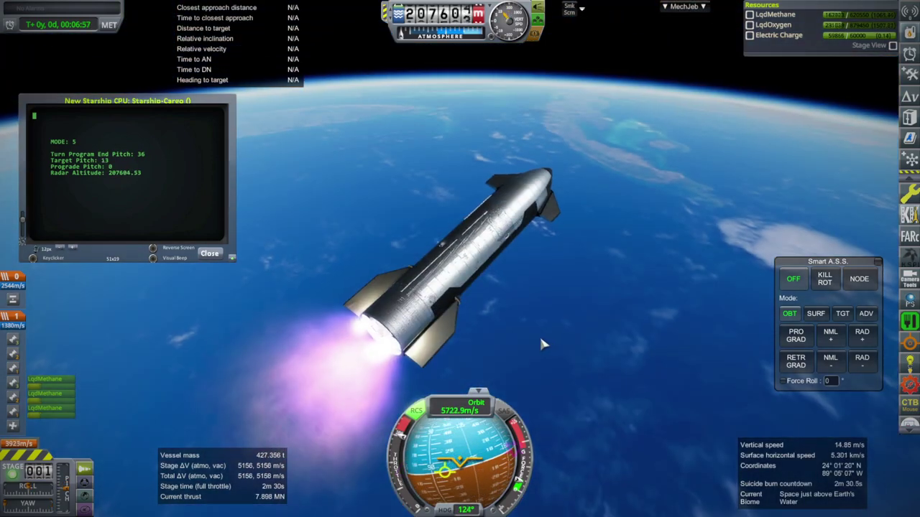
Open a vacuum Raptor engine's part window, check its gimbal setting, and close the window
left_click_drag(543, 344, 642, 291)
left_click_drag(506, 403, 509, 333)
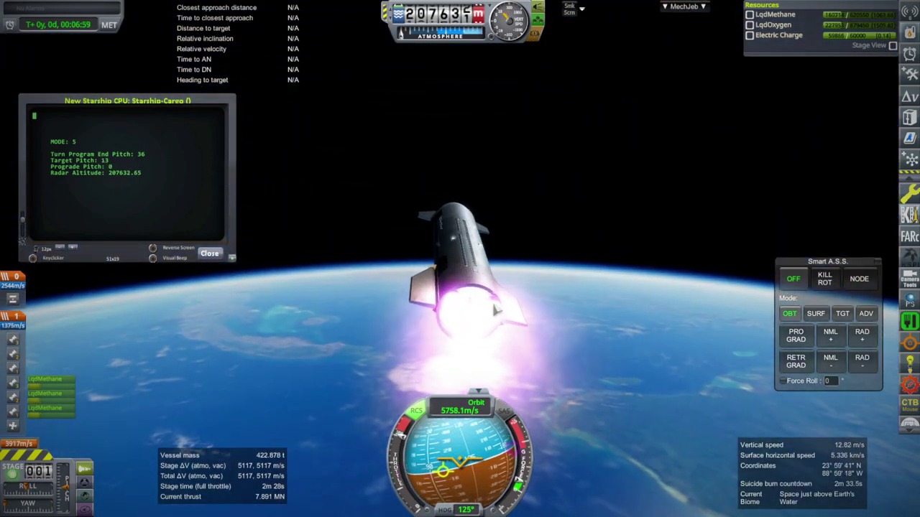
right_click(495, 308)
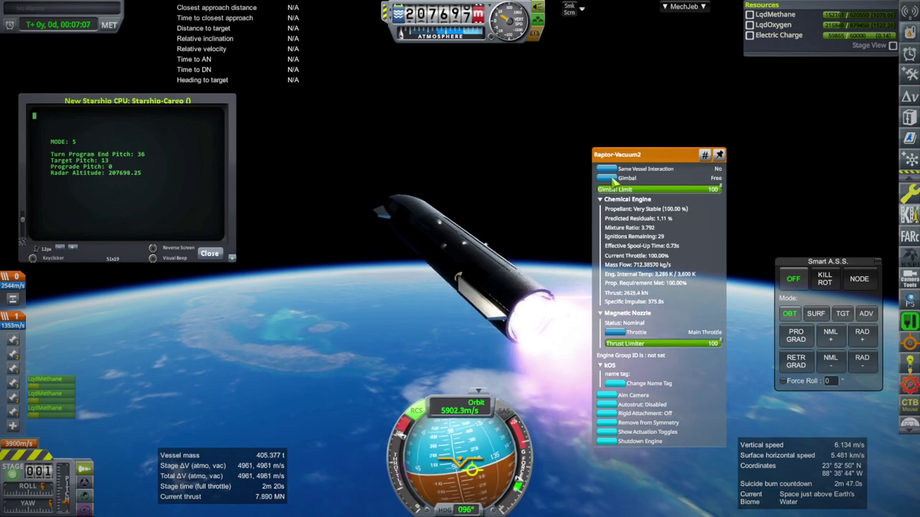
left_click_drag(634, 108, 428, 251)
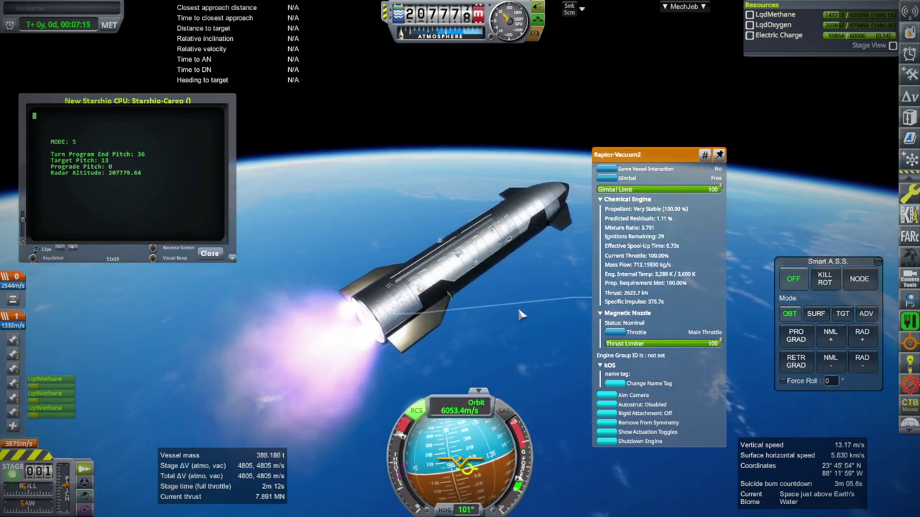
left_click(776, 184)
Examine Starship's side during the orbital burn and reopen a vacuum Raptor's part window from behind the ship
left_click_drag(762, 198, 496, 315)
scroll(568, 315, "up", 3)
scroll(579, 301, "up", 1)
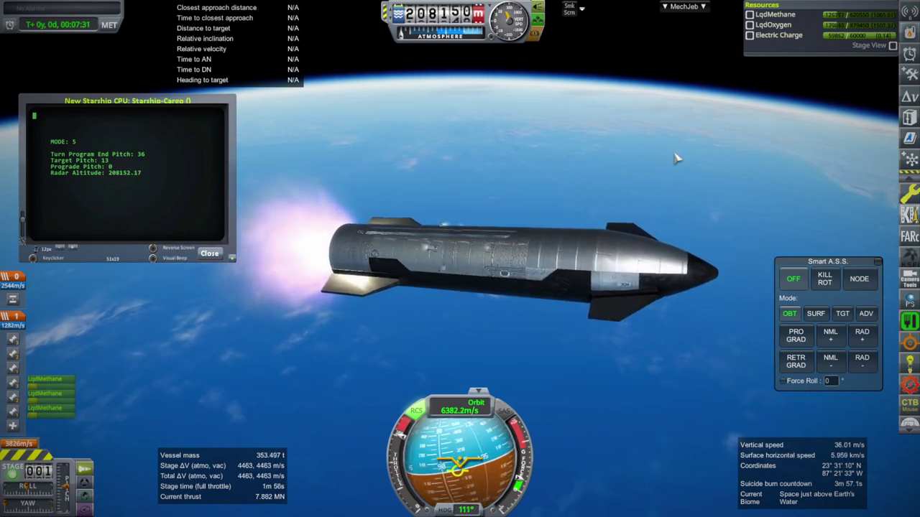
left_click_drag(673, 158, 595, 185)
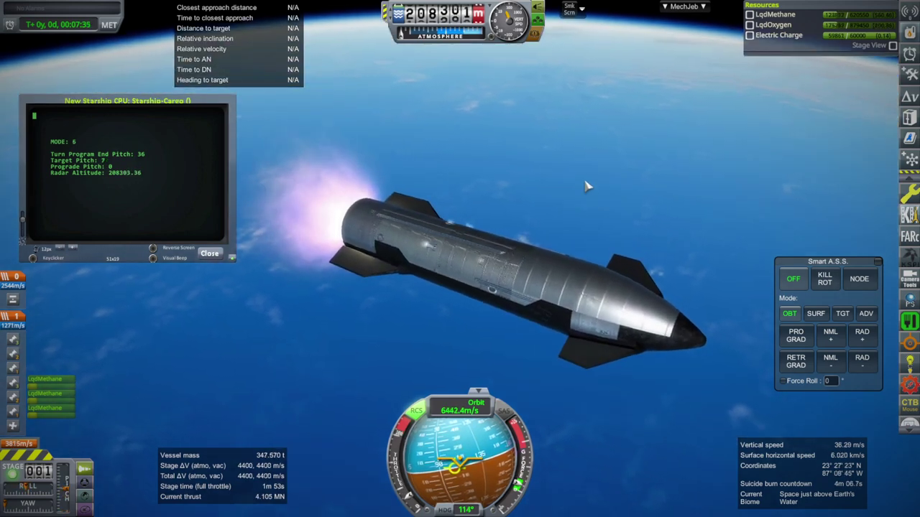
left_click_drag(588, 186, 862, 83)
right_click(447, 297)
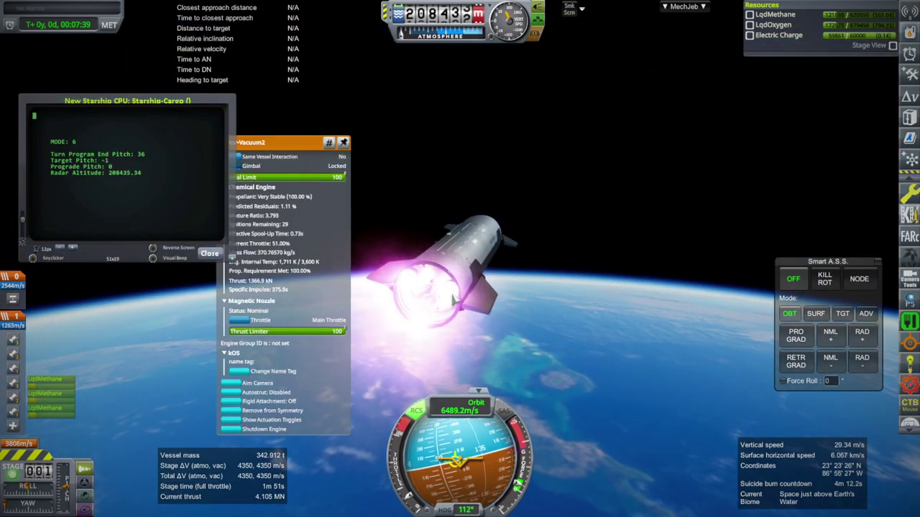
Examine Starship's side through the end of the orbital insertion burn and close the kOS terminal once the launch program ends
left_click_drag(656, 191, 353, 420)
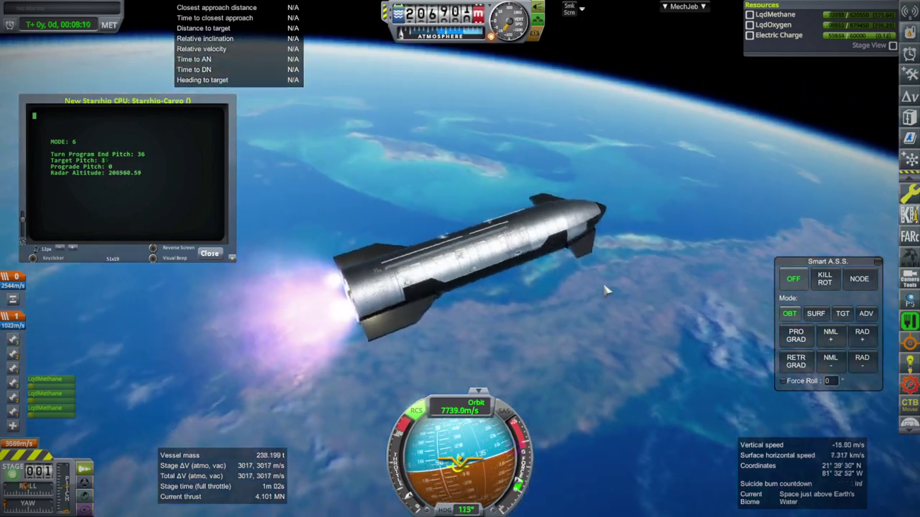
left_click_drag(606, 290, 605, 291)
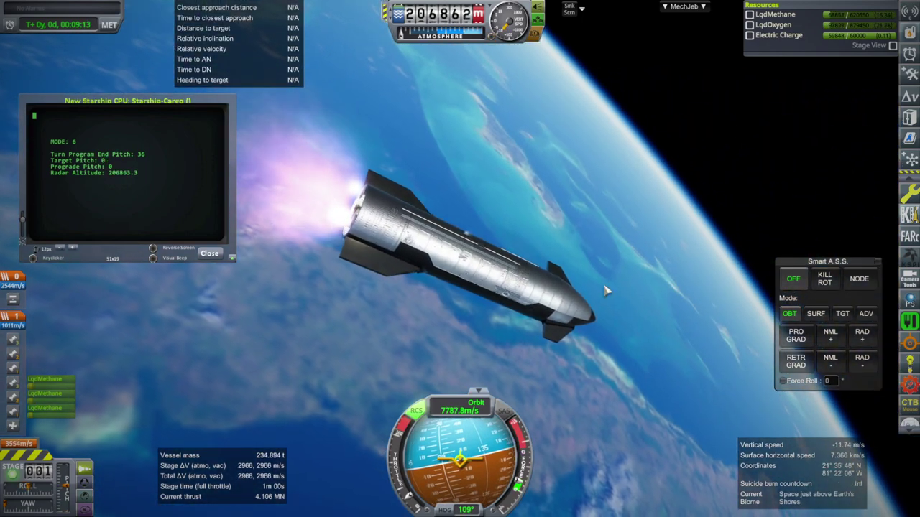
left_click_drag(628, 260, 628, 261)
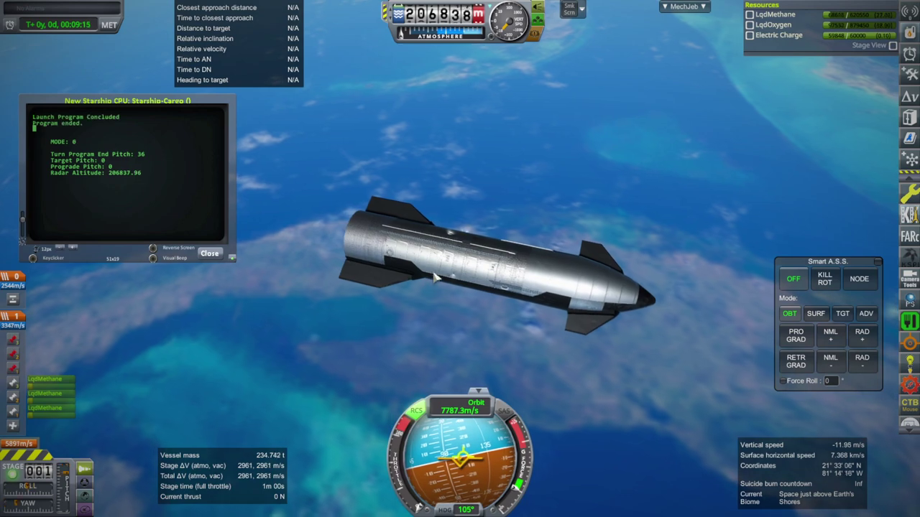
left_click(210, 254)
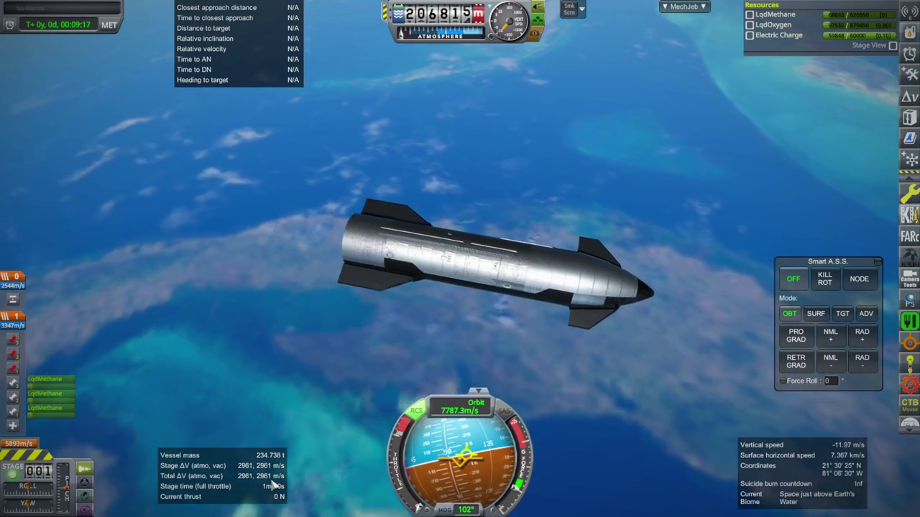
Examine the coasting Starship's hull up close, open the Starship-Cargo part window to check its options, and close it
left_click_drag(412, 374, 596, 378)
scroll(594, 358, "up", 3)
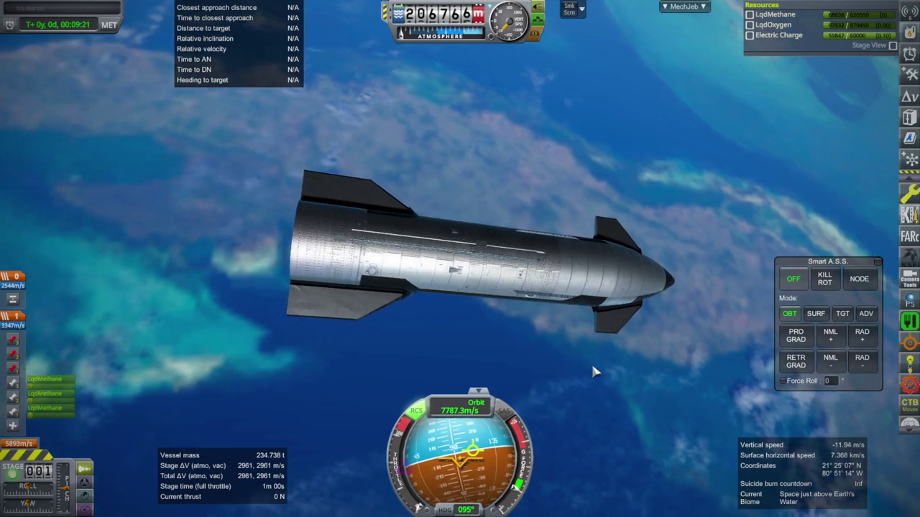
left_click_drag(593, 369, 565, 308)
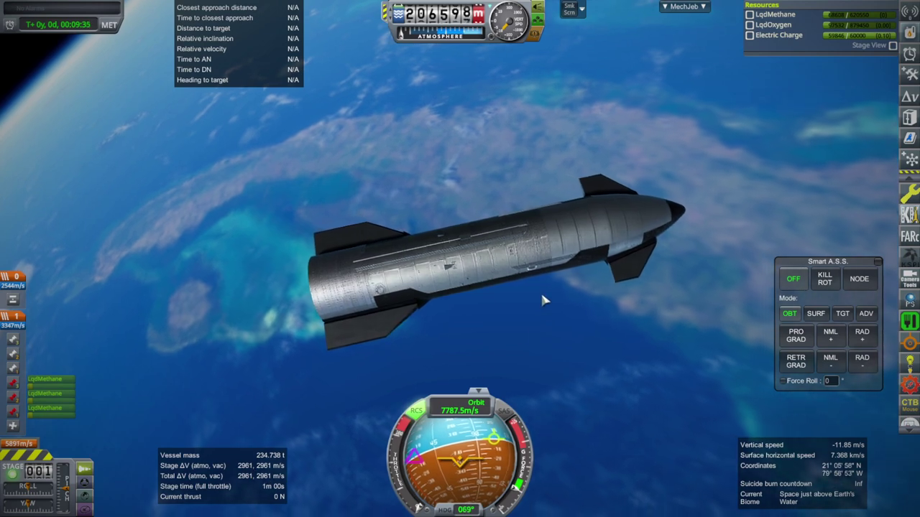
left_click_drag(539, 298, 552, 262)
right_click(552, 262)
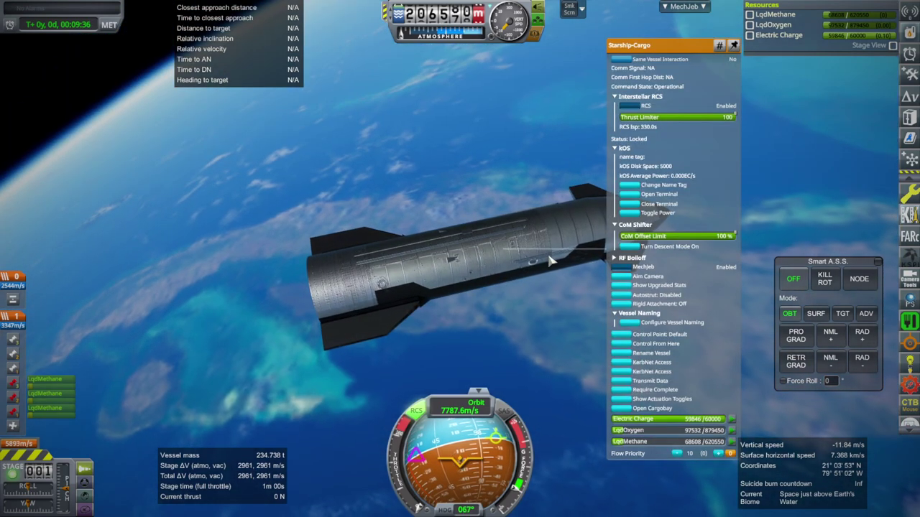
left_click(516, 355)
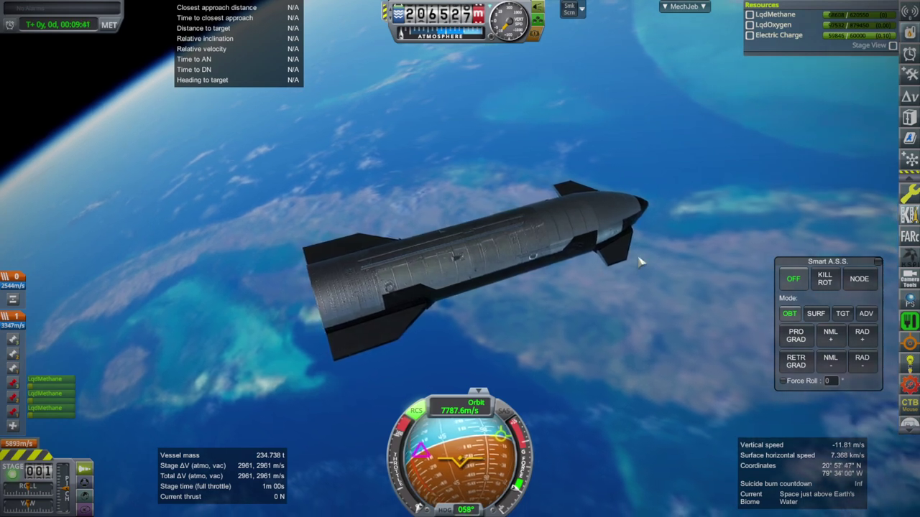
Stop Starship's rotation with Smart A.S.S. Kill Rot and set it to hold orbital prograde
left_click_drag(642, 268, 633, 352)
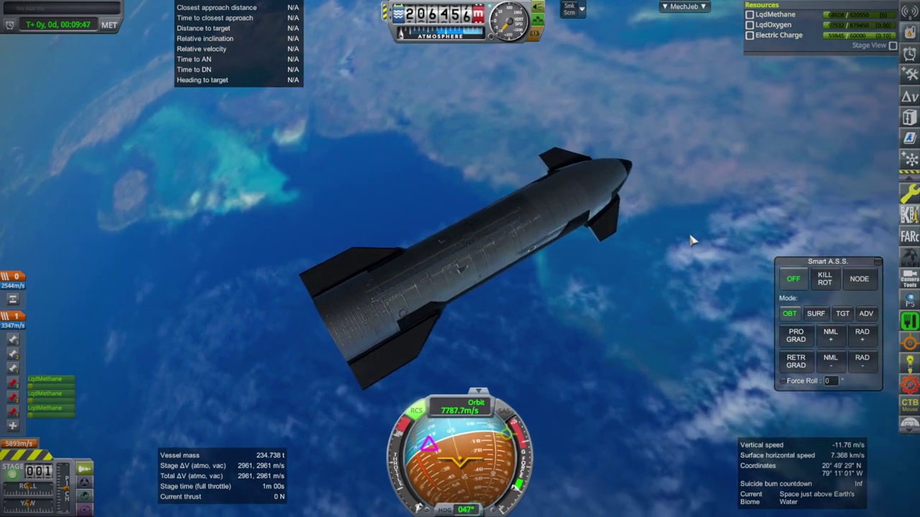
left_click_drag(554, 237, 693, 301)
scroll(692, 302, "down", 5)
mouse_move(573, 281)
left_mouse_down()
mouse_move(596, 283)
mouse_move(586, 287)
left_mouse_up()
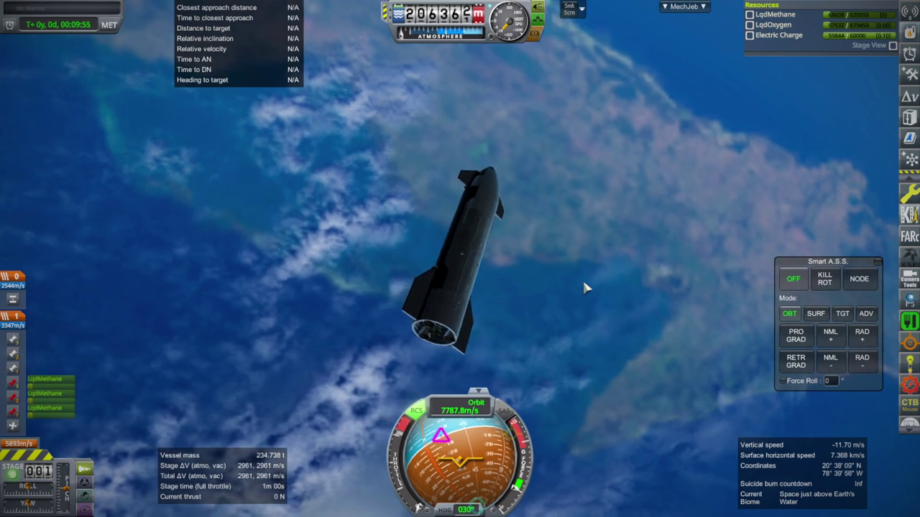
left_click(825, 279)
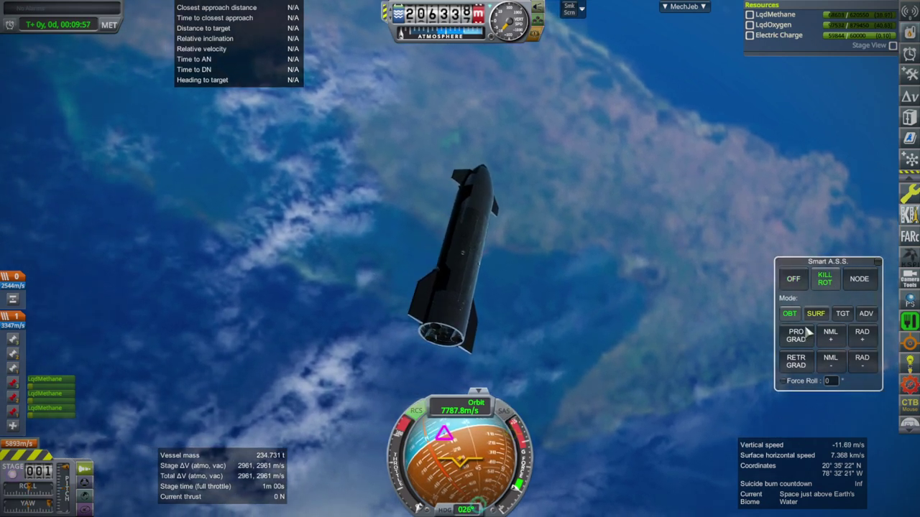
left_click(798, 335)
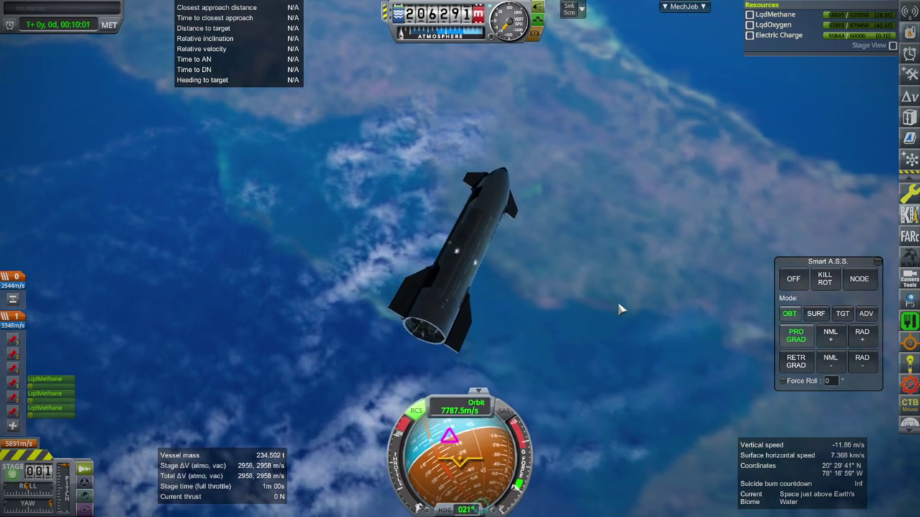
Examine Starship from several sides as it turns to its prograde attitude over the Caribbean
left_click_drag(620, 308, 528, 300)
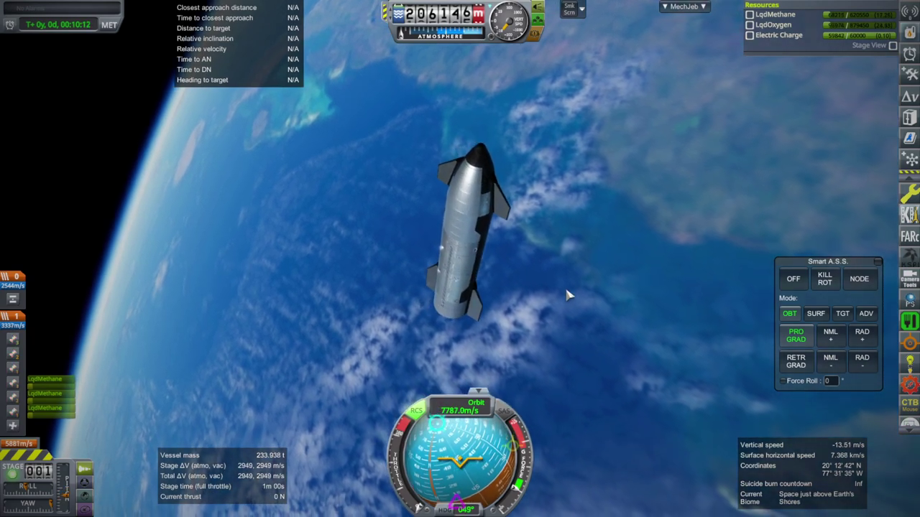
mouse_move(566, 290)
left_mouse_down()
mouse_move(734, 339)
mouse_move(654, 318)
mouse_move(757, 323)
mouse_move(741, 311)
mouse_move(620, 314)
mouse_move(539, 287)
mouse_move(556, 304)
left_mouse_up()
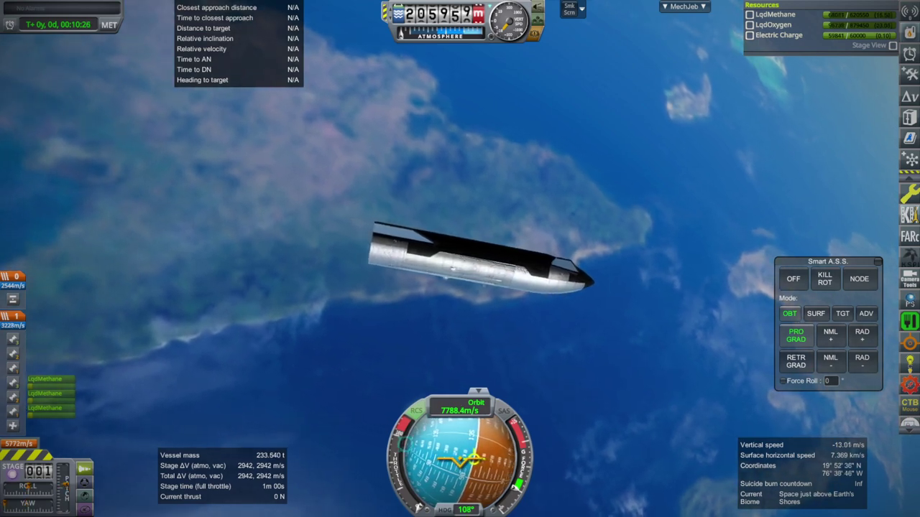
left_click_drag(632, 353, 616, 213)
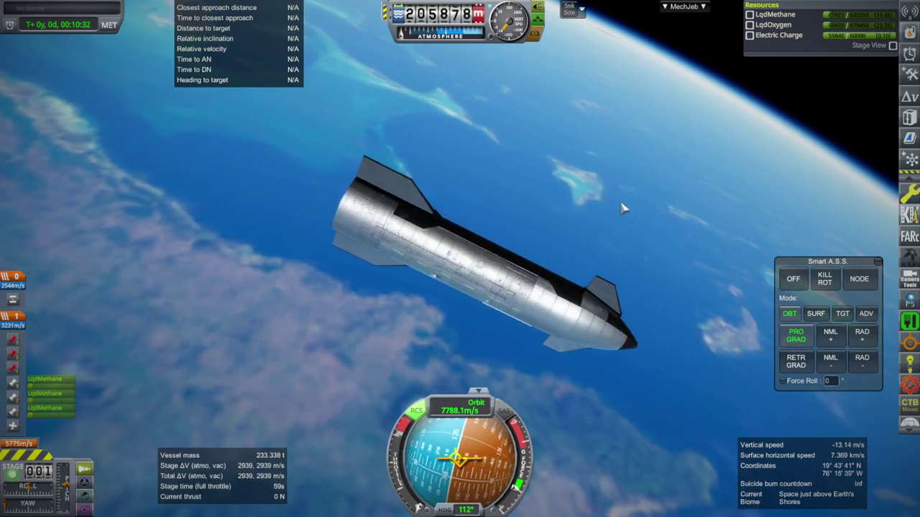
left_click_drag(623, 208, 624, 187)
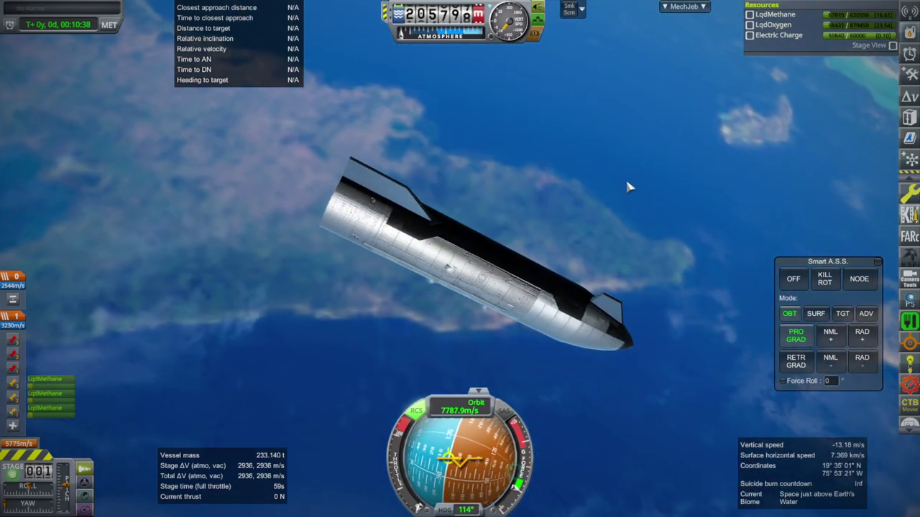